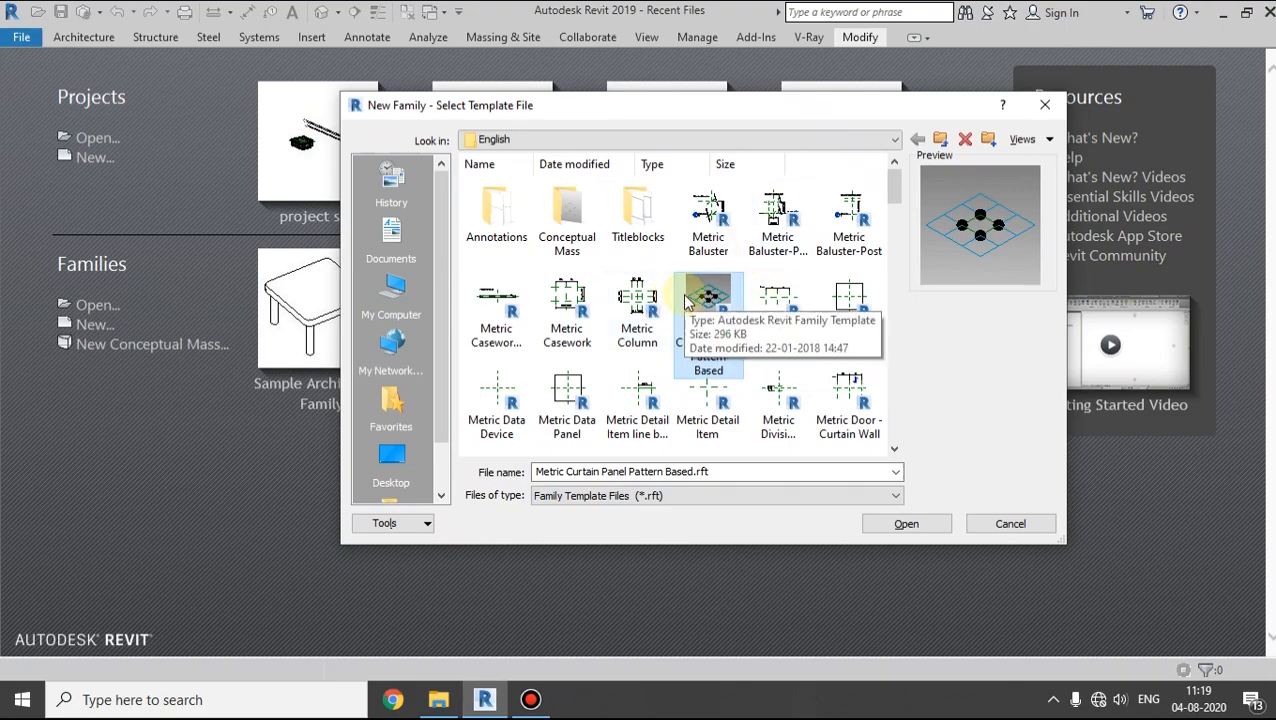
Step: Create a new family from the Metric Curtain Panel Pattern Based template
click(908, 524)
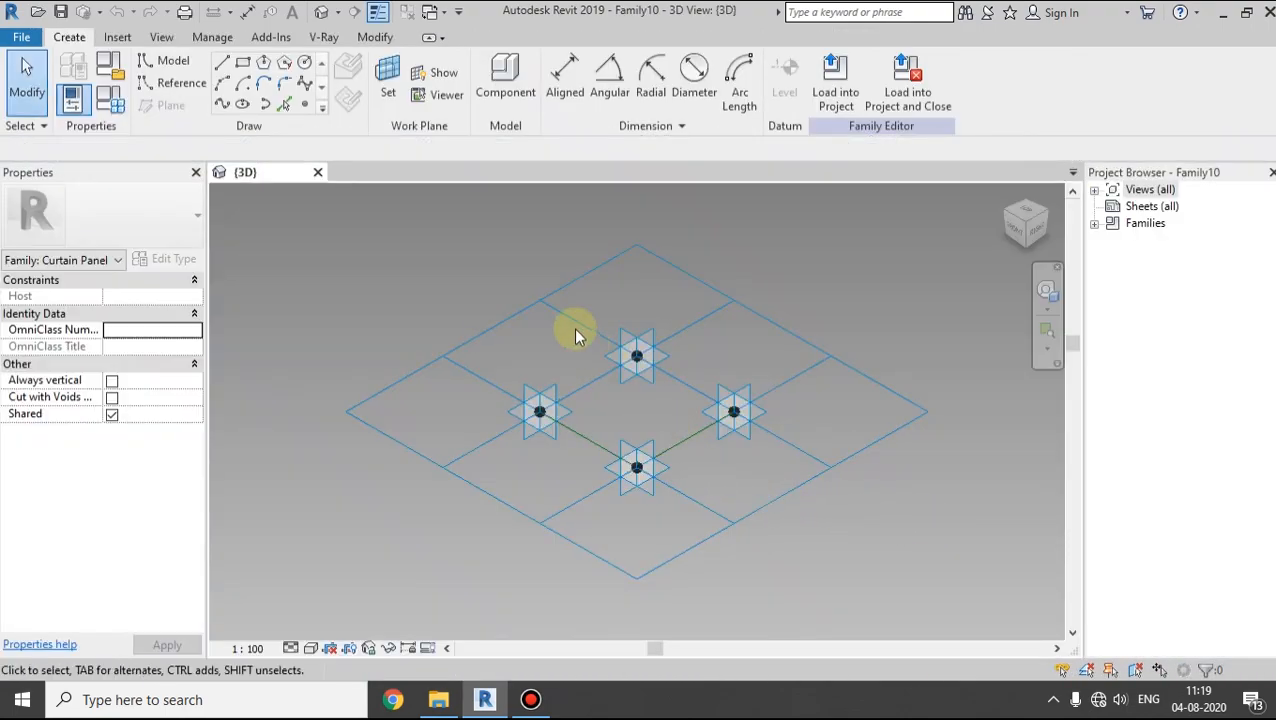
key(Tab)
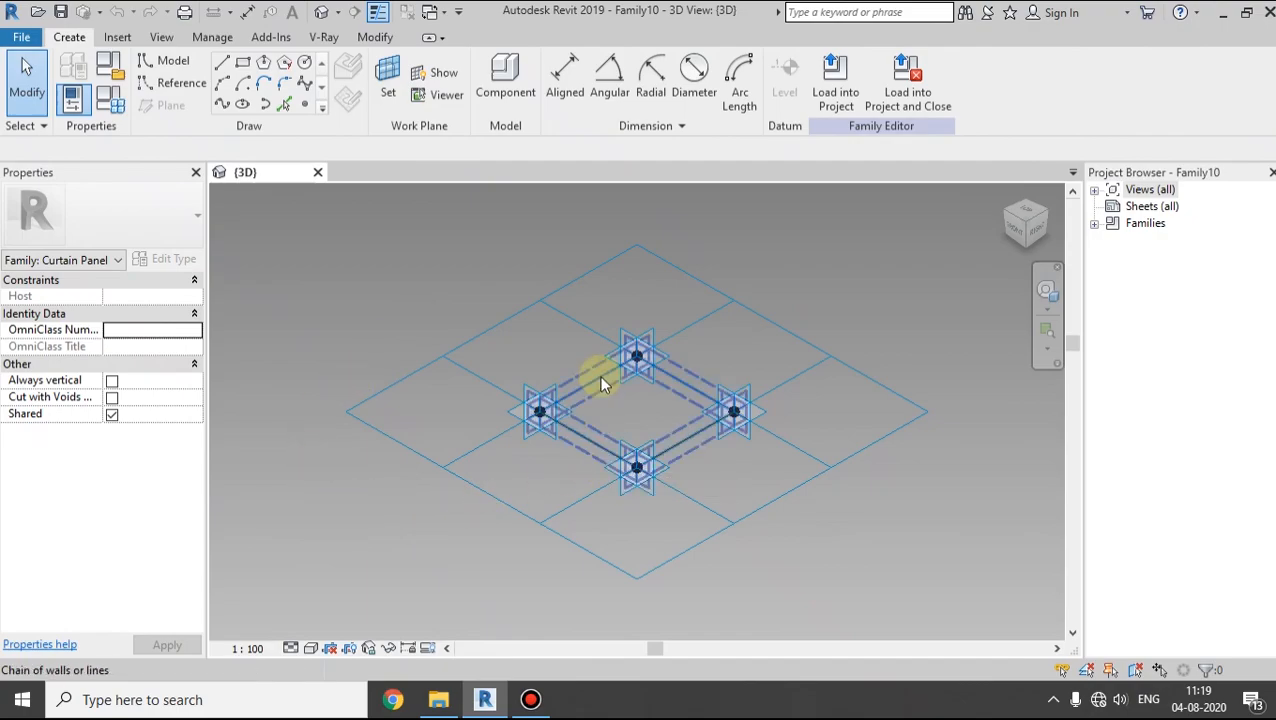
Step: Set the family's length units to centimeters with the cm unit symbol
key(u)
key(n)
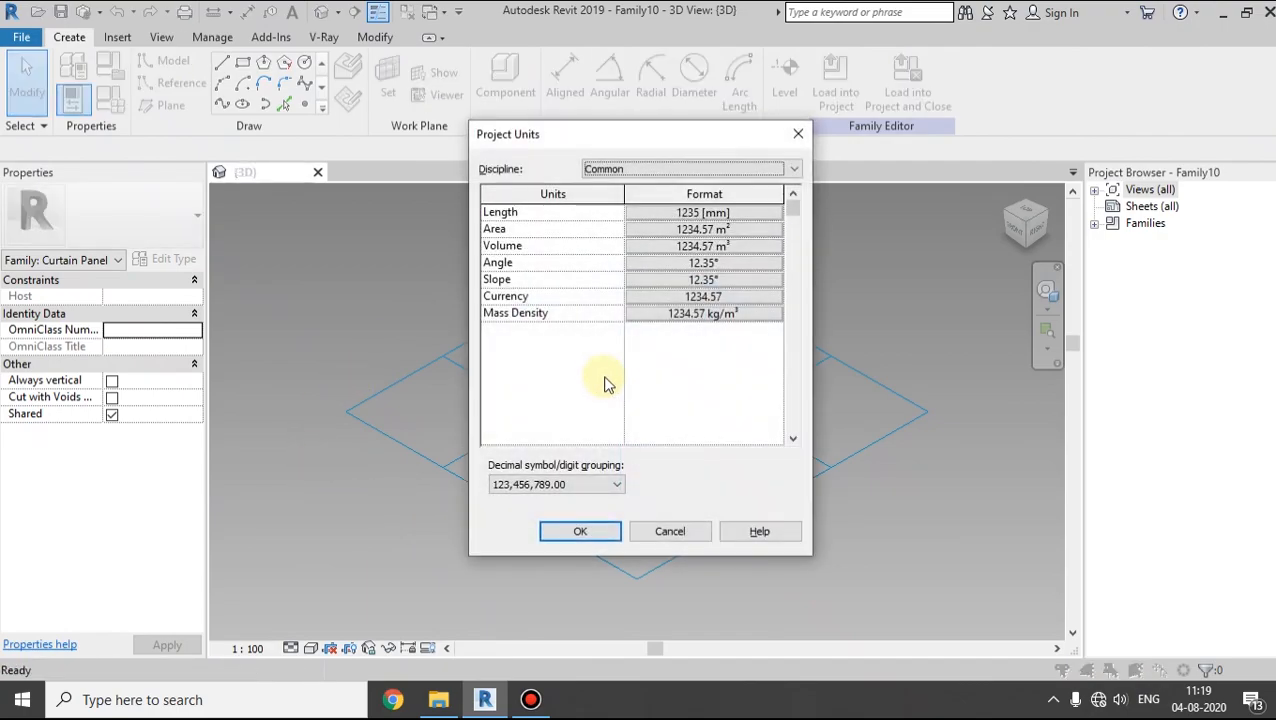
click(692, 213)
click(644, 246)
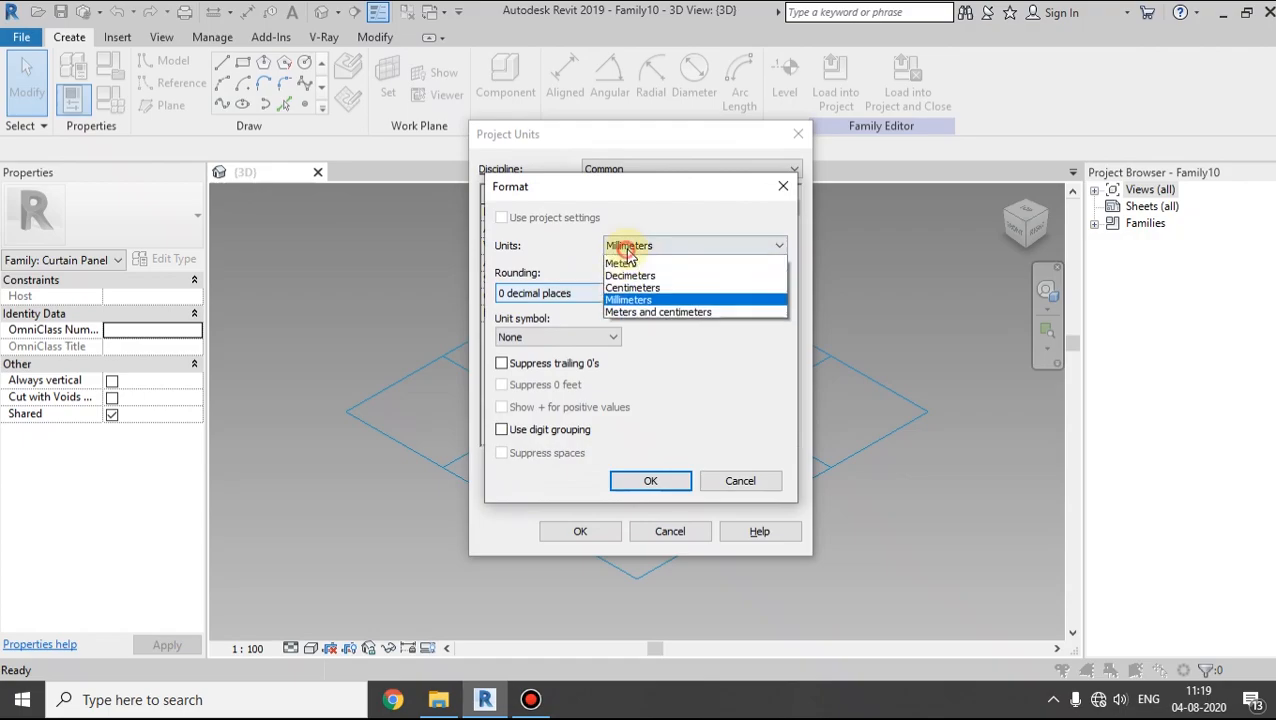
click(632, 335)
click(612, 337)
click(650, 481)
click(582, 531)
Step: Set both the horizontal and vertical spacing of the tile pattern grid to 30 cm
drag(430, 333, 350, 494)
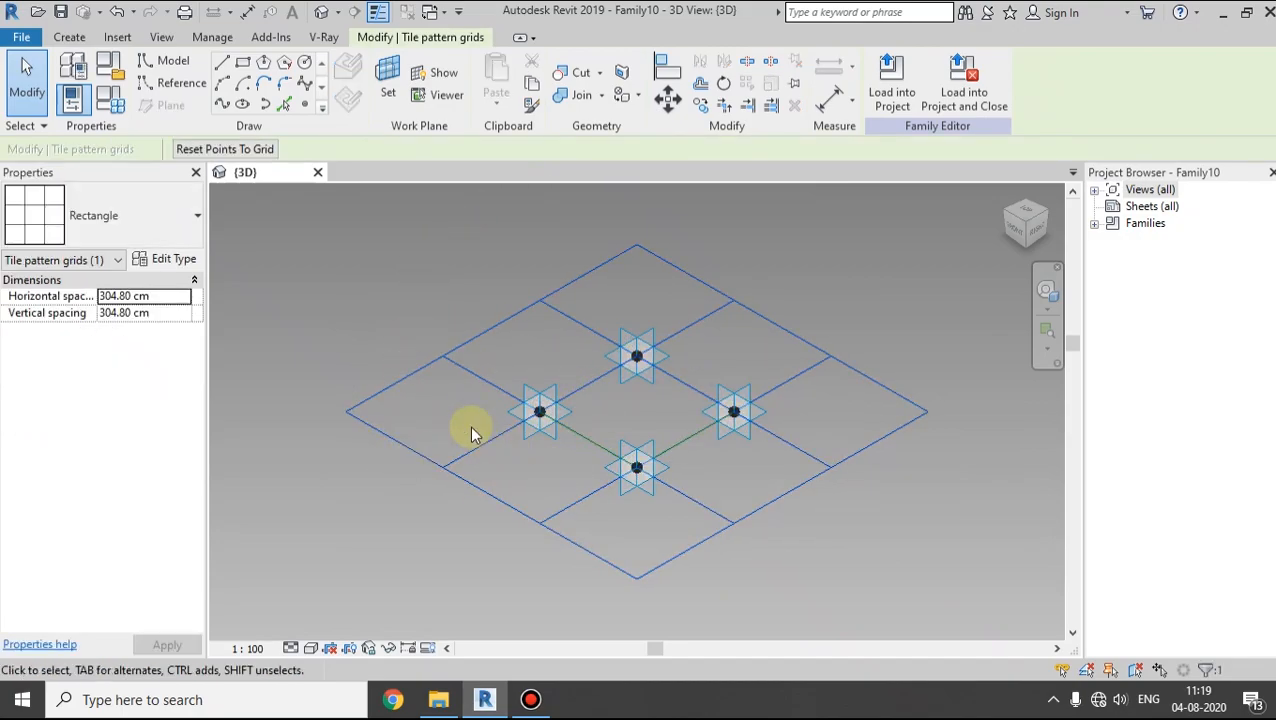
click(166, 296)
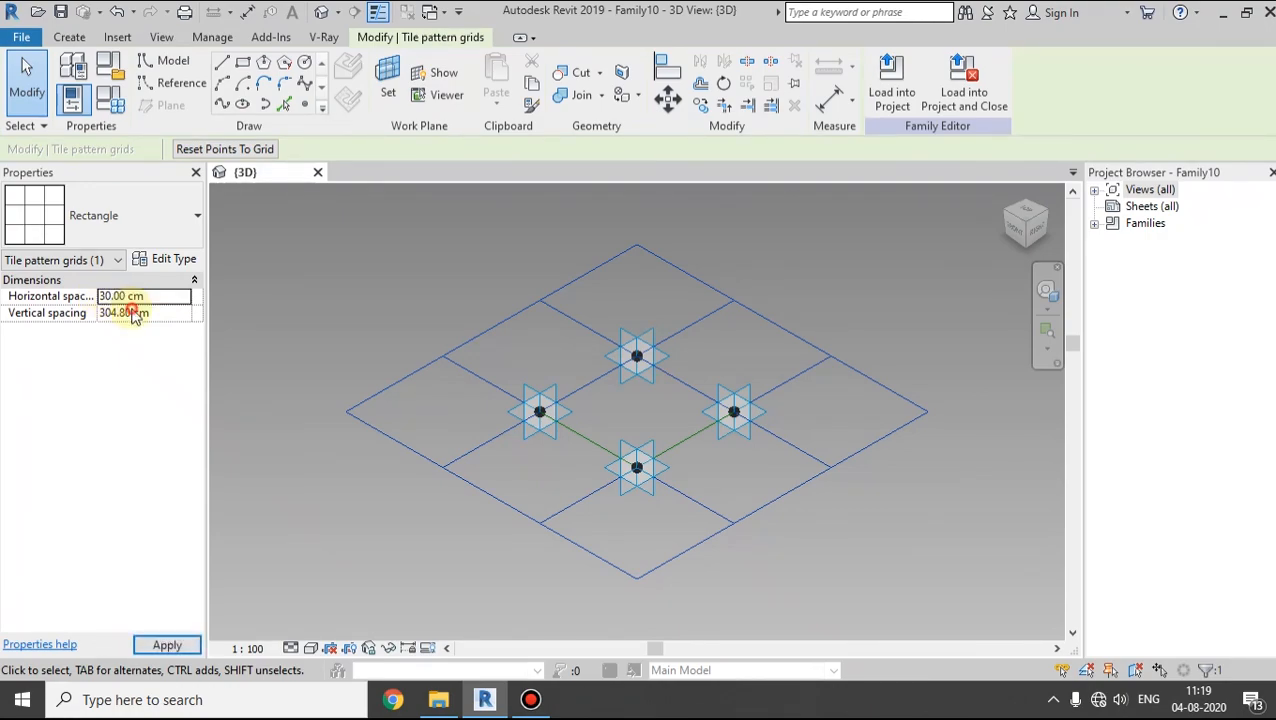
click(131, 312)
click(156, 313)
text(30)
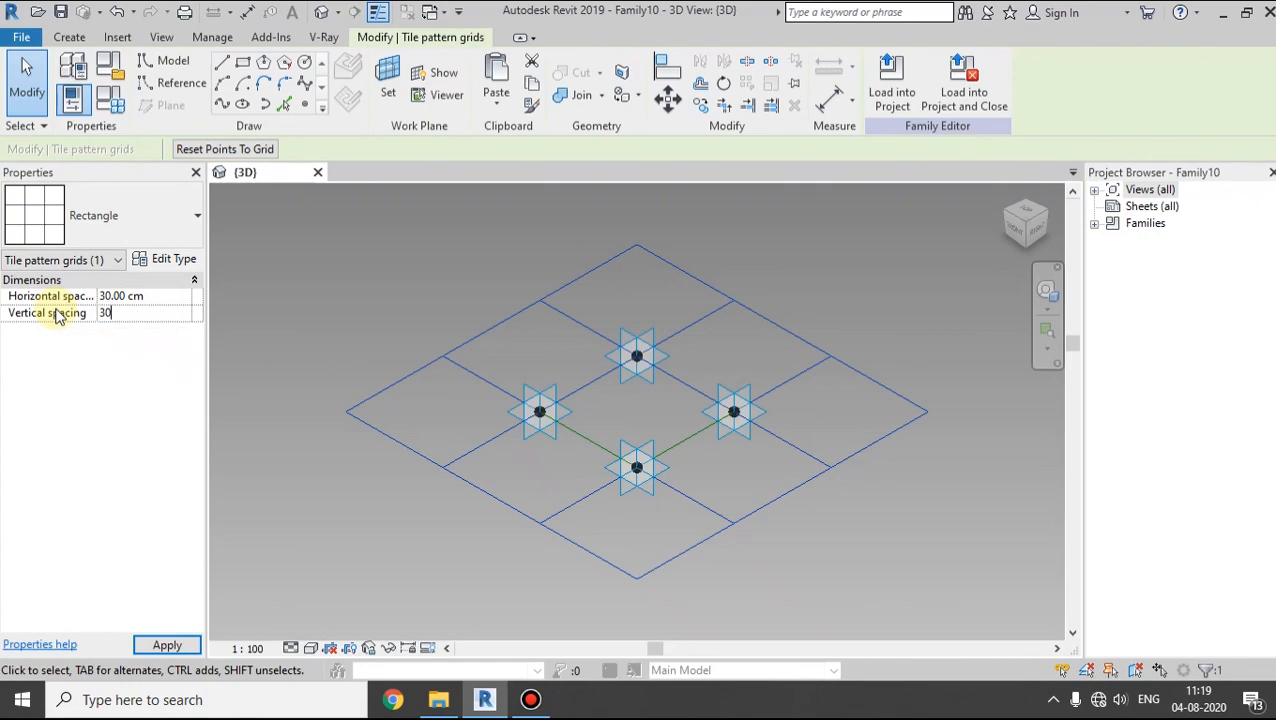
click(167, 647)
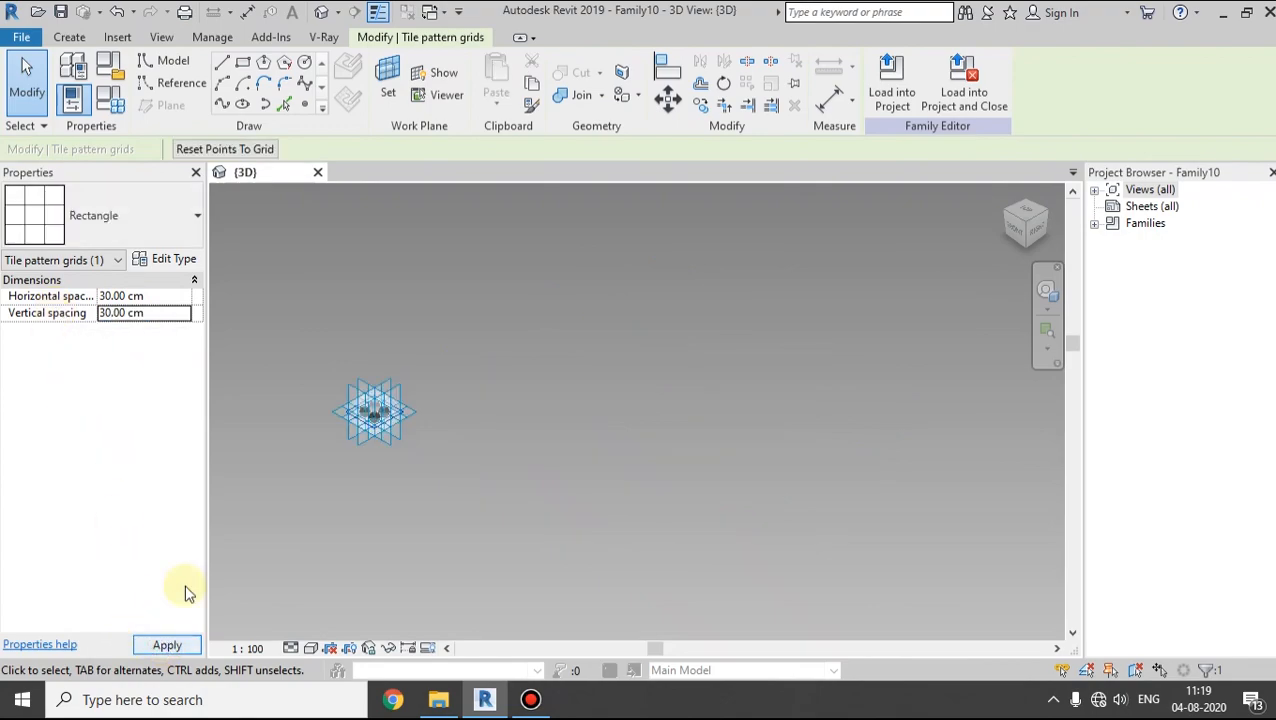
Step: Set the work plane to the vertical reference plane of placement point 2
scroll(372, 480, up, 5)
scroll(375, 480, up, 2)
middle_drag(507, 471, 712, 460)
scroll(546, 472, up, 3)
middle_drag(574, 502, 481, 464)
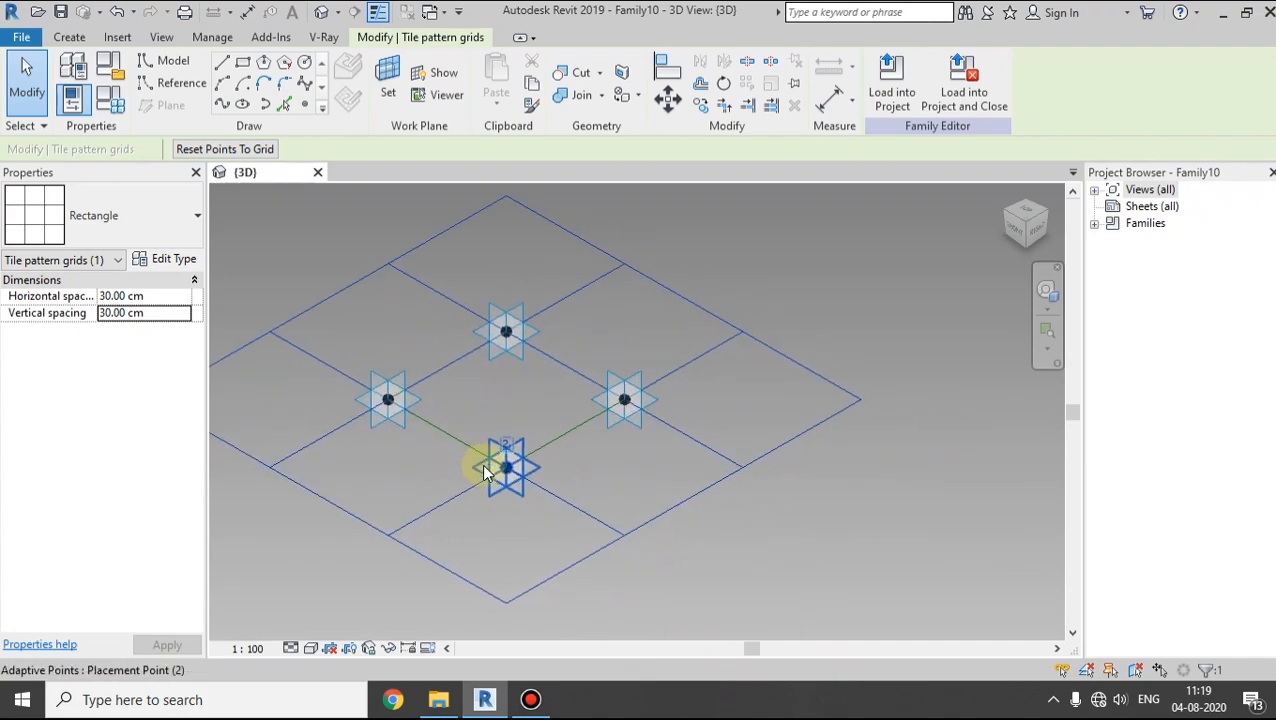
click(388, 78)
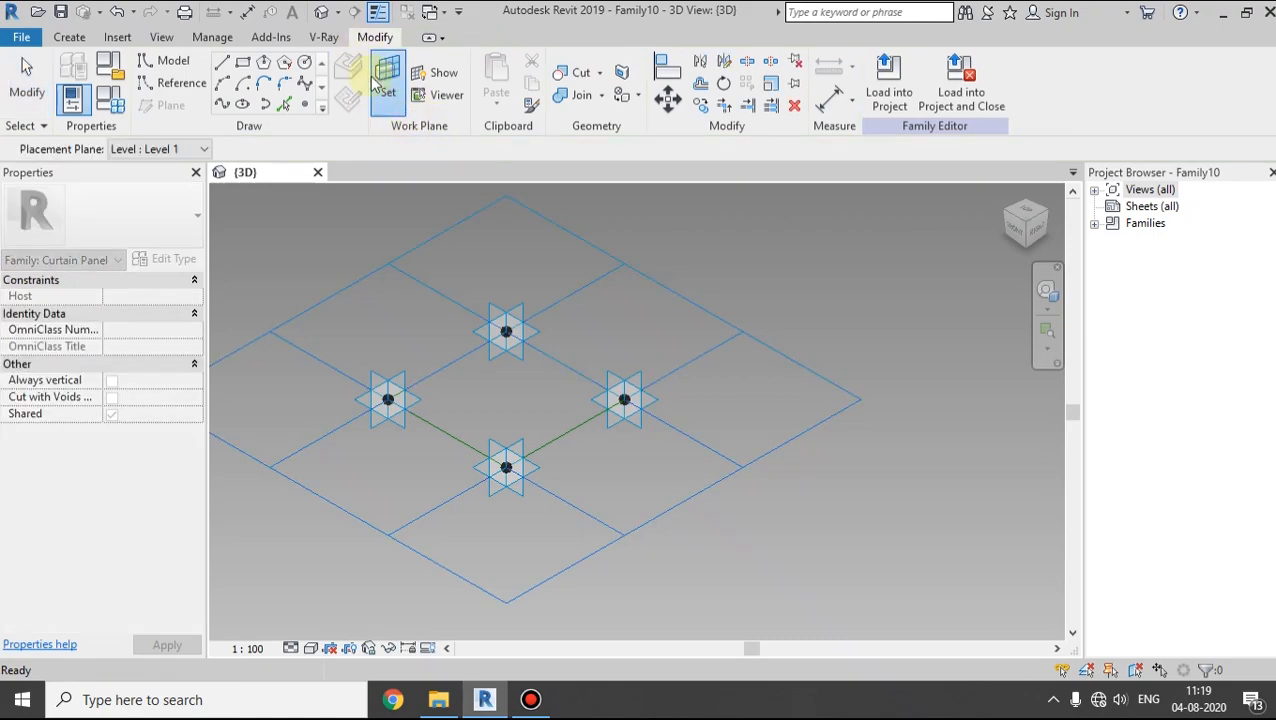
click(388, 88)
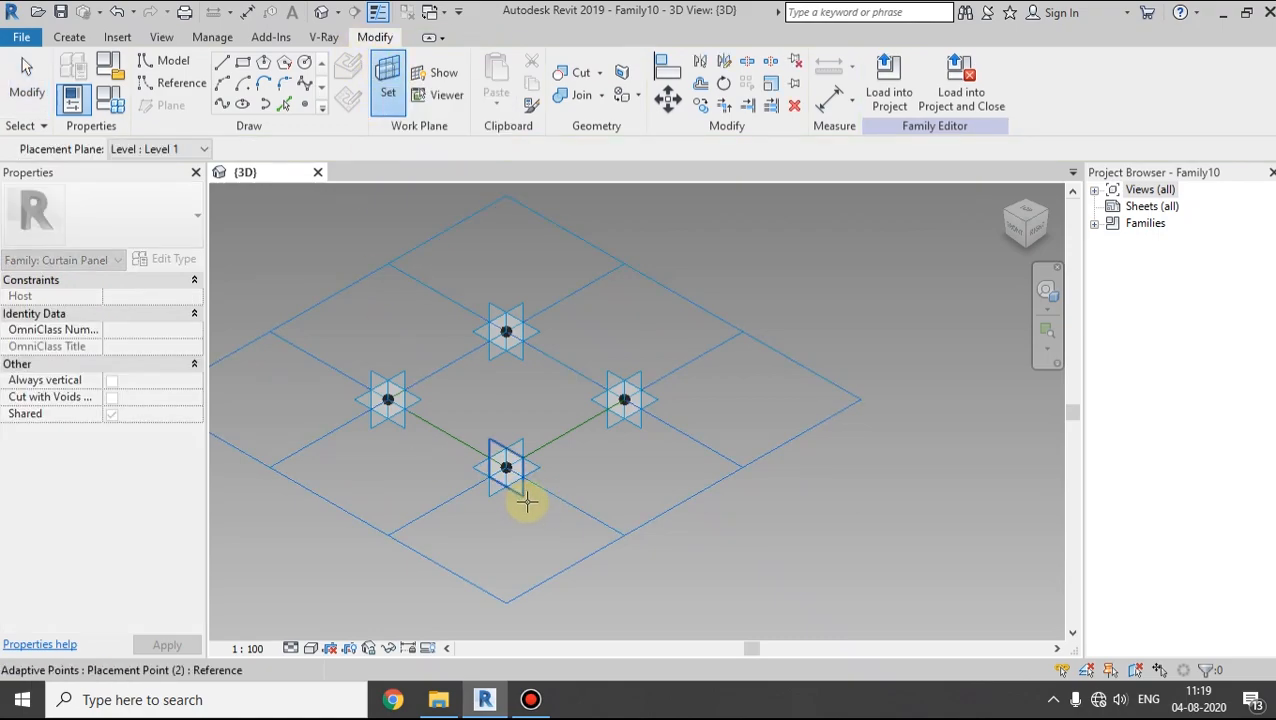
scroll(527, 501, up, 3)
scroll(422, 313, down, 1)
middle_drag(444, 353, 473, 420)
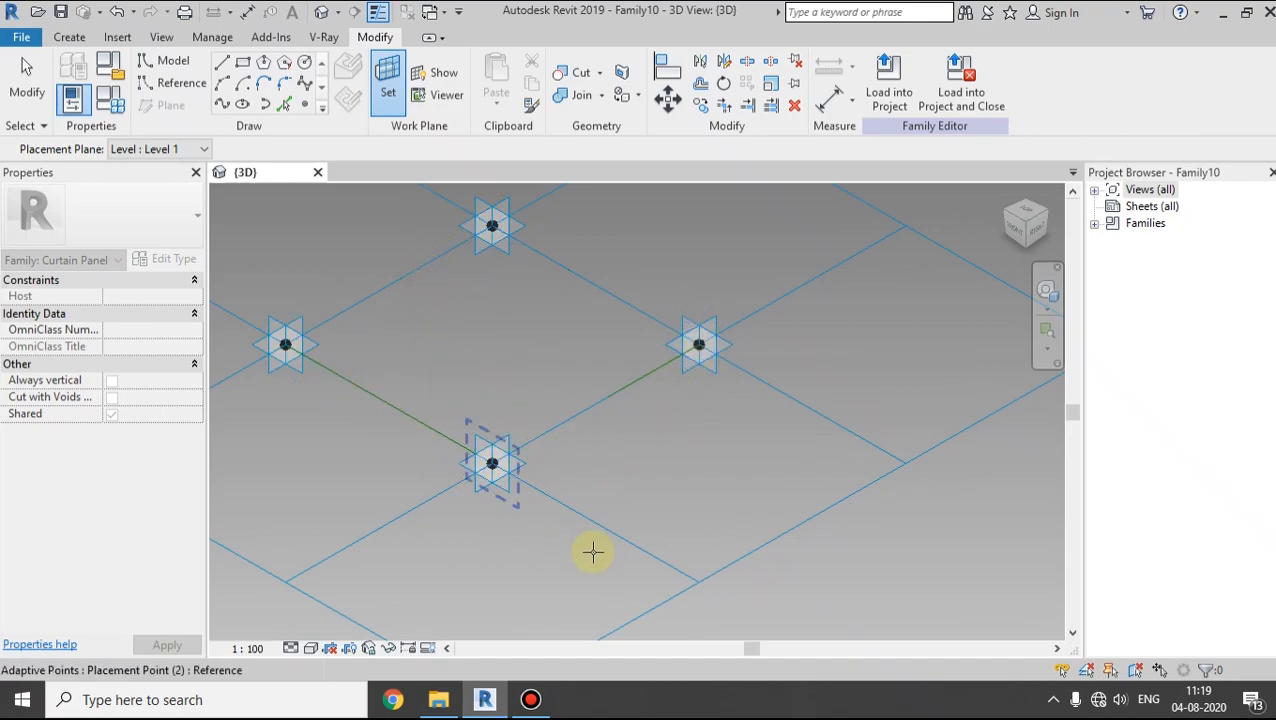
click(480, 491)
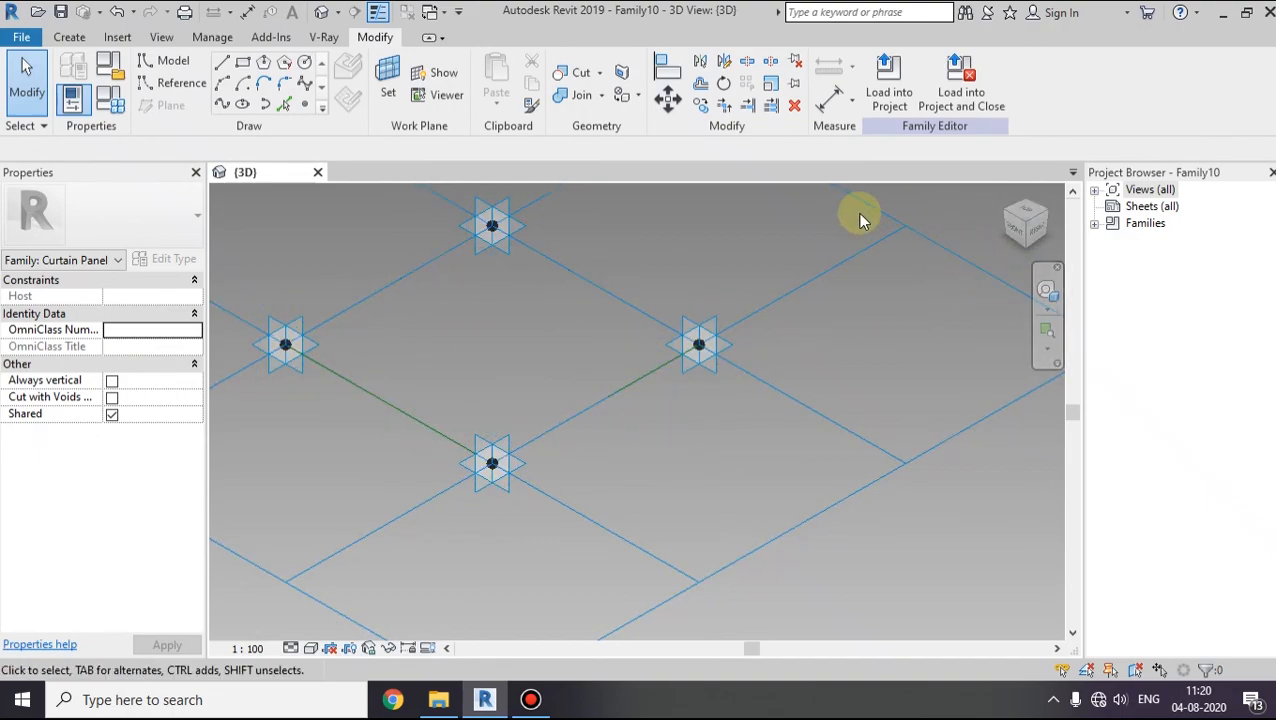
Step: Draw an upward model-line arc of about 10.88 cm radius from placement point 2 to the midpoint of the adjoining reference line
drag(1008, 240, 1050, 228)
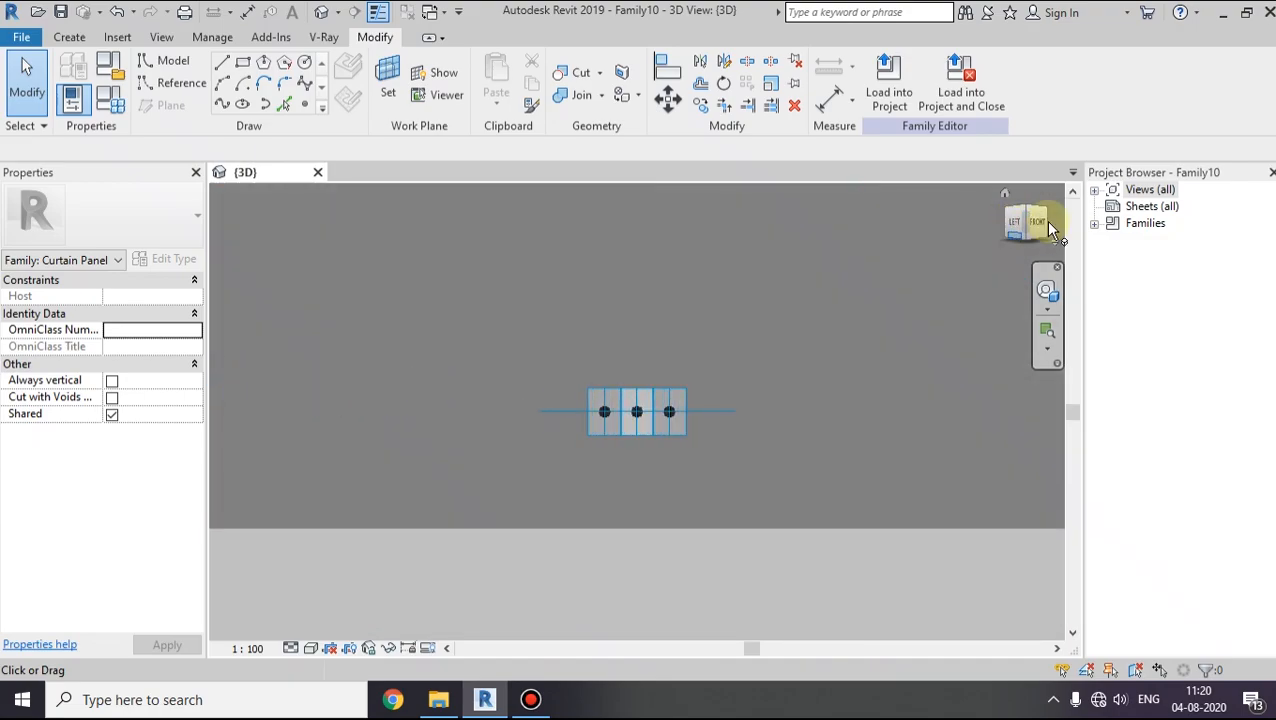
click(1049, 227)
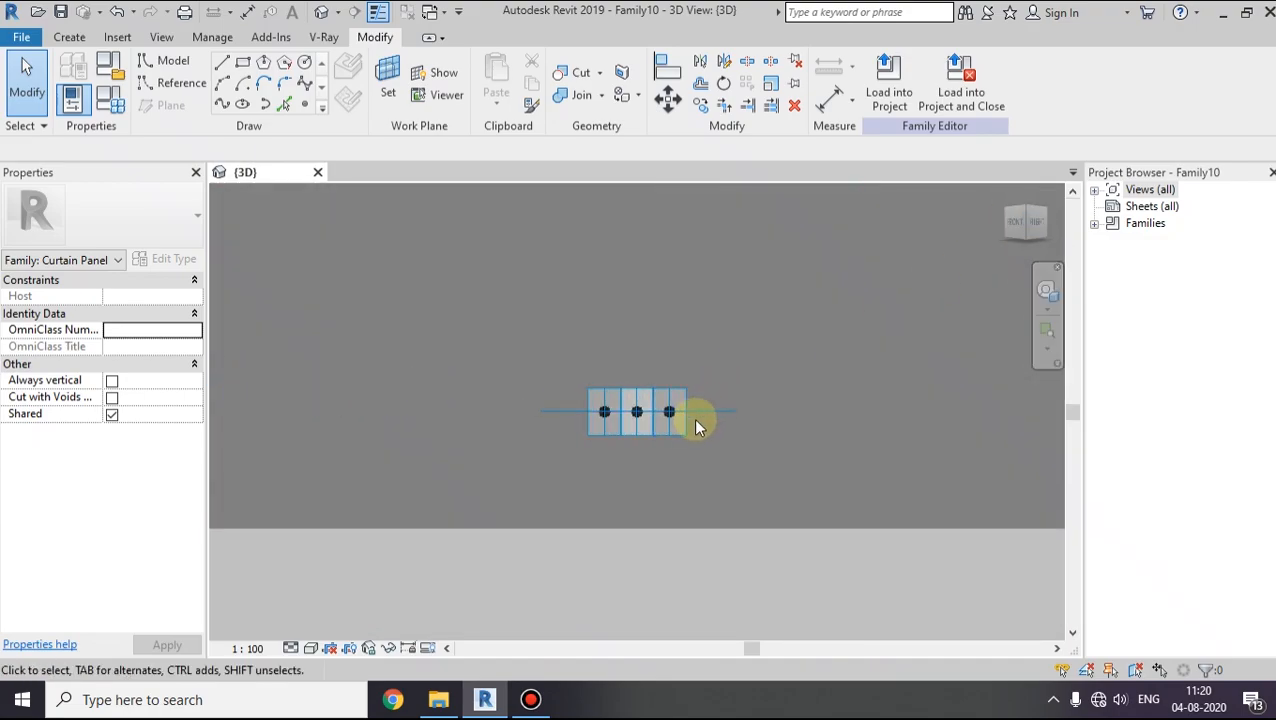
shift+middle_drag(693, 419, 672, 495)
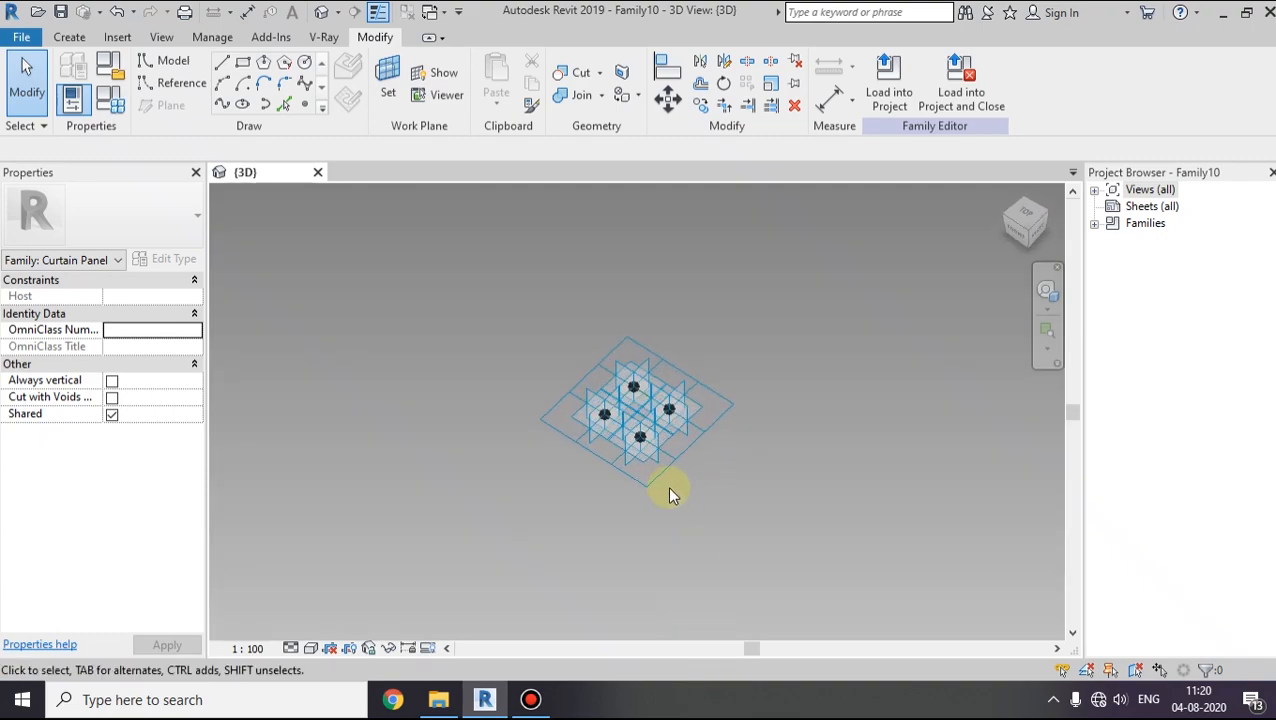
shift+middle_drag(807, 383, 662, 580)
scroll(645, 472, up, 5)
scroll(645, 468, up, 3)
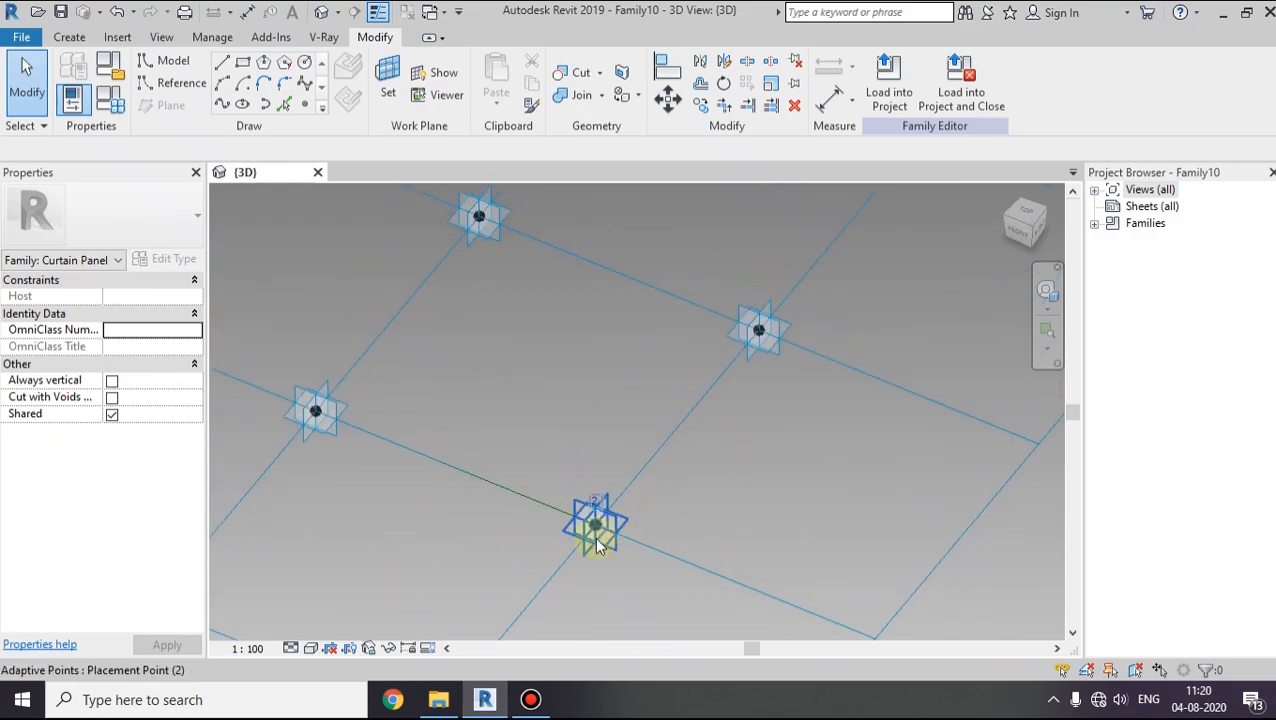
click(218, 84)
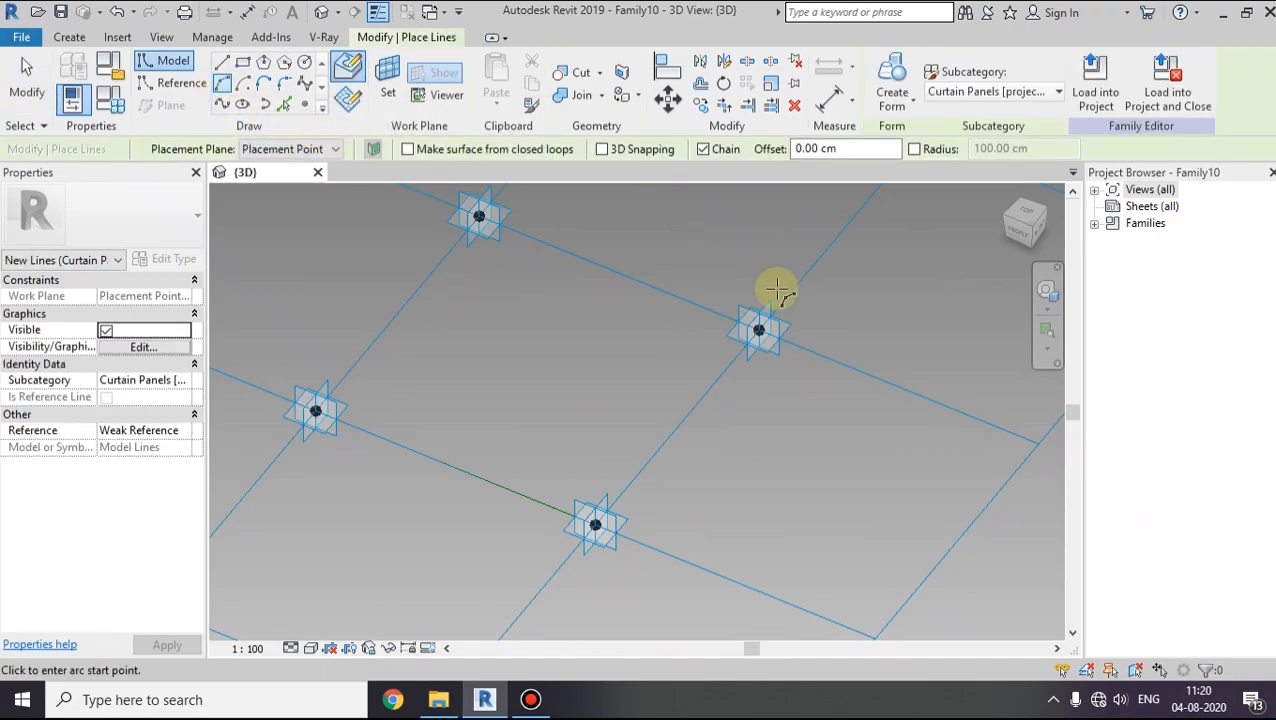
click(595, 522)
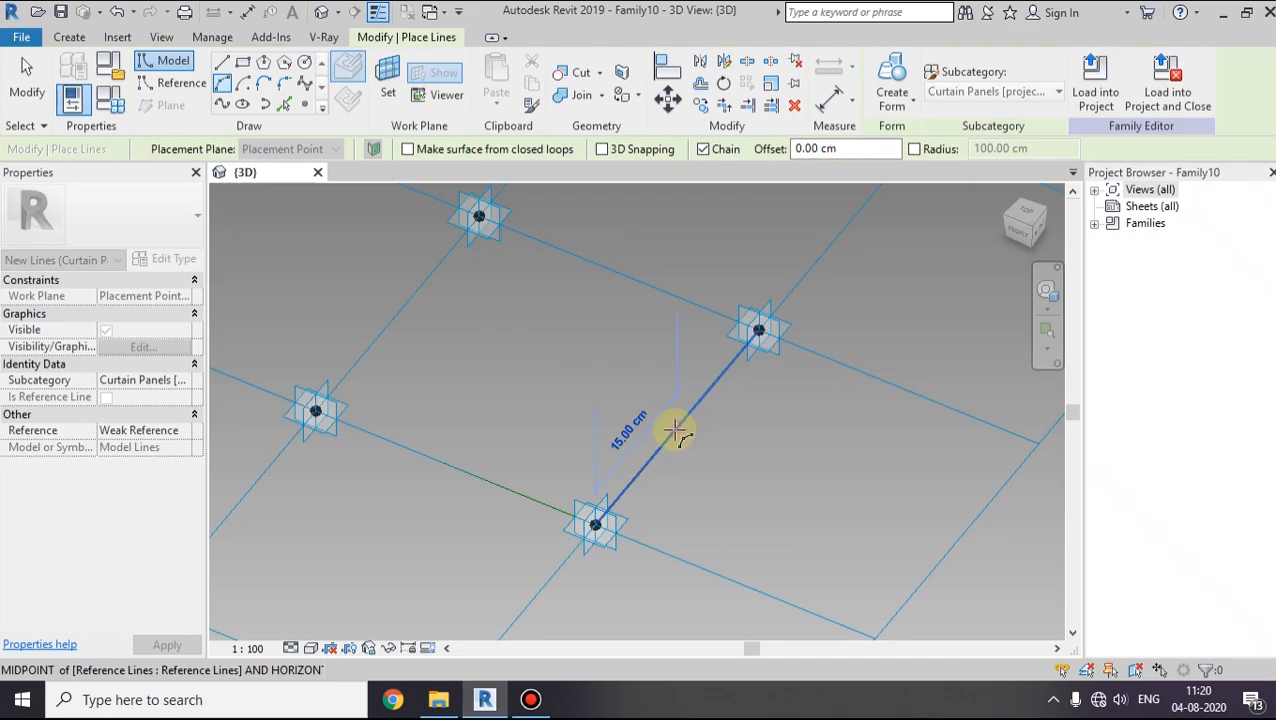
scroll(679, 430, up, 1)
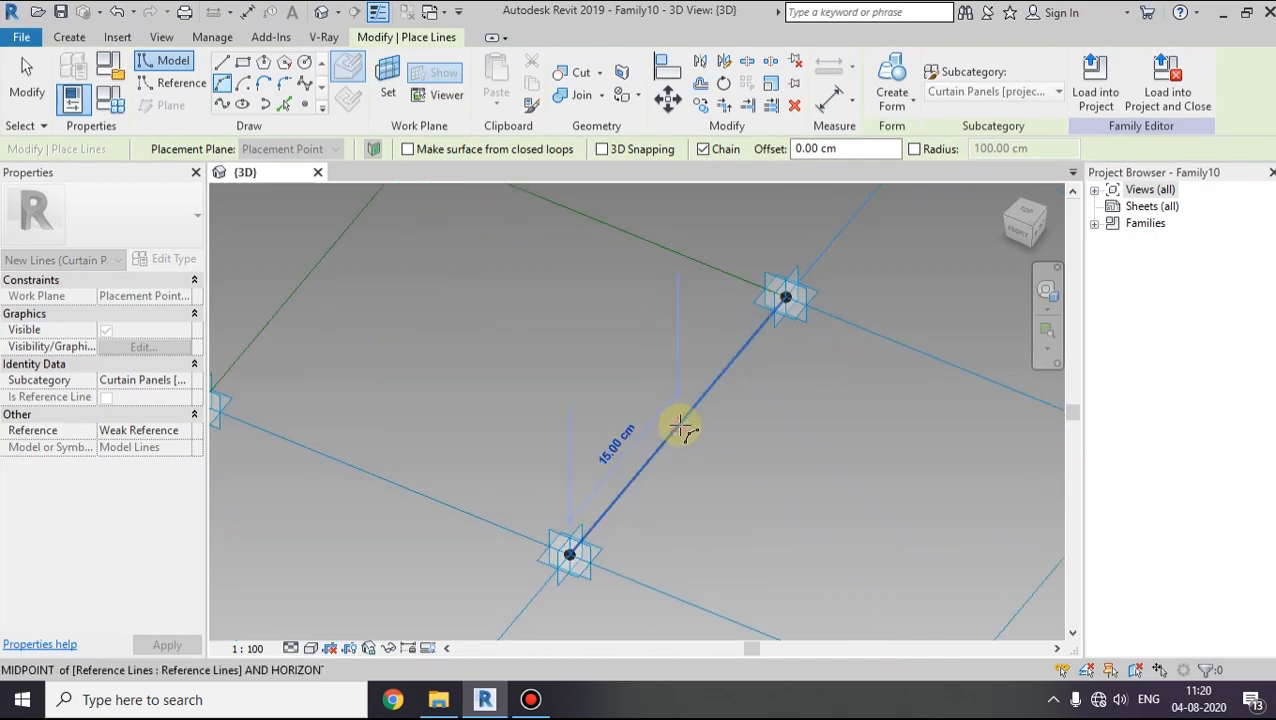
click(679, 428)
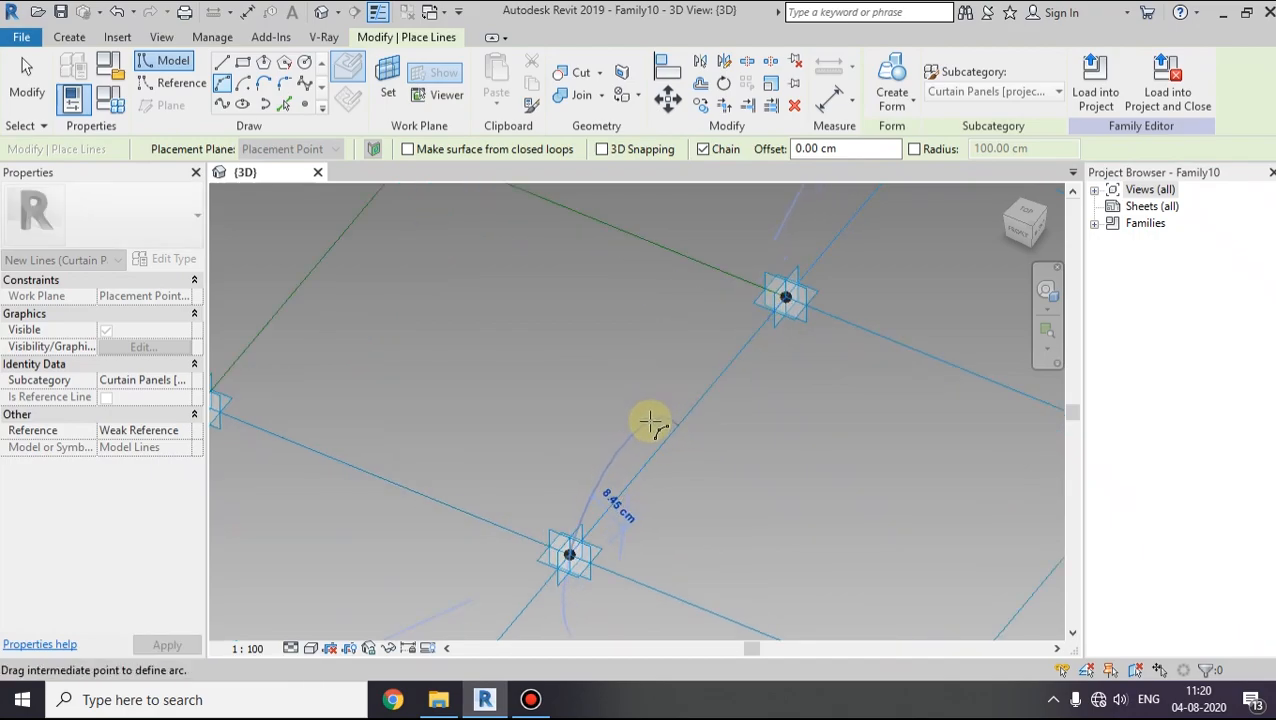
shift+middle_drag(650, 424, 500, 355)
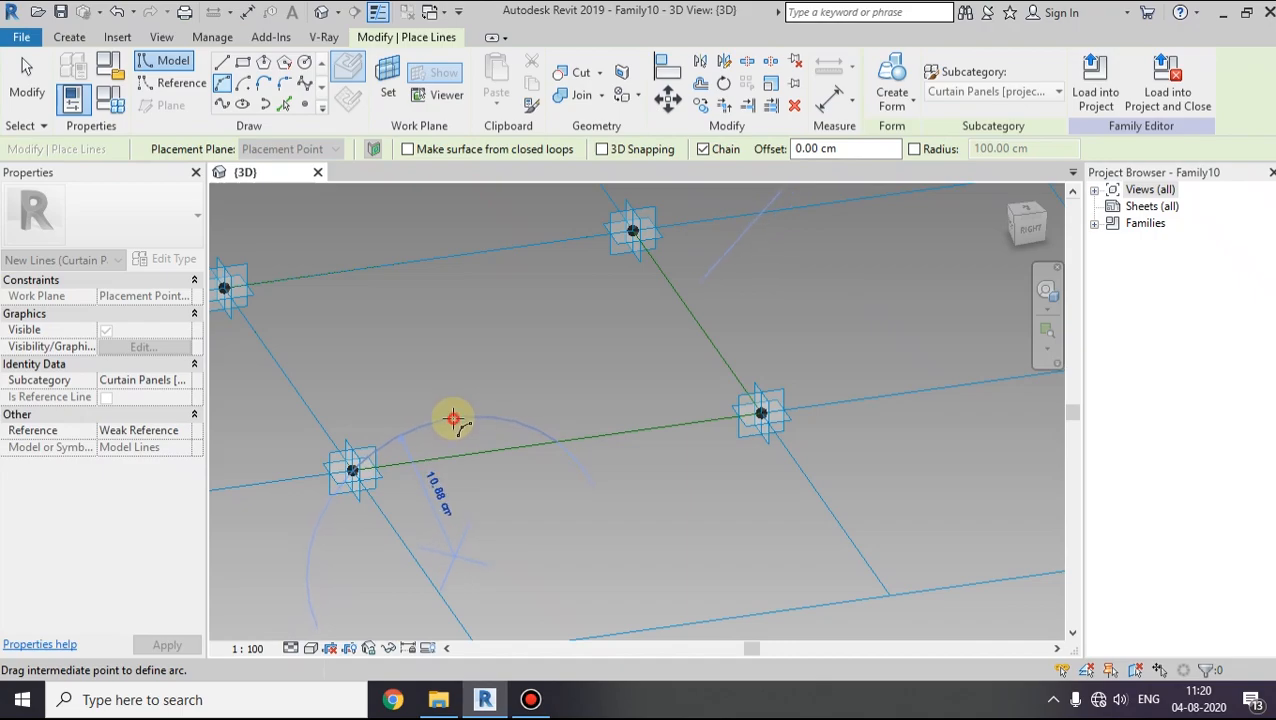
click(455, 418)
Step: Continue with a tangent downward arc from the reference line's midpoint to the neighboring placement point, completing the S-curve
click(761, 413)
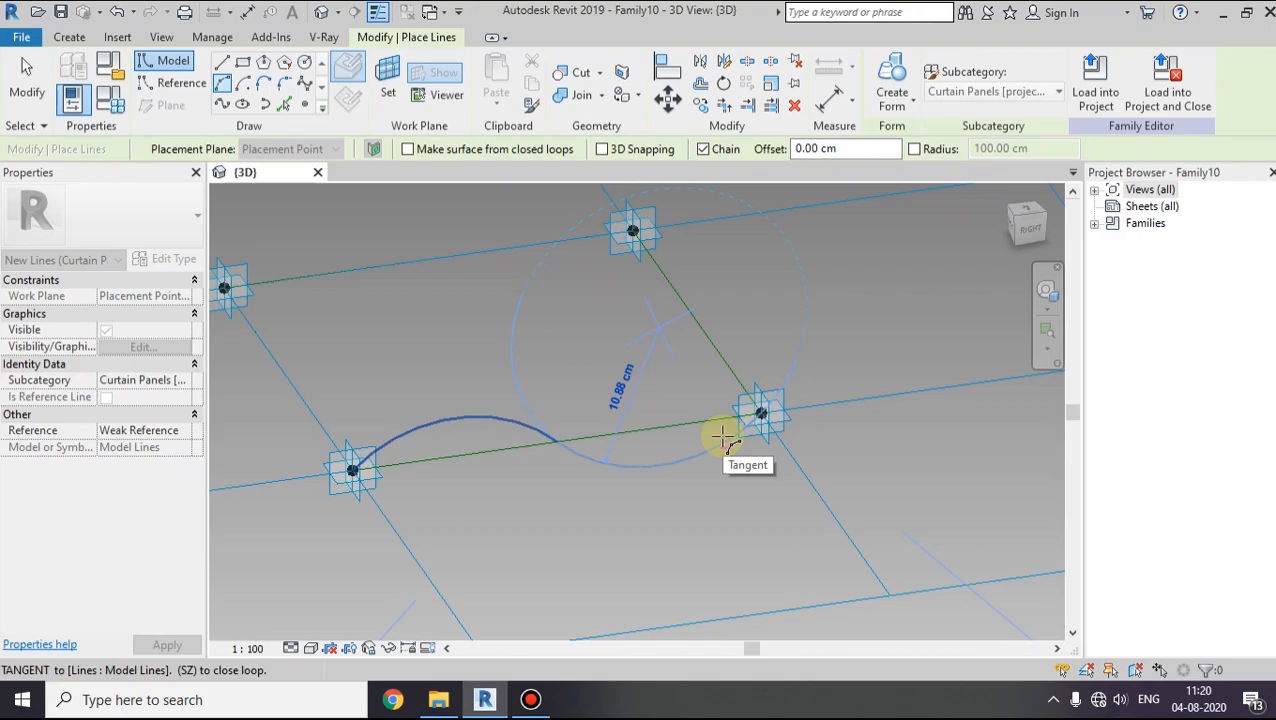
click(722, 437)
key(Escape)
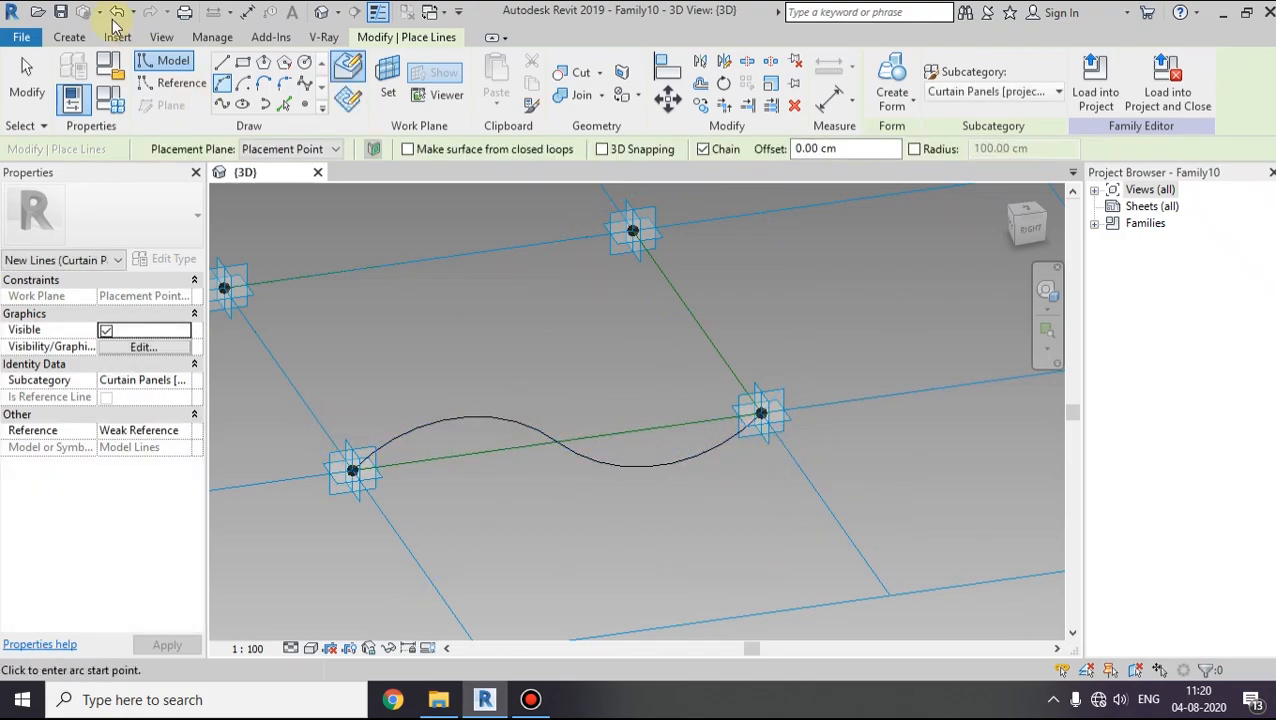
Step: Create copies of both arcs offset 1 cm to the underside of the S-curve
click(282, 105)
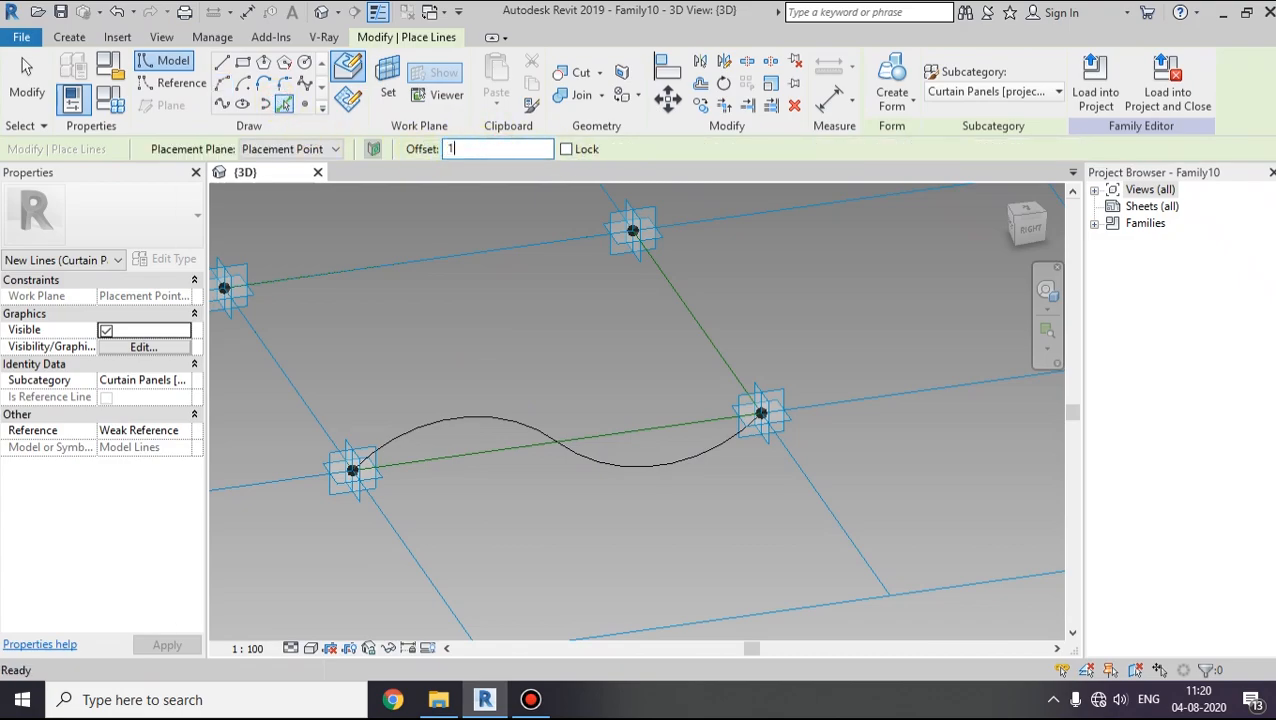
click(453, 422)
click(646, 472)
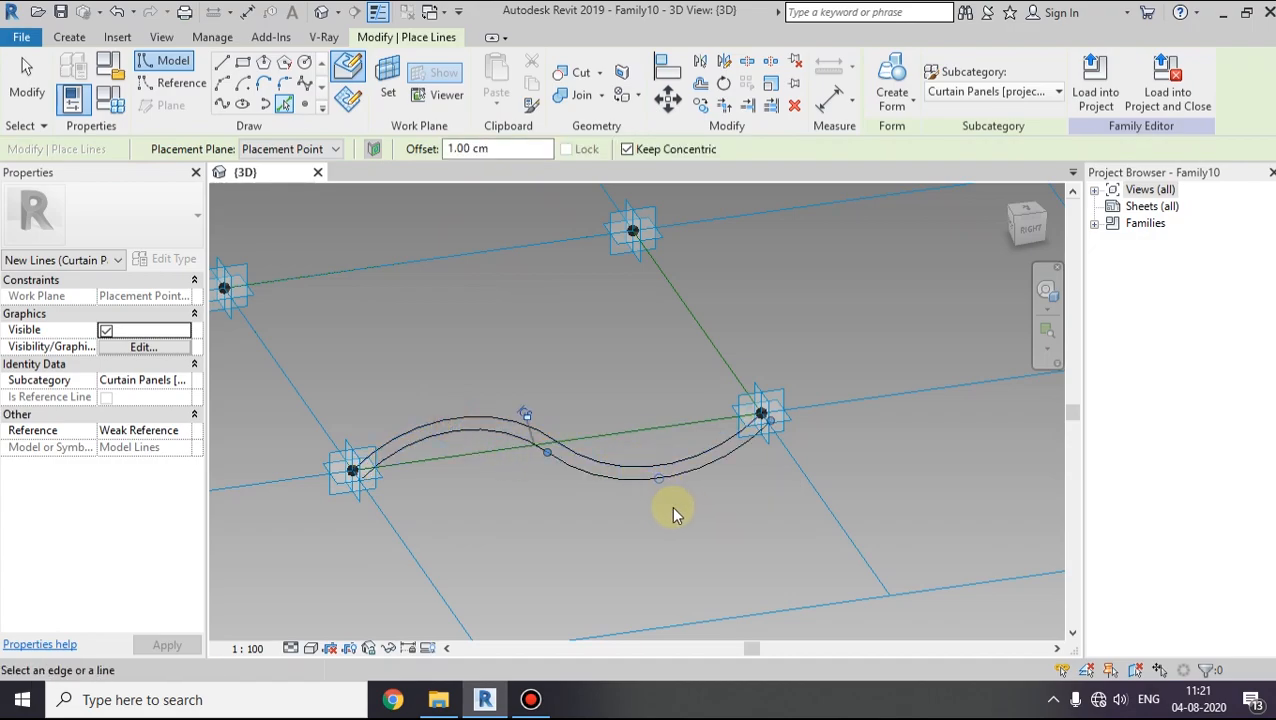
shift+middle_drag(413, 515, 386, 497)
scroll(370, 476, up, 5)
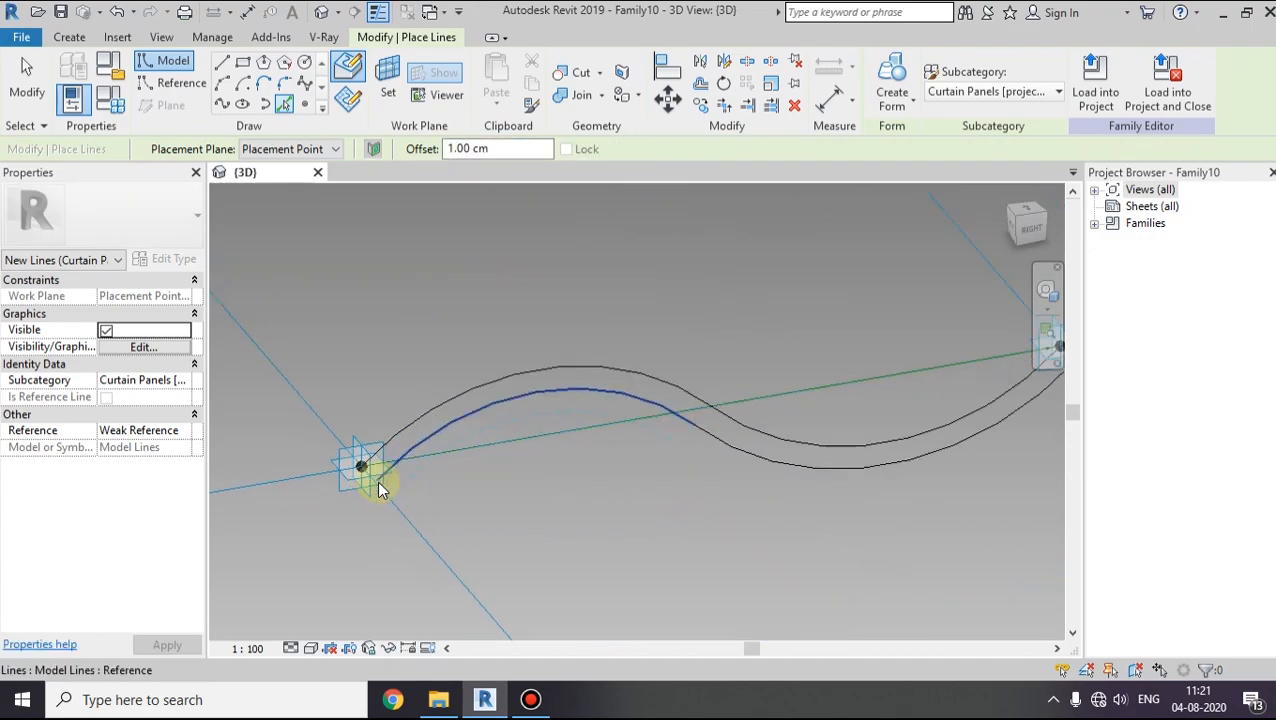
click(1035, 245)
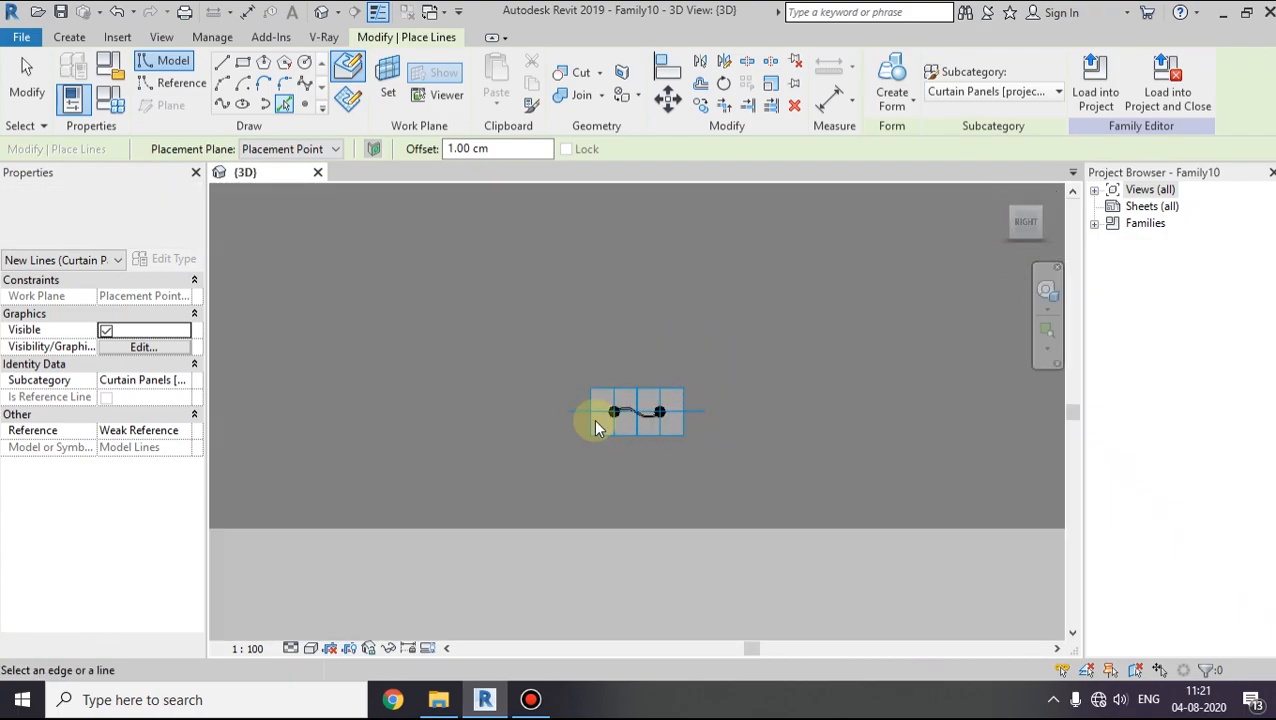
scroll(640, 415, up, 8)
scroll(499, 412, up, 3)
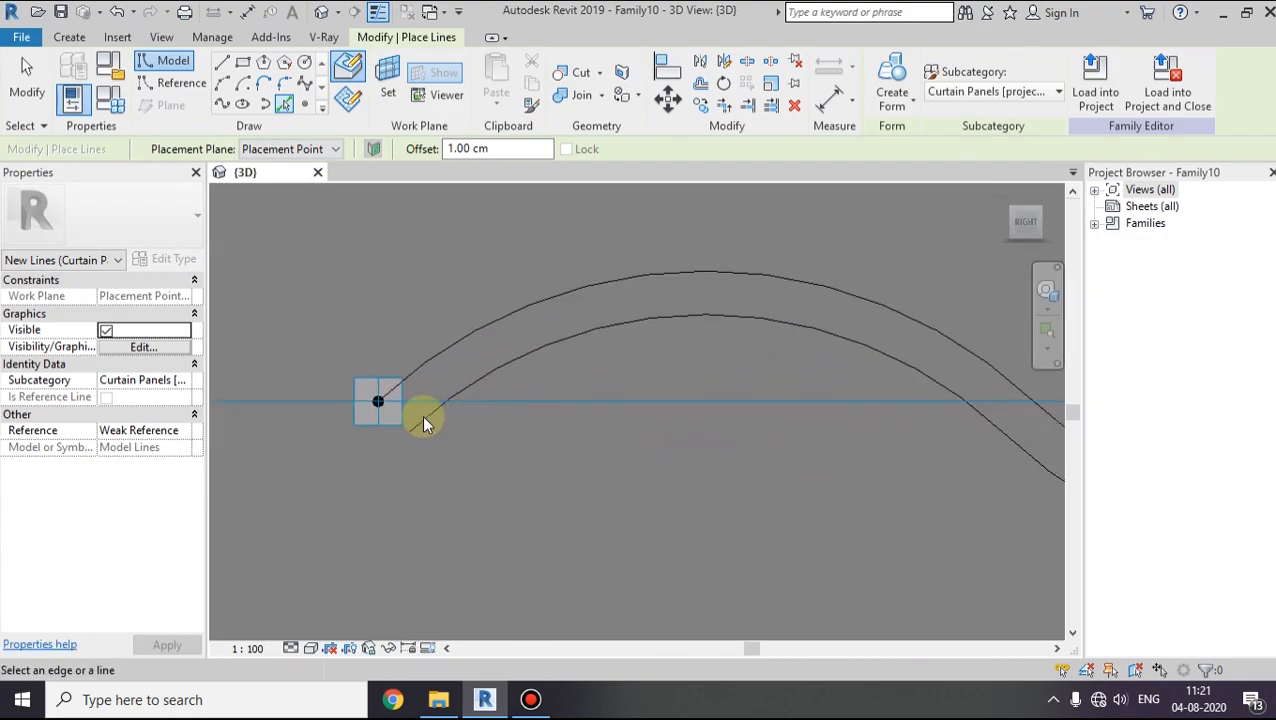
Step: Try to close the curves' open ends at placement point 2 with a straight line at a 1 cm offset, and undo it
click(222, 63)
click(376, 401)
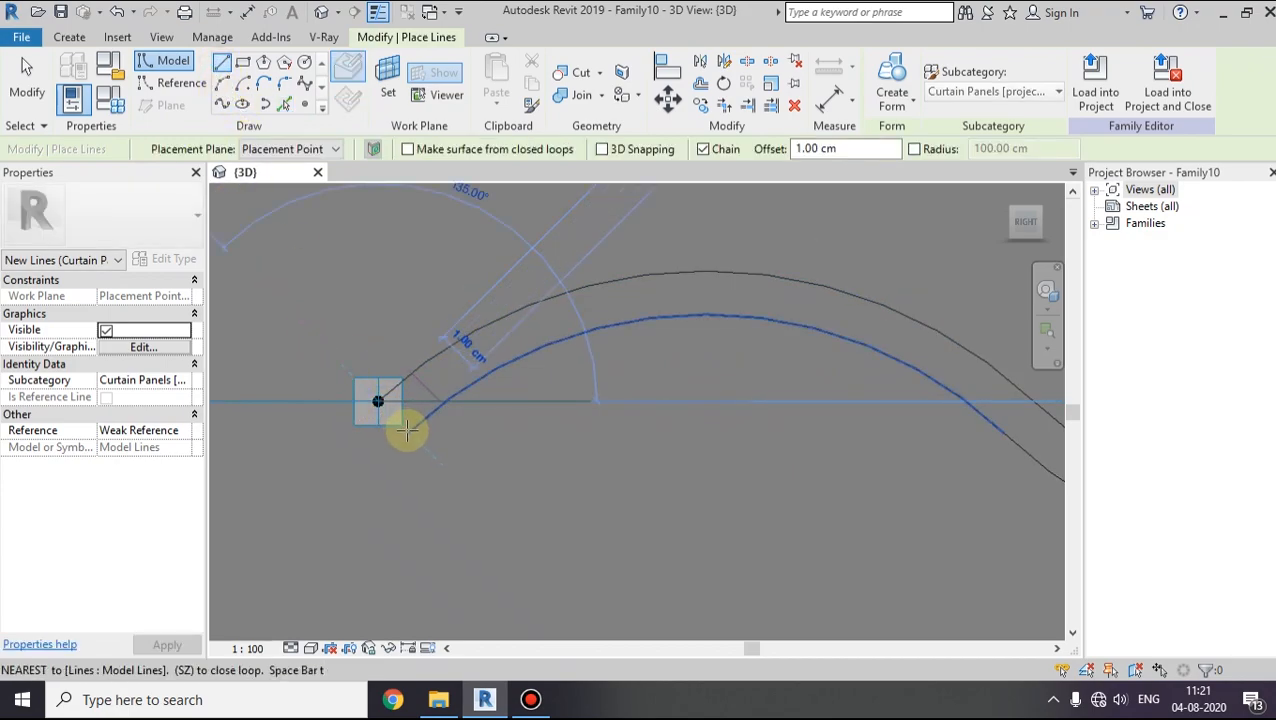
key(Escape)
key(Escape)
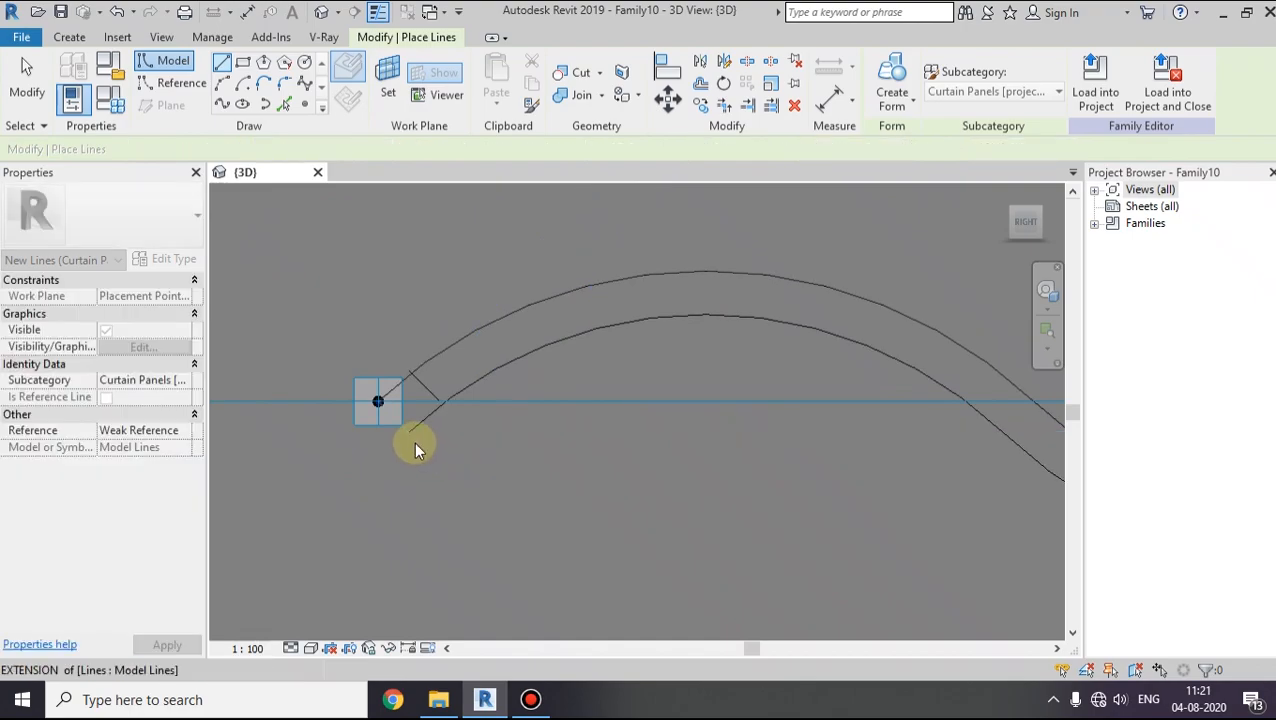
click(224, 62)
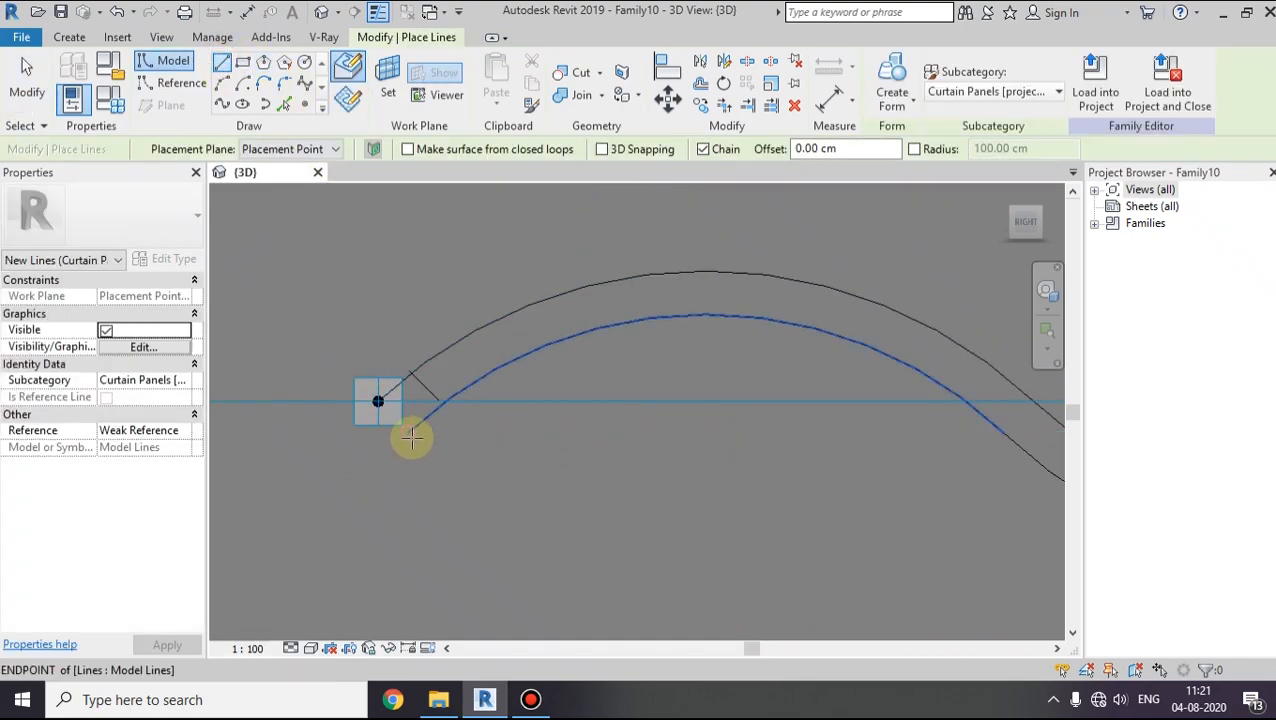
key(Escape)
key(Escape)
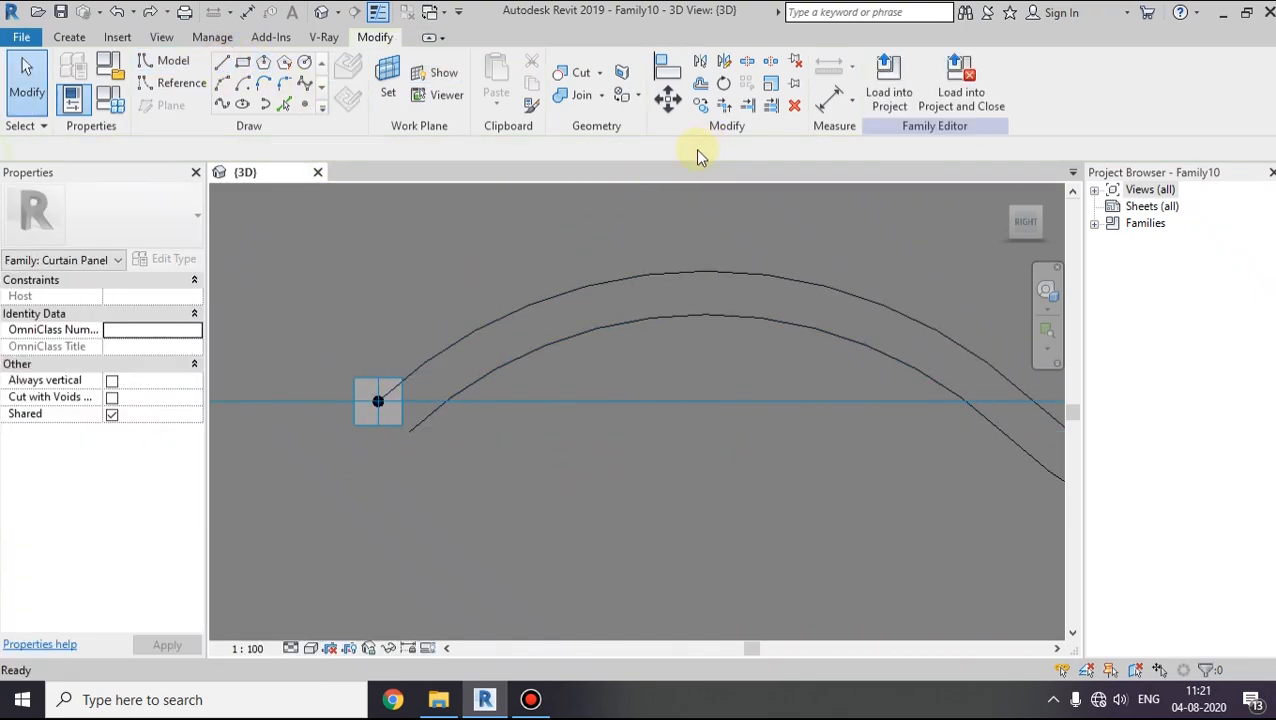
Step: Draw a straight line with zero offset from placement point 2 to the open end of the lower offset arc
click(223, 63)
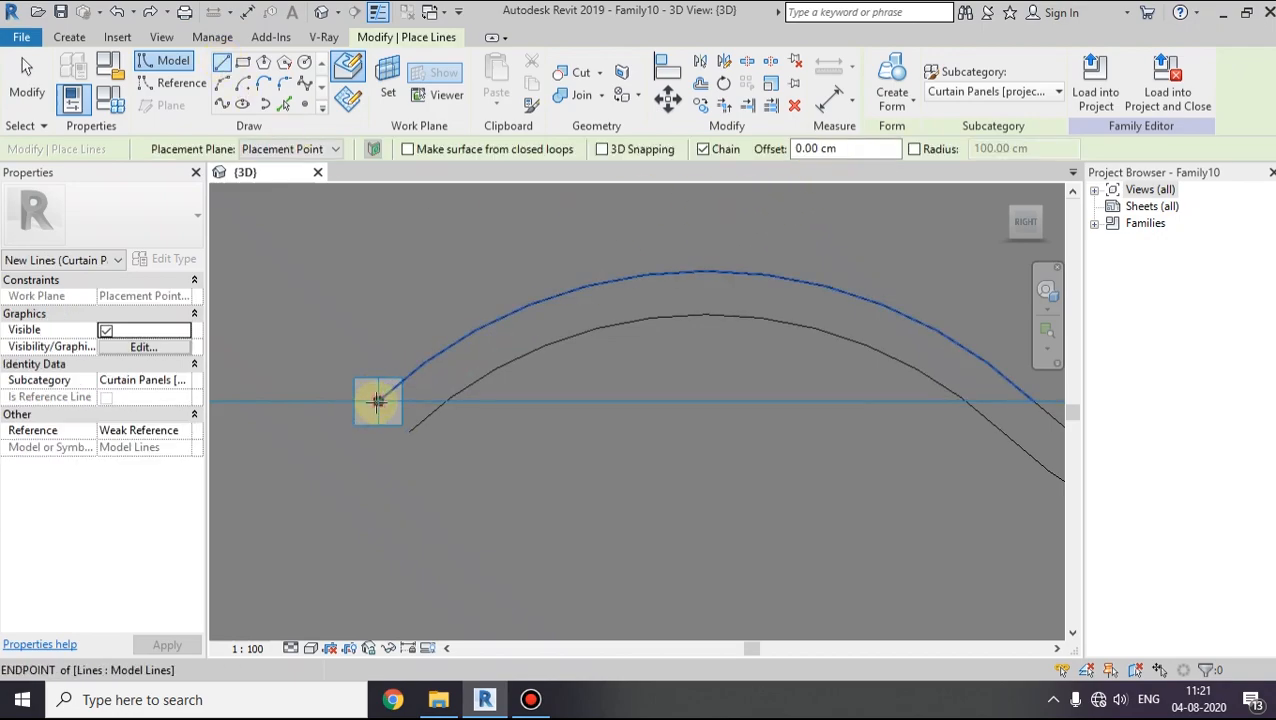
click(377, 401)
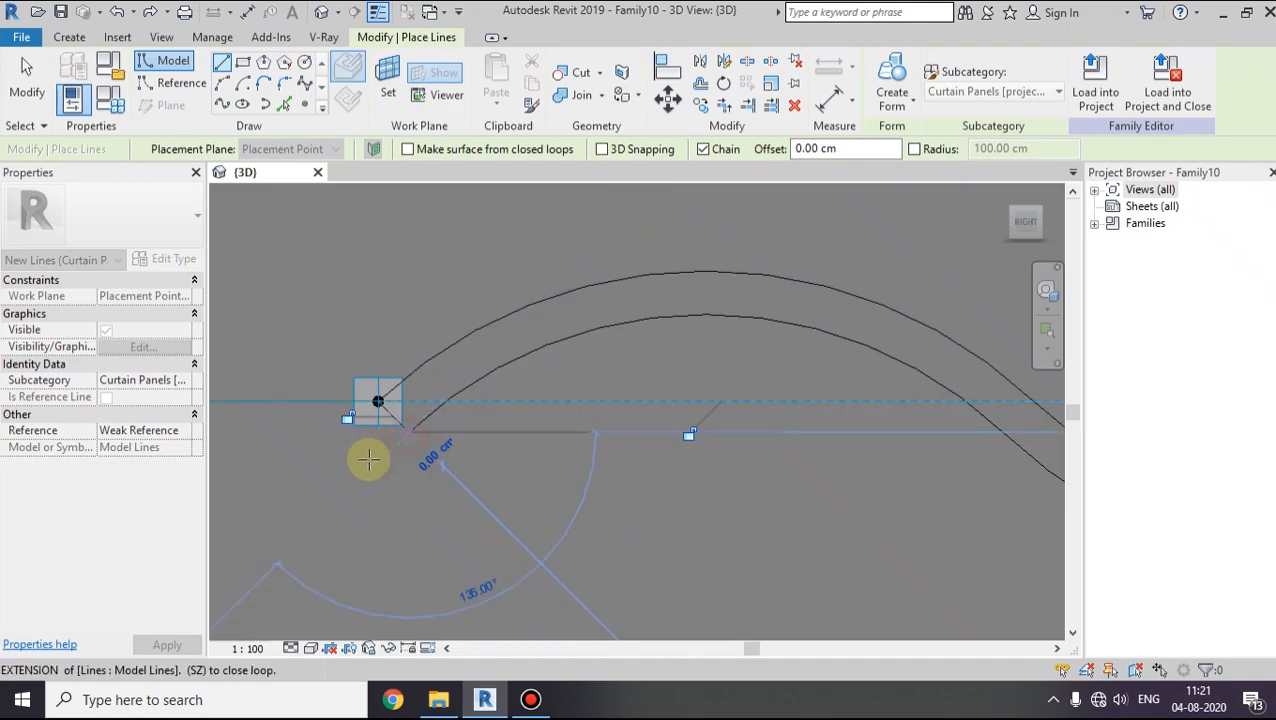
Step: Draw a straight line from the S-curve's other placement point to the open end of the lower offset arc, closing the profile
key(Escape)
scroll(714, 473, down, 2)
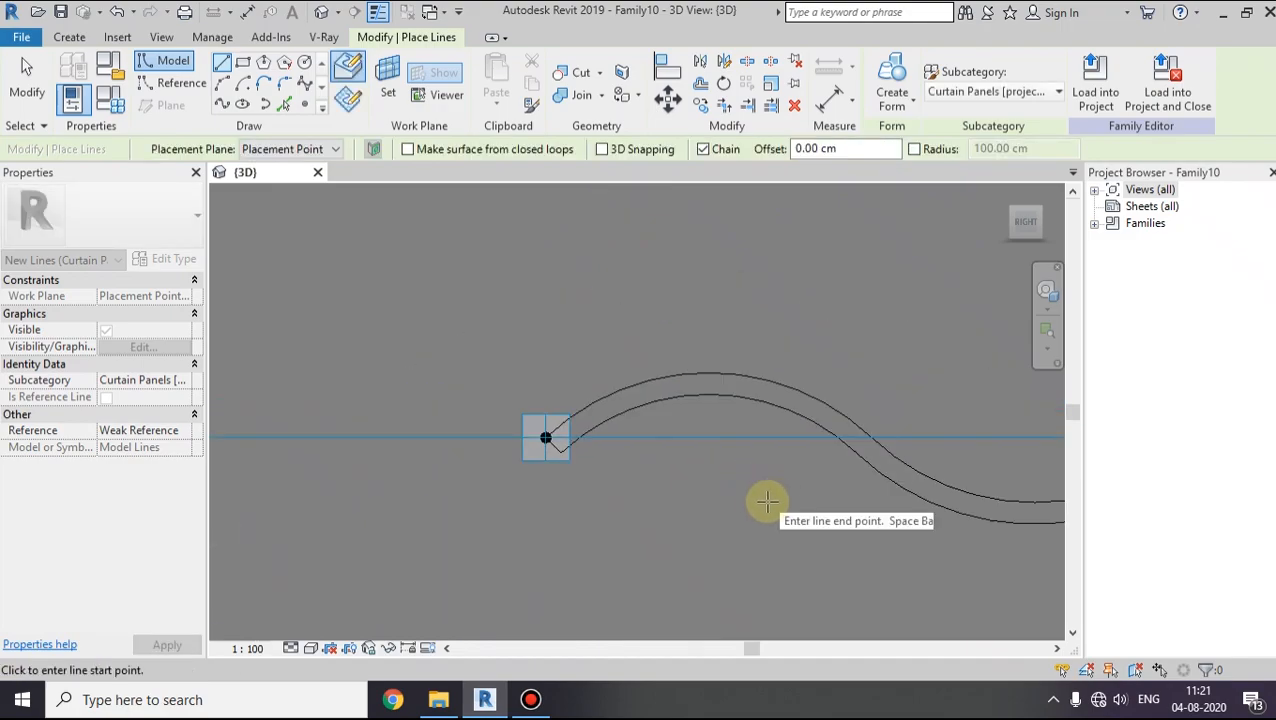
middle_drag(833, 507, 396, 402)
scroll(787, 340, up, 3)
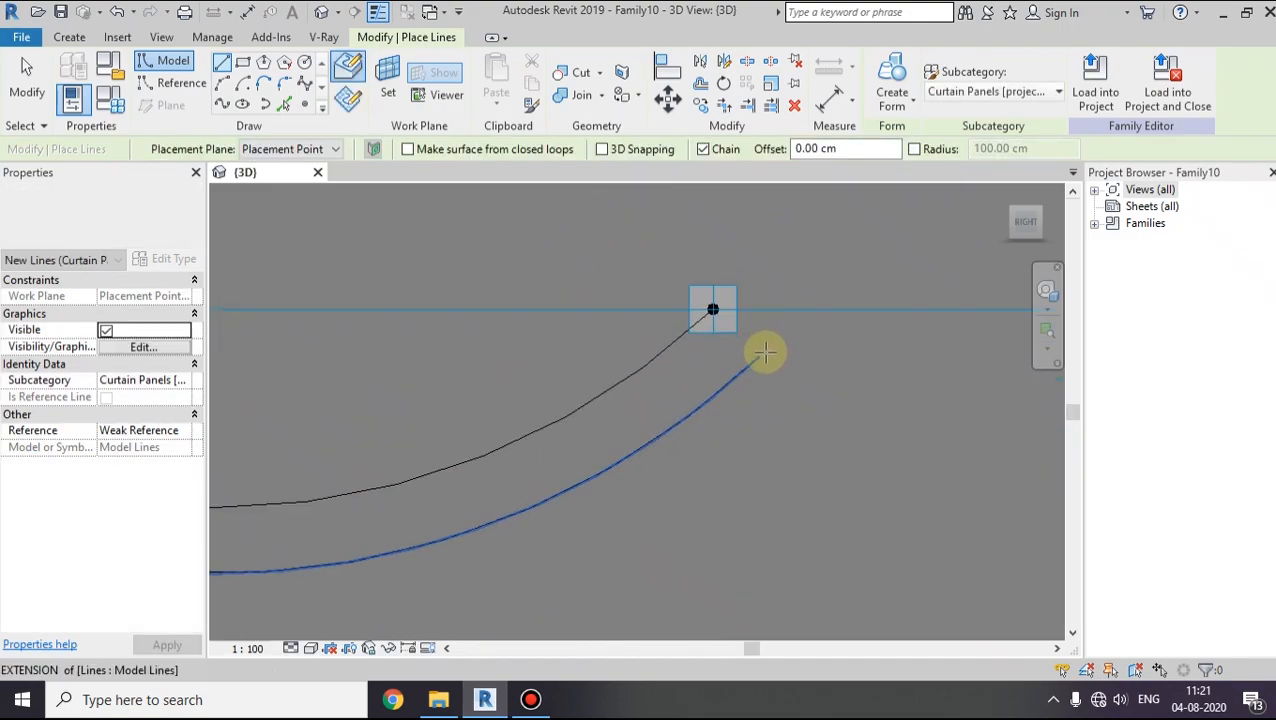
click(712, 309)
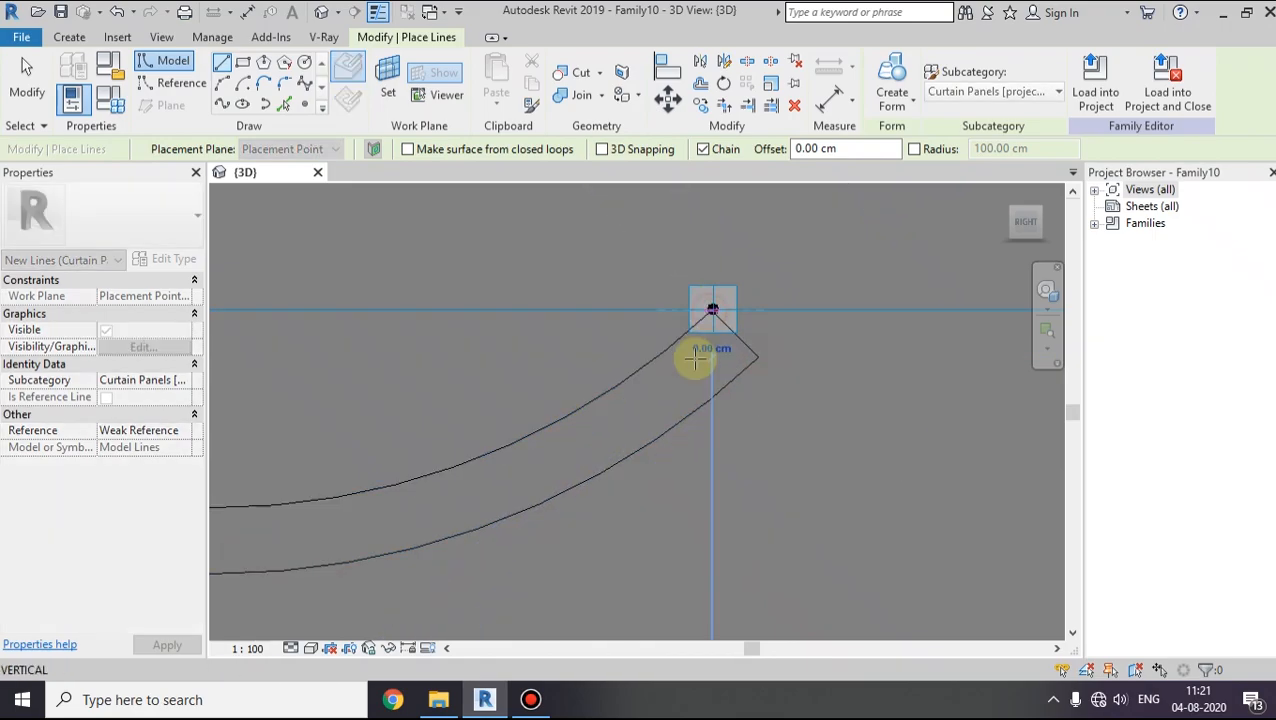
key(Escape)
Step: Set the work plane to placement point 1's vertical reference plane parallel to the finished profile
scroll(615, 407, down, 4)
shift+middle_drag(506, 456, 638, 498)
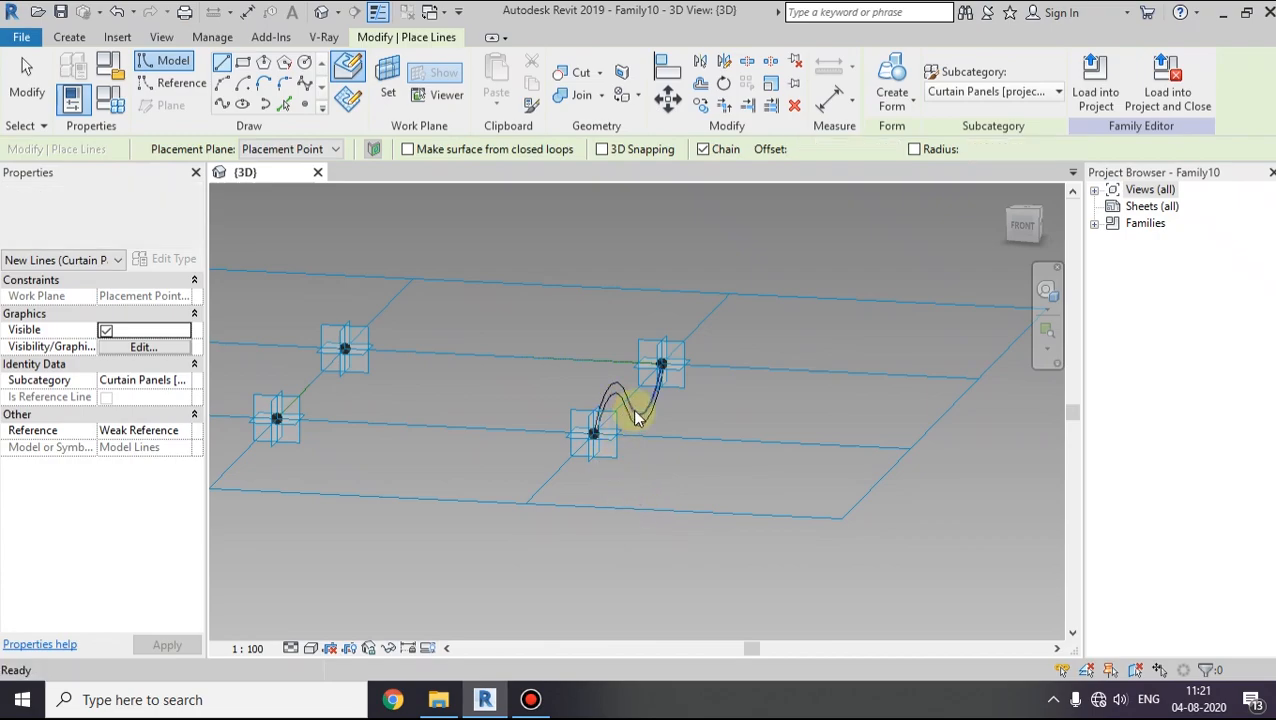
key(Escape)
shift+middle_drag(649, 441, 382, 120)
click(388, 84)
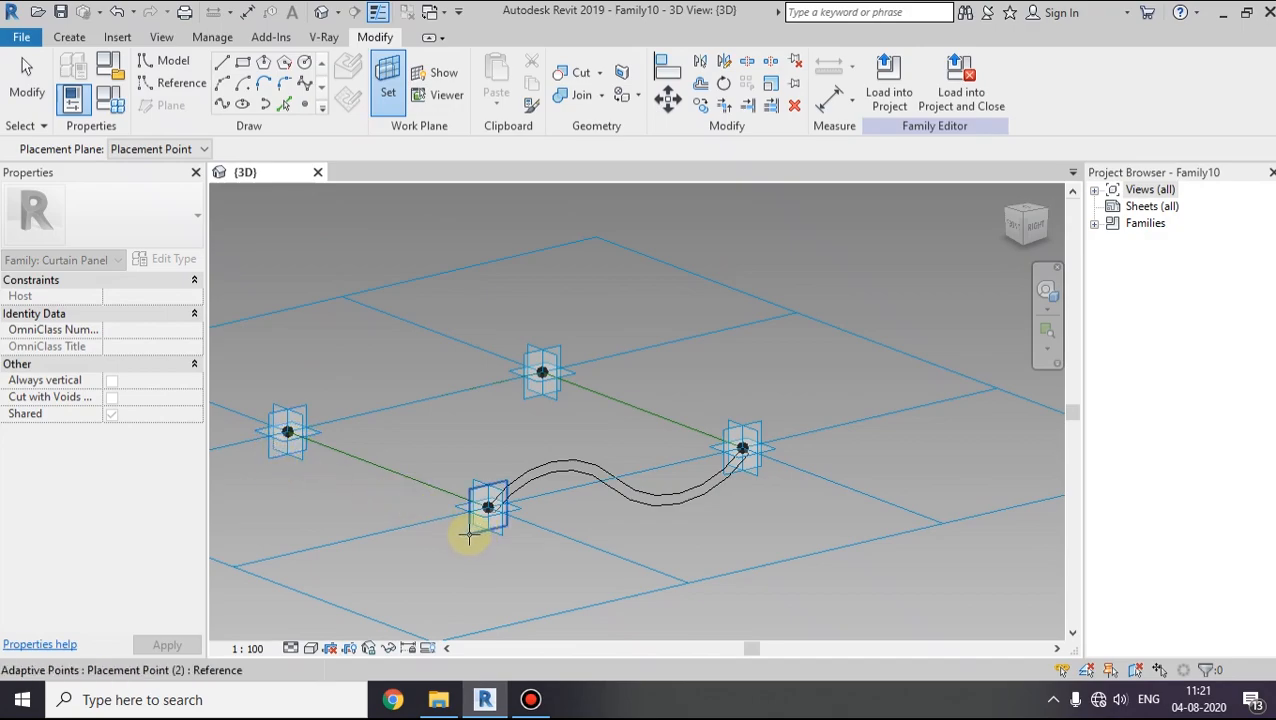
click(276, 455)
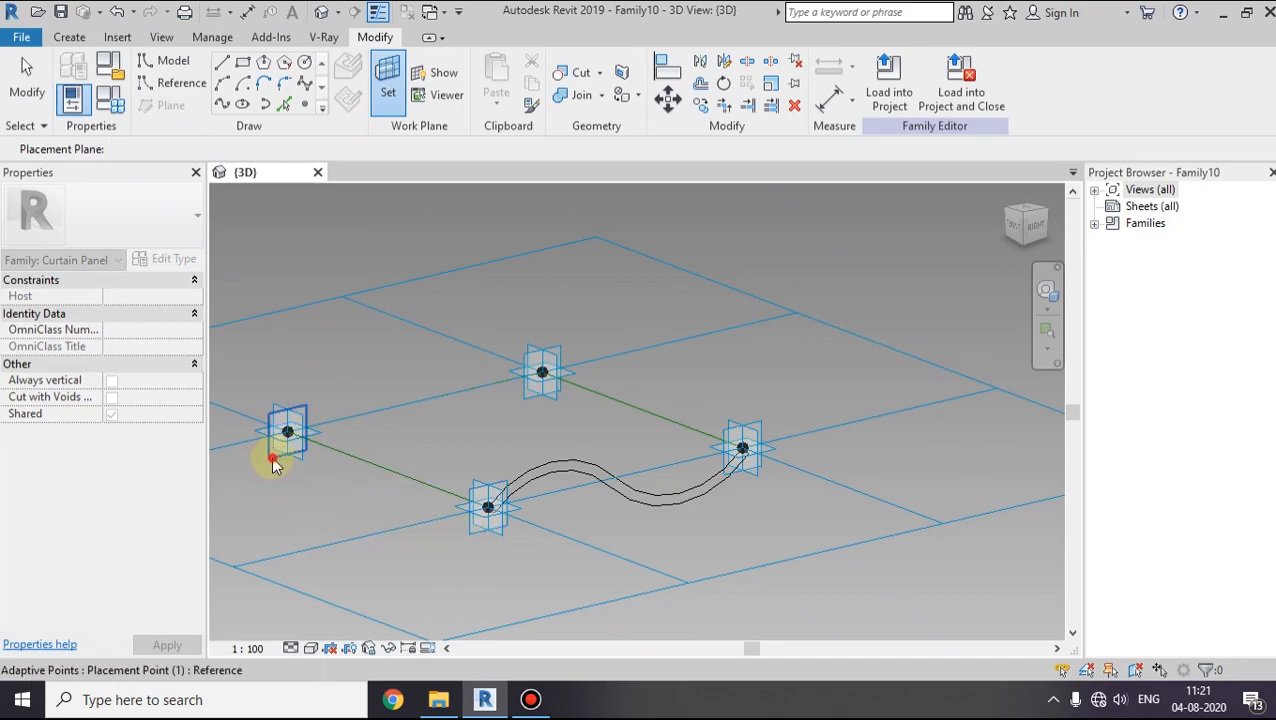
Step: Copy the finished profile's arcs and end lines onto the new work plane with Pick Lines at zero offset
click(286, 105)
click(543, 460)
click(674, 506)
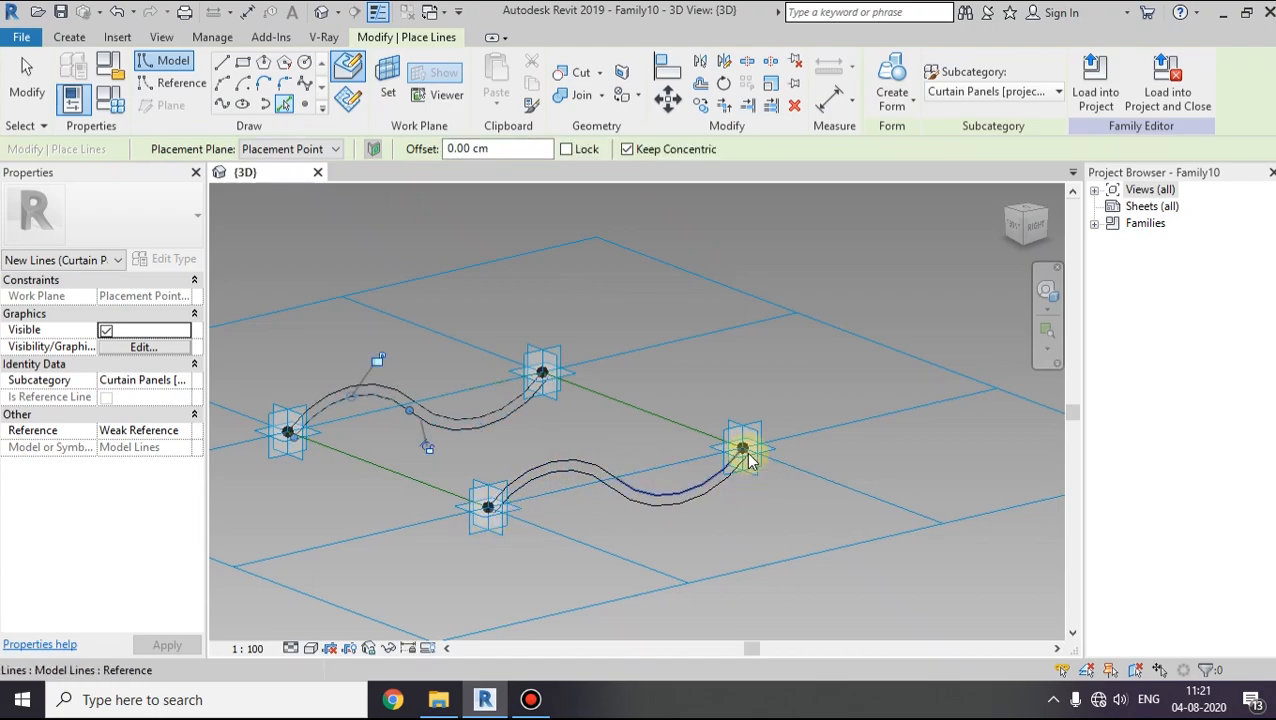
scroll(486, 512, up, 4)
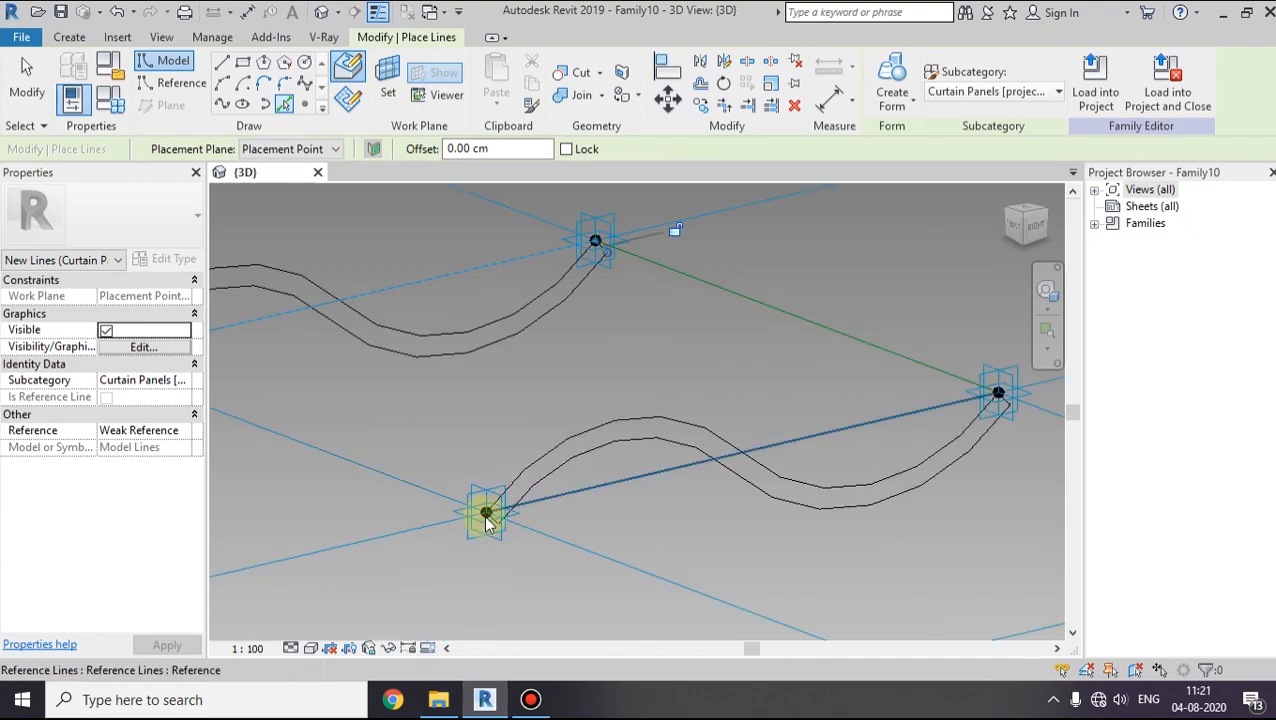
scroll(498, 398, down, 4)
middle_drag(498, 398, 594, 407)
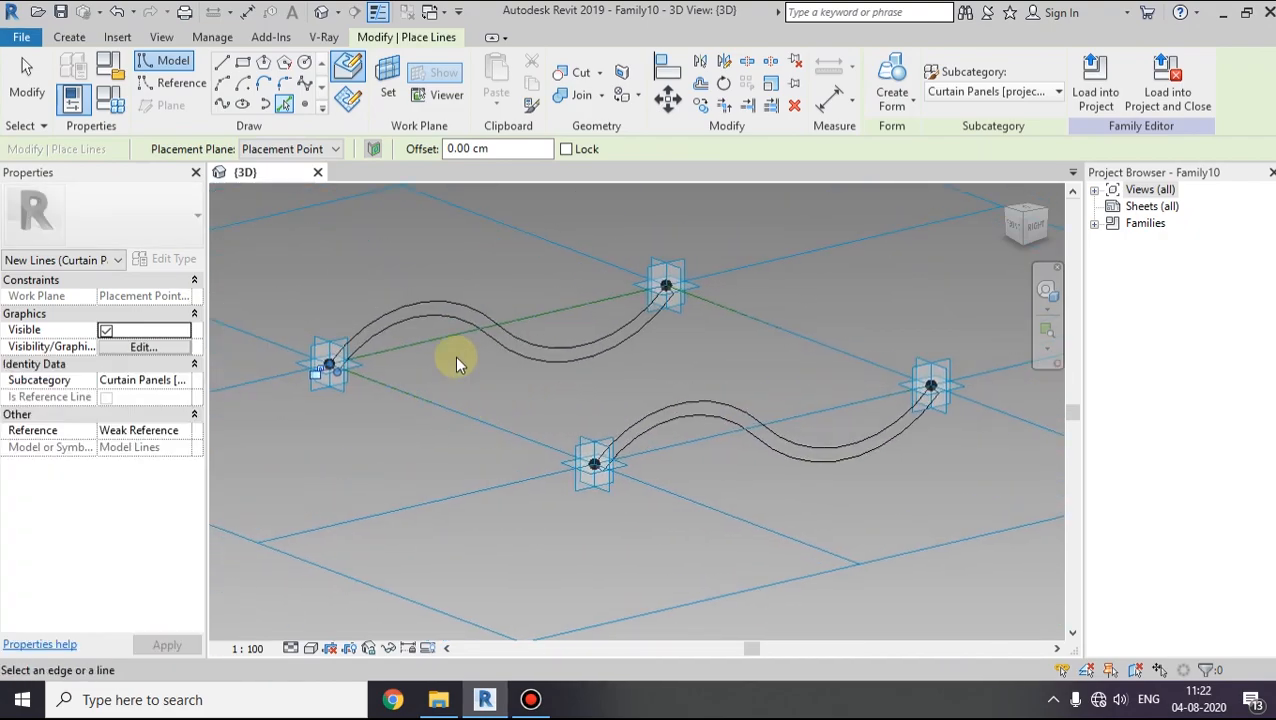
key(Escape)
key(Escape)
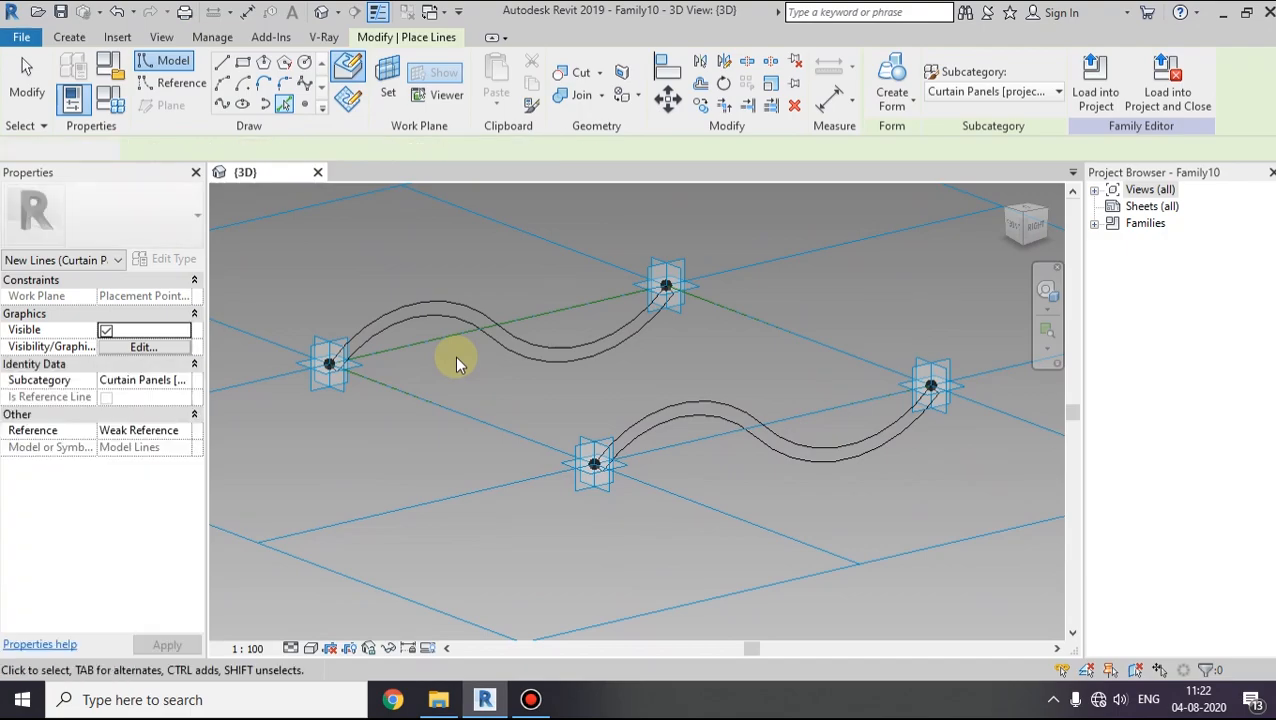
Step: Create a solid form between the two closed wavy profiles
shift+middle_drag(540, 512, 613, 557)
click(608, 495)
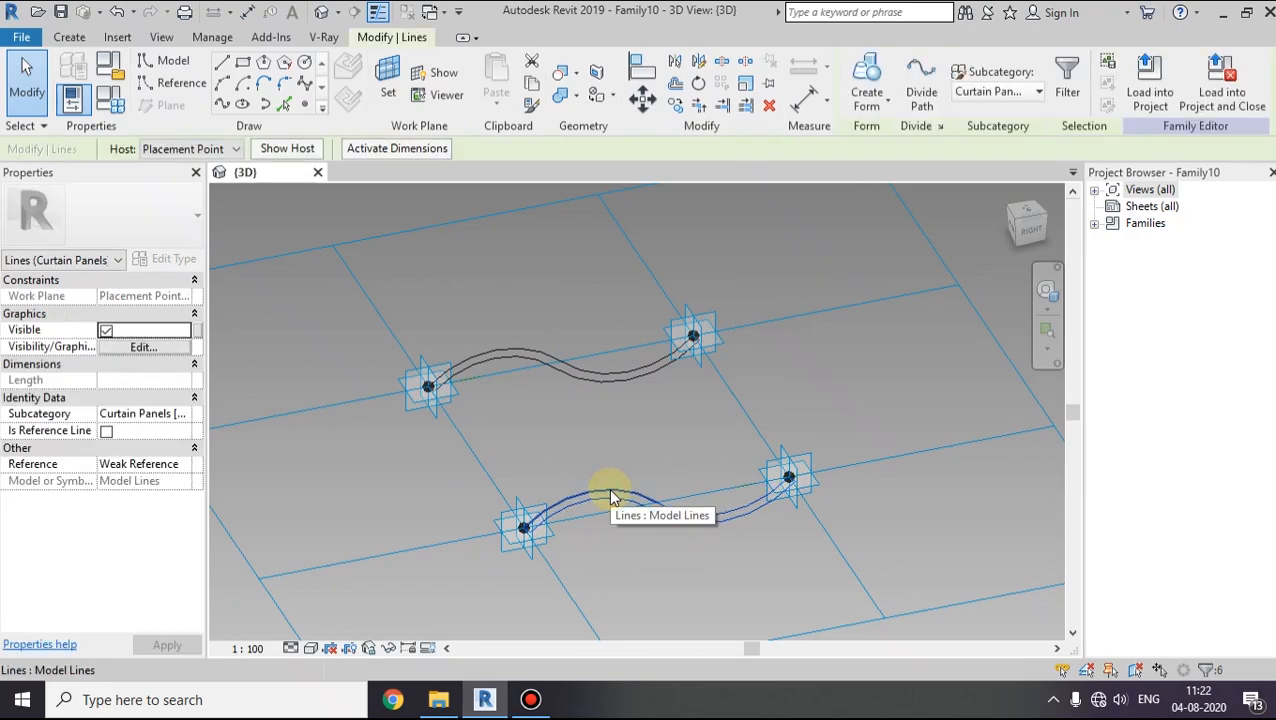
ctrl+click(591, 380)
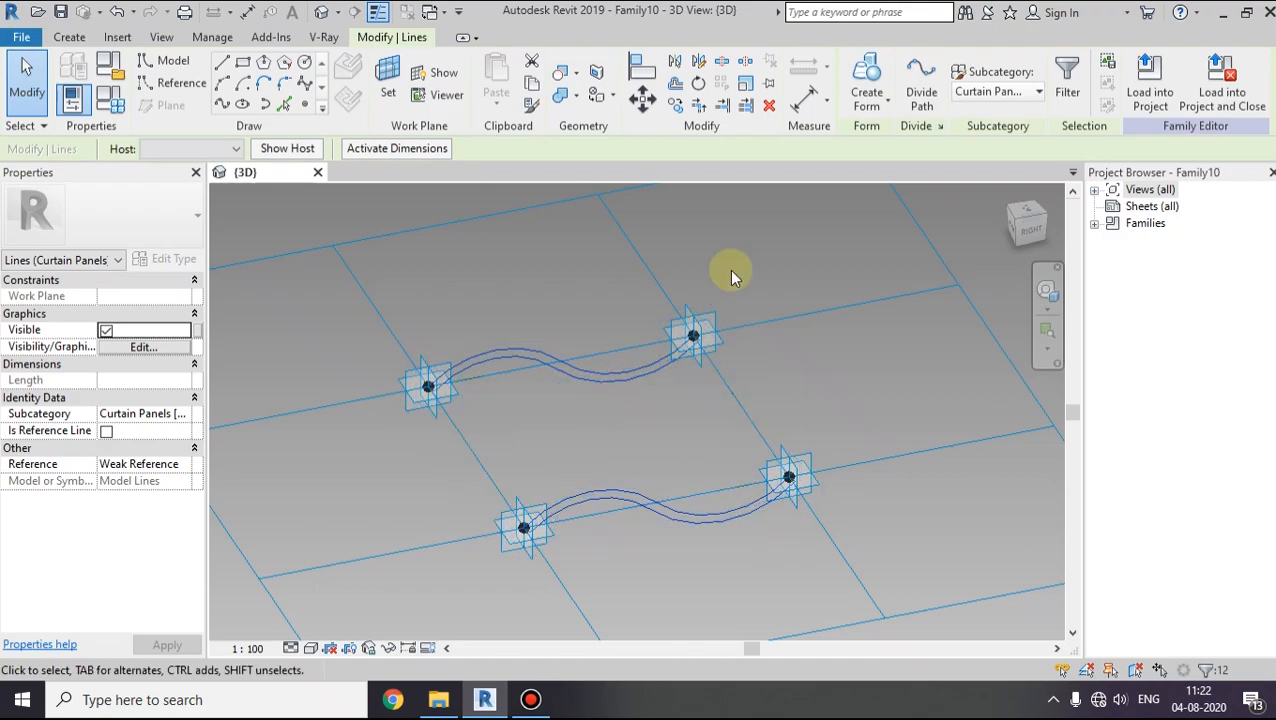
click(866, 82)
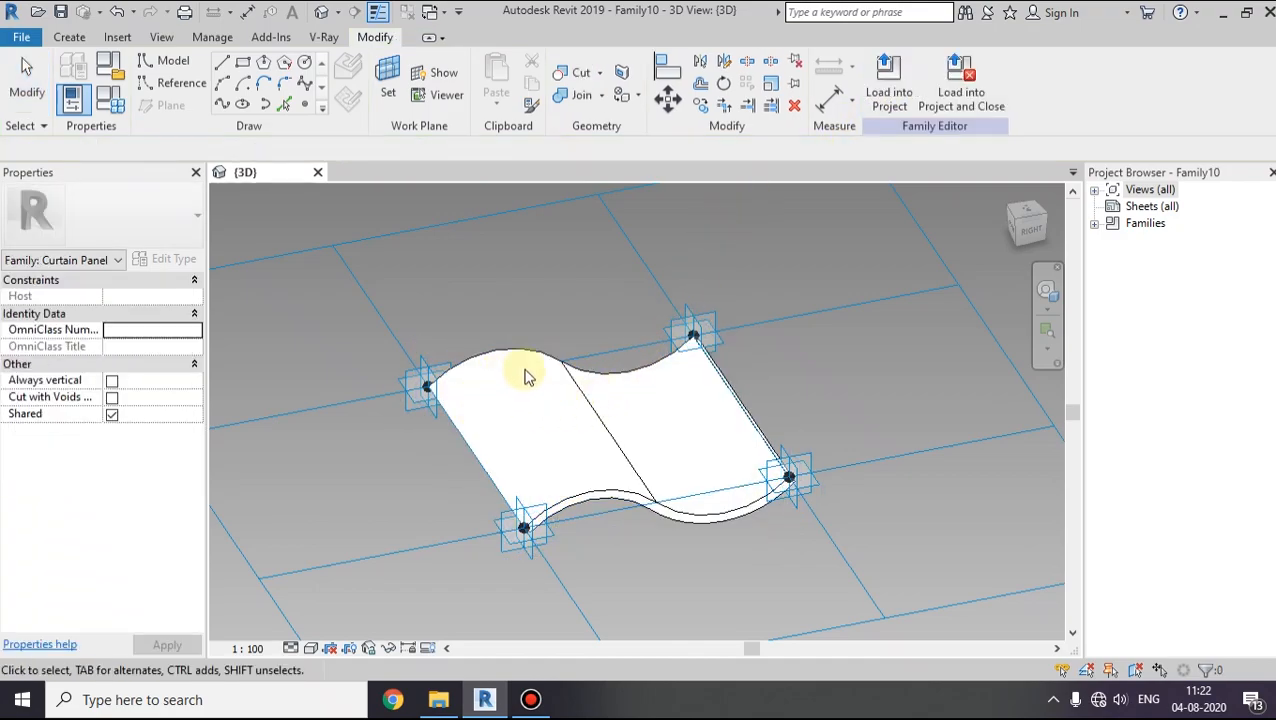
shift+middle_drag(728, 527, 790, 510)
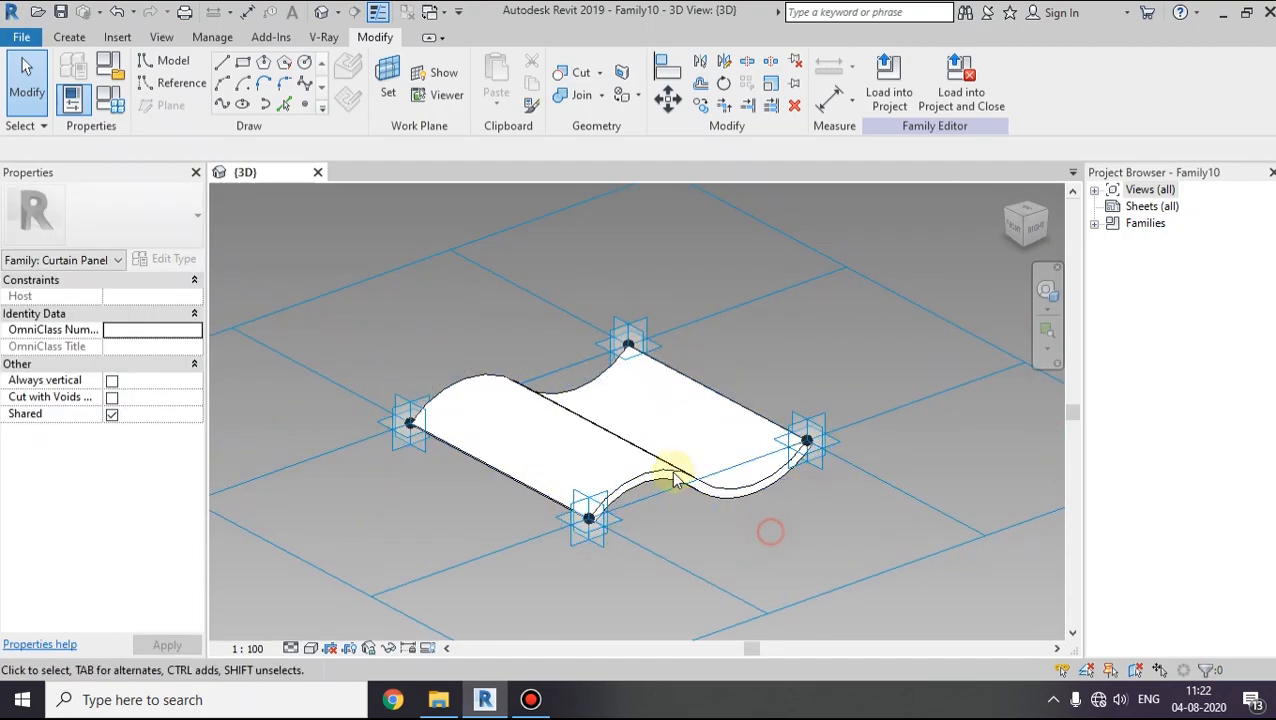
click(643, 460)
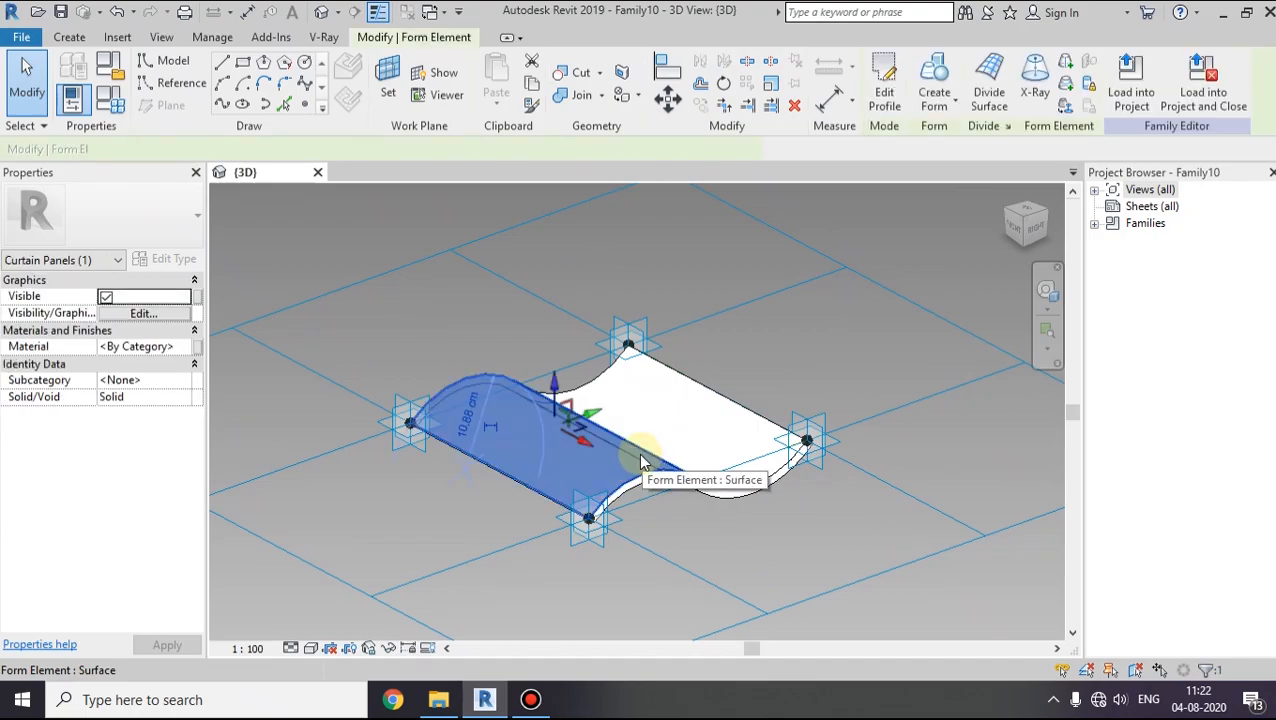
mouse_move(668, 492)
shift+middle_down()
mouse_move(585, 490)
mouse_move(655, 500)
shift+middle_up()
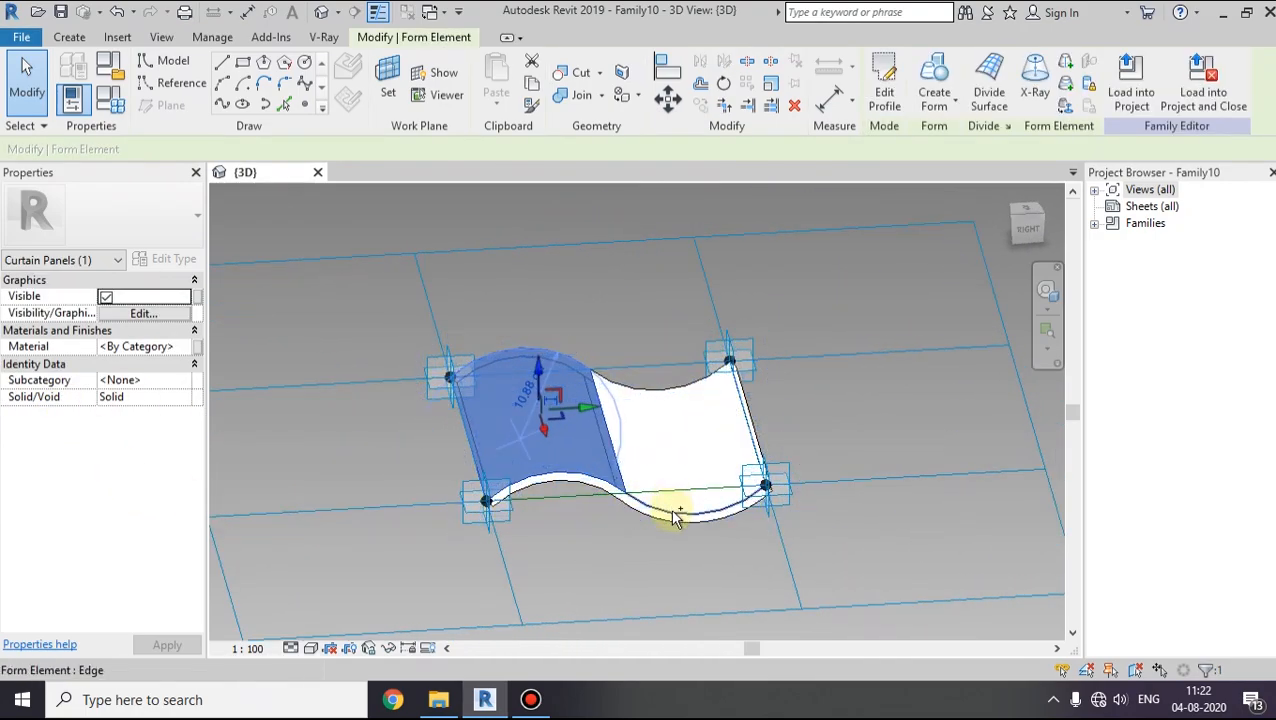
ctrl+click(675, 516)
key(Tab)
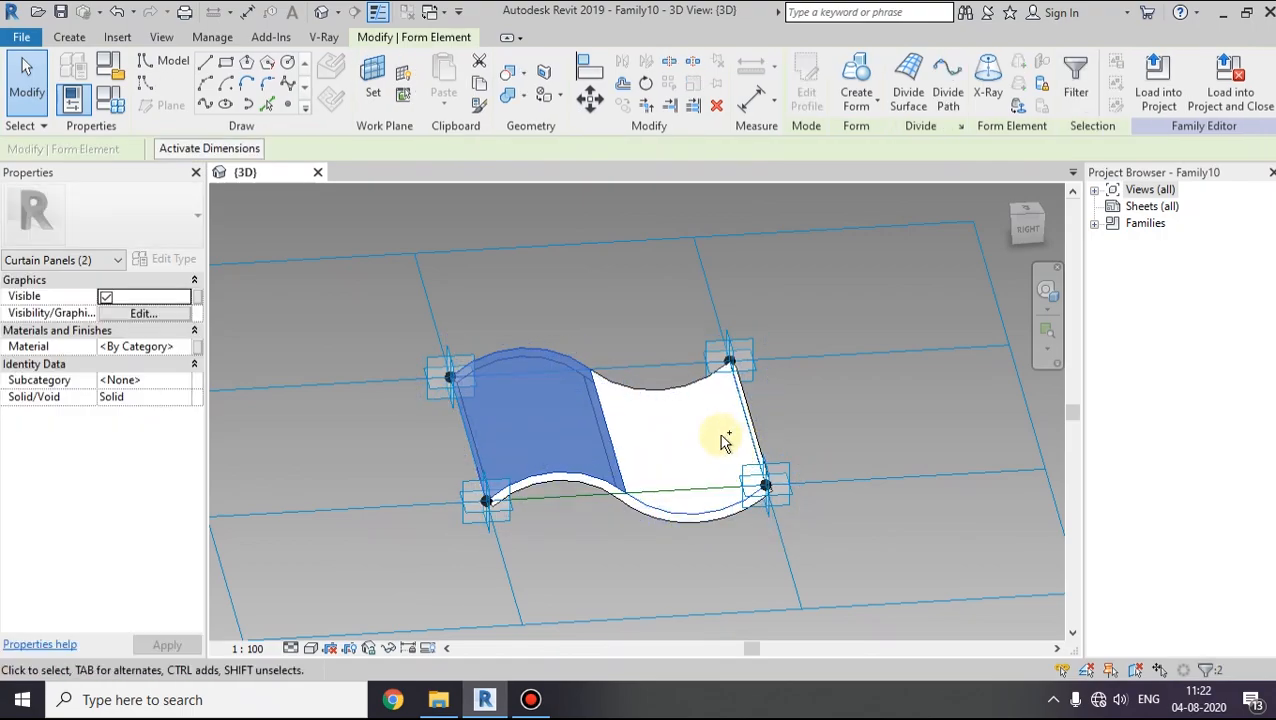
ctrl+click(678, 389)
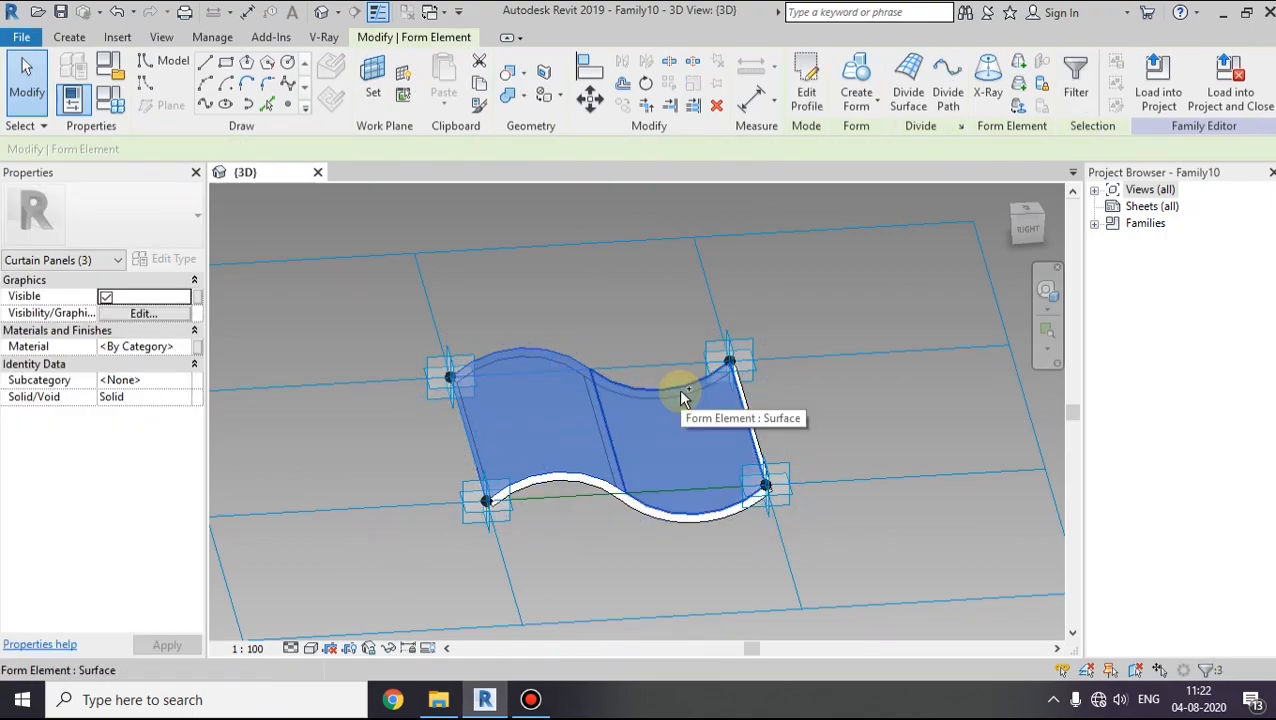
mouse_move(718, 552)
shift+middle_down()
mouse_move(720, 524)
mouse_move(704, 532)
shift+middle_up()
click(700, 528)
Step: Open the material settings for the whole wavy form and enable Use Render Appearance for the Default Roof material
click(633, 487)
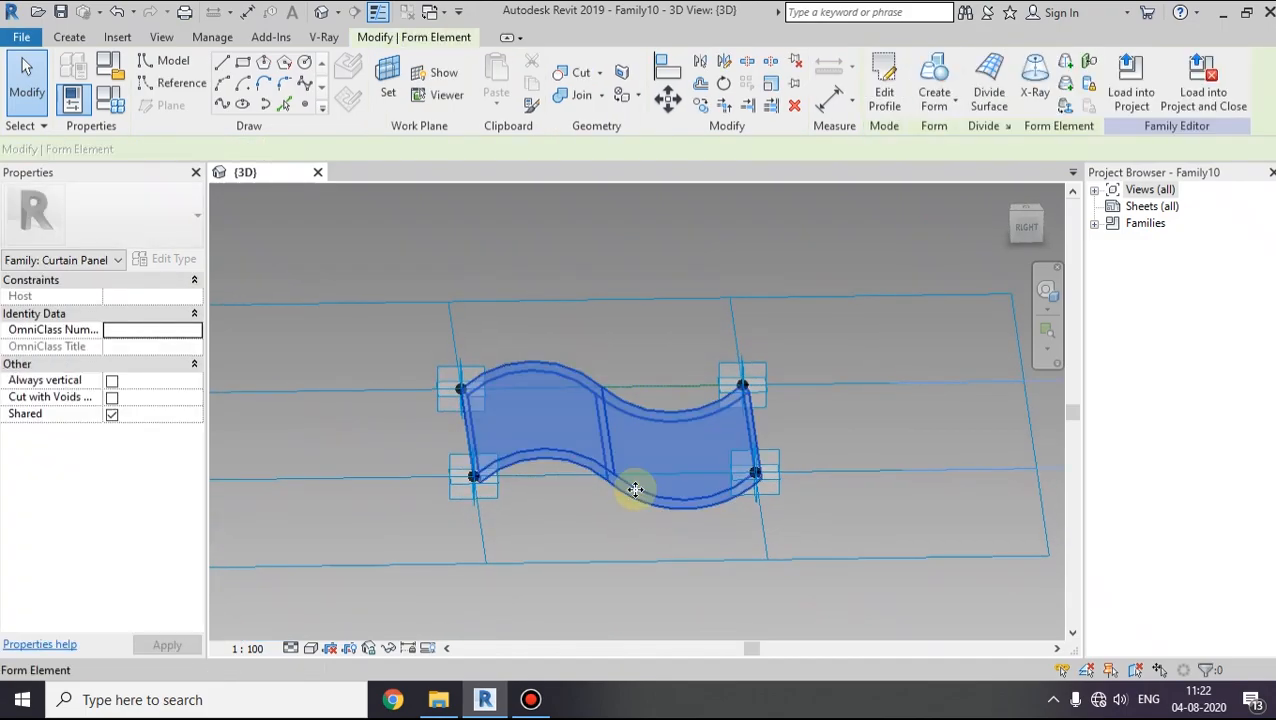
middle_drag(623, 512, 668, 539)
click(189, 355)
click(187, 349)
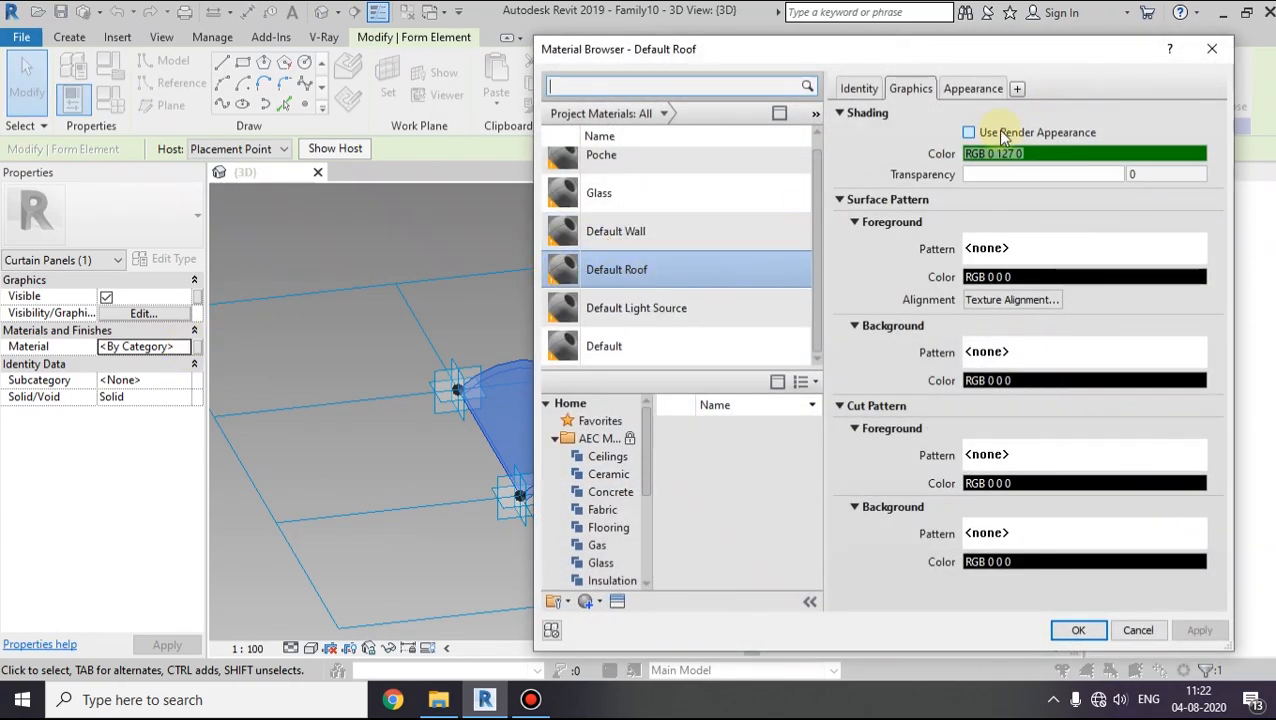
click(997, 132)
Step: Set the generic appearance color of Default Roof to dark orange, RGB 159 52 0
click(968, 89)
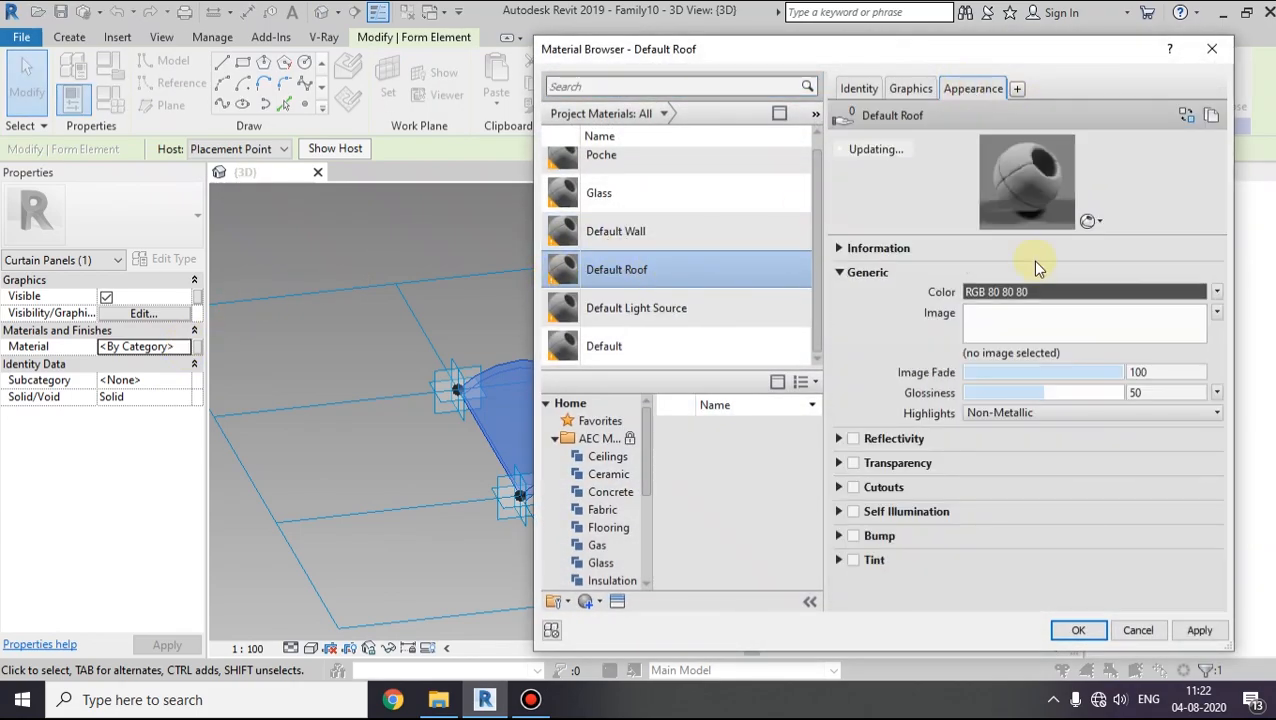
click(1017, 288)
click(712, 258)
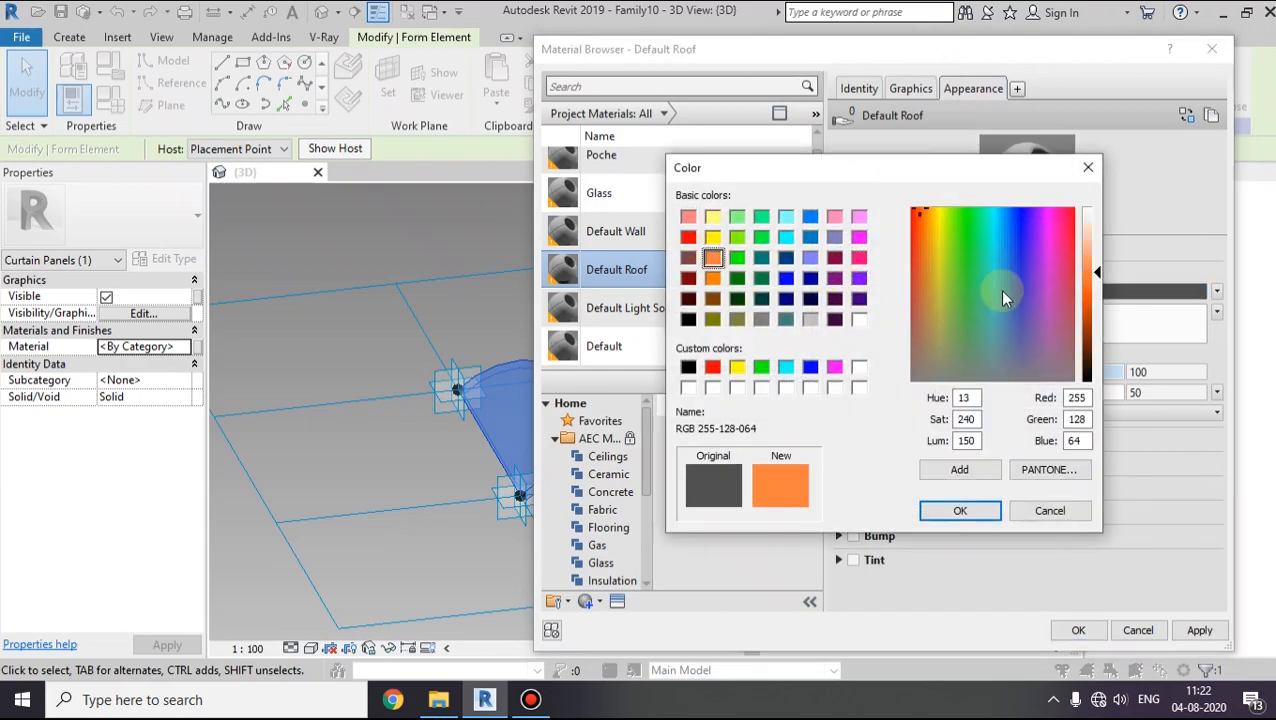
drag(1095, 274, 1095, 328)
click(970, 505)
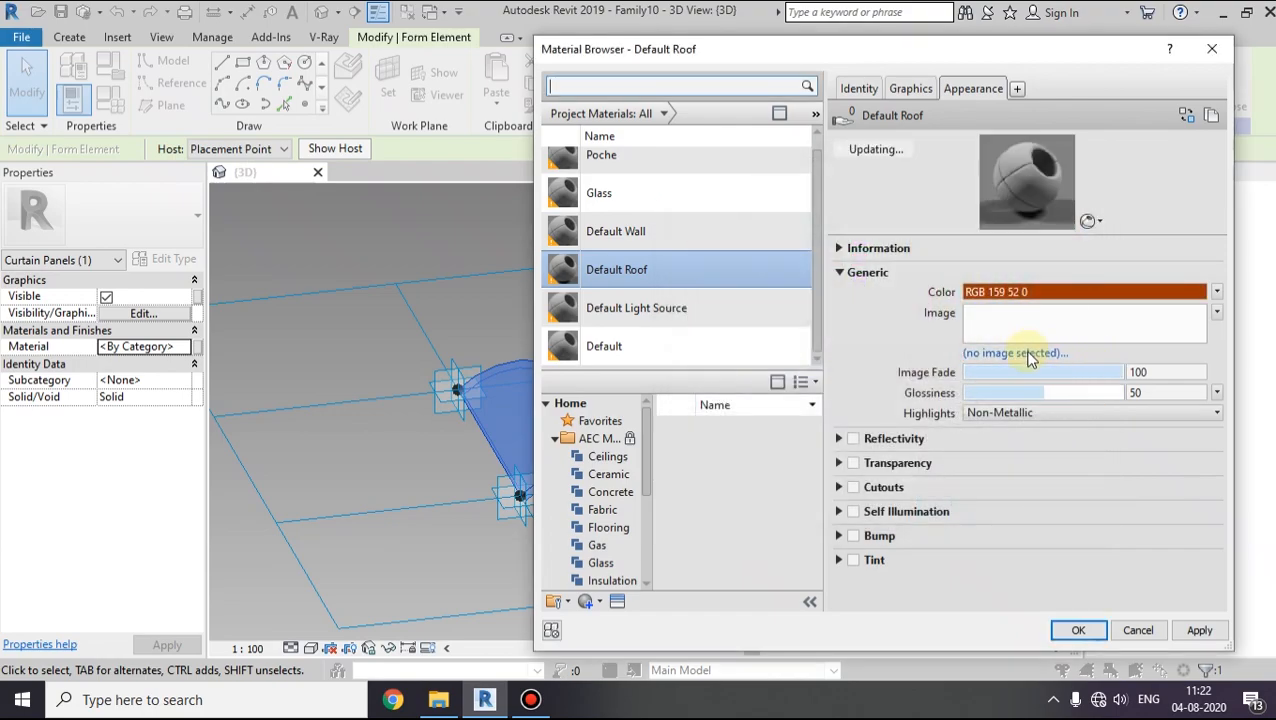
Step: Assign LGTGRAY2.JPG from the Wall paint folder as the material's appearance image
click(1026, 352)
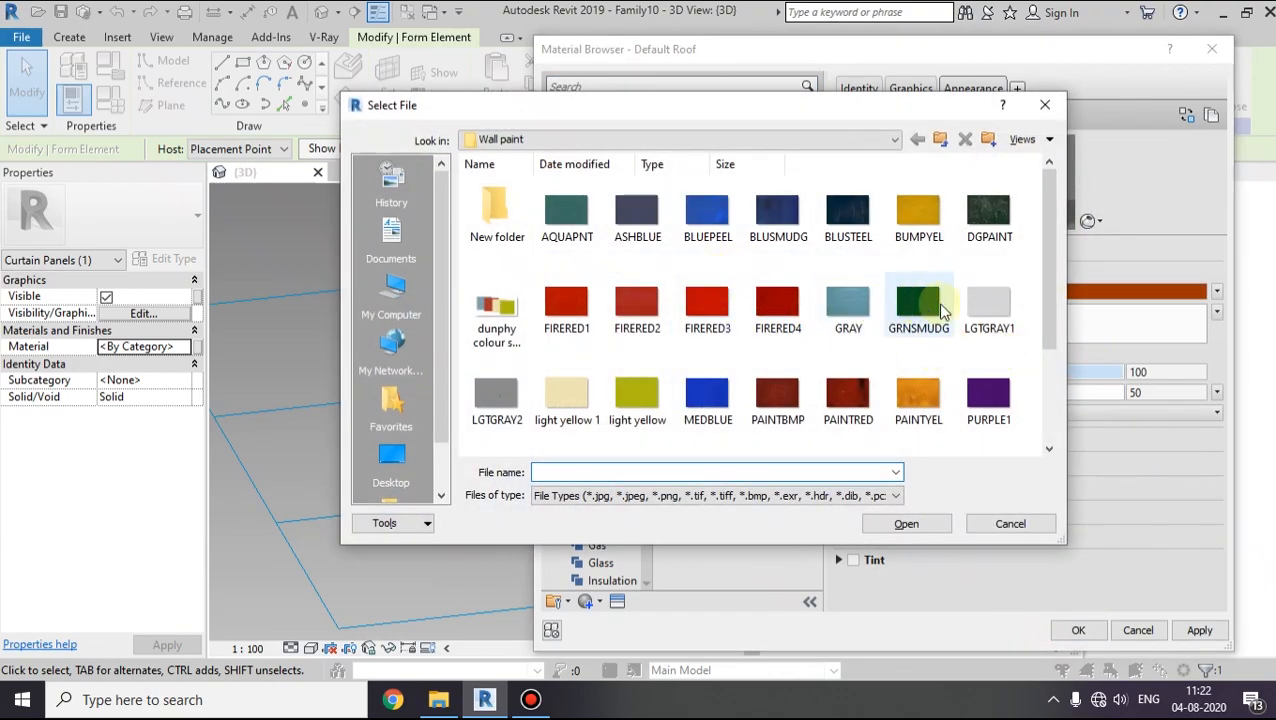
click(851, 312)
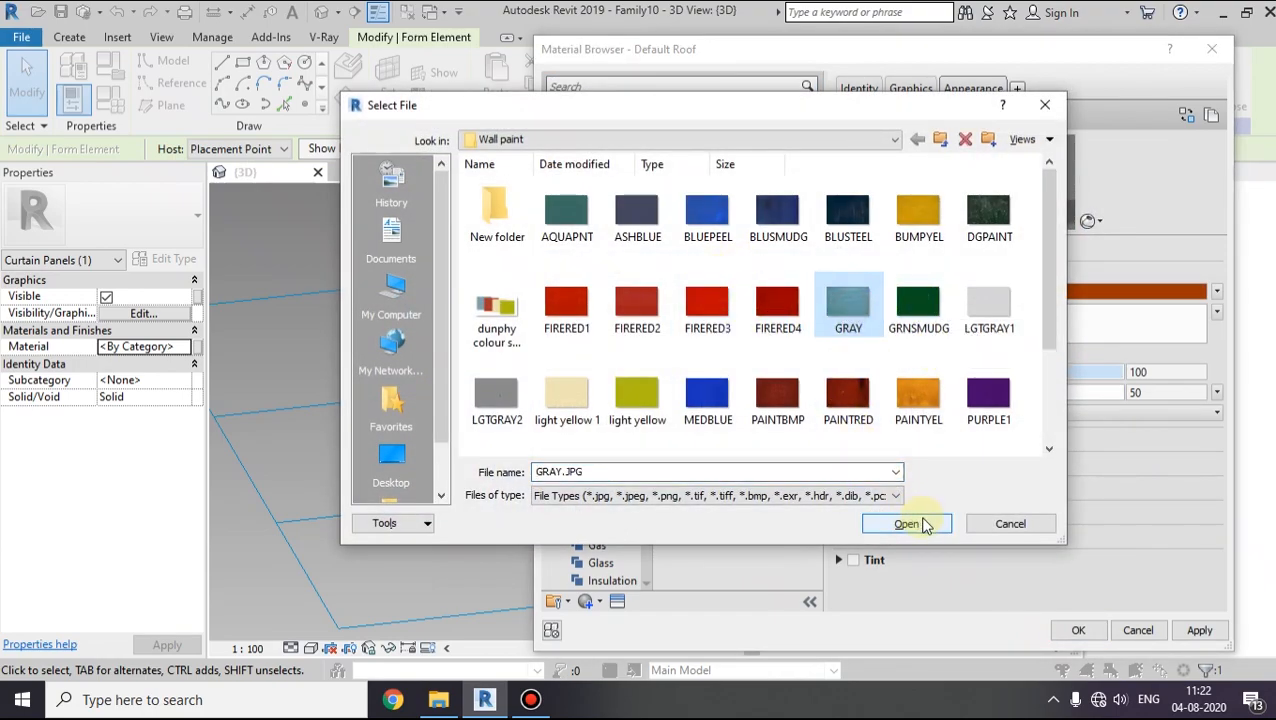
click(496, 398)
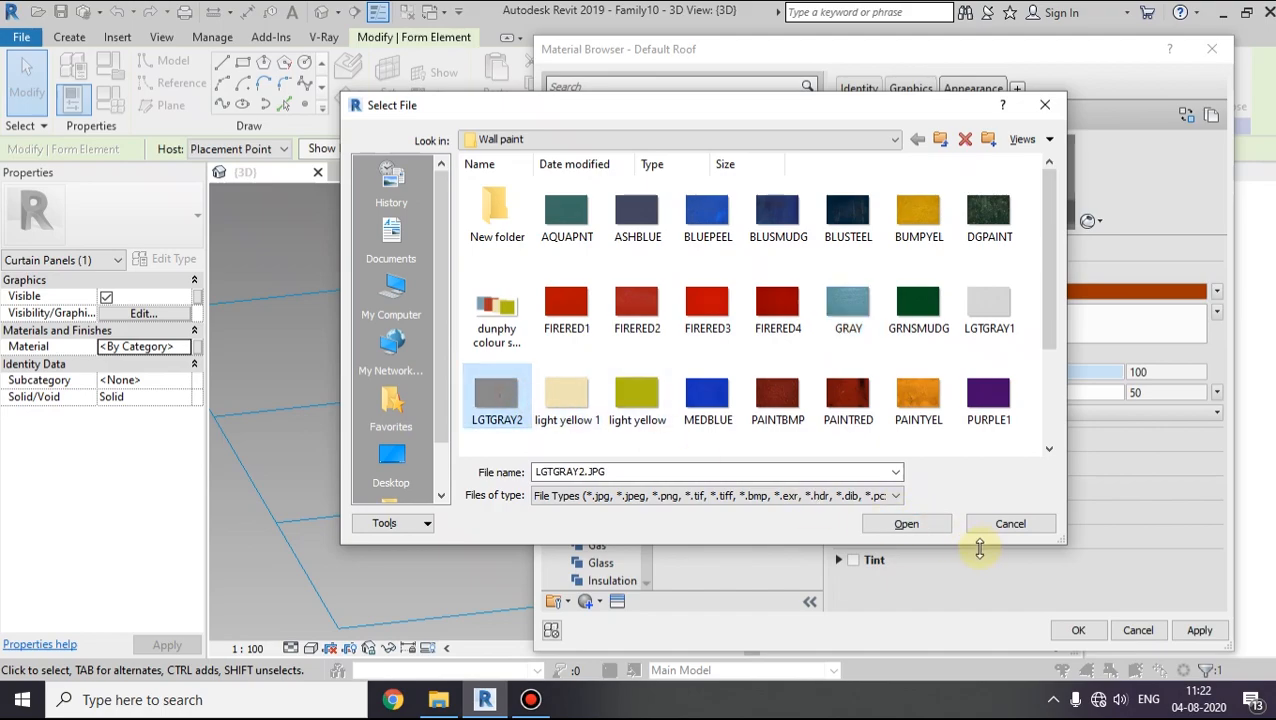
click(906, 524)
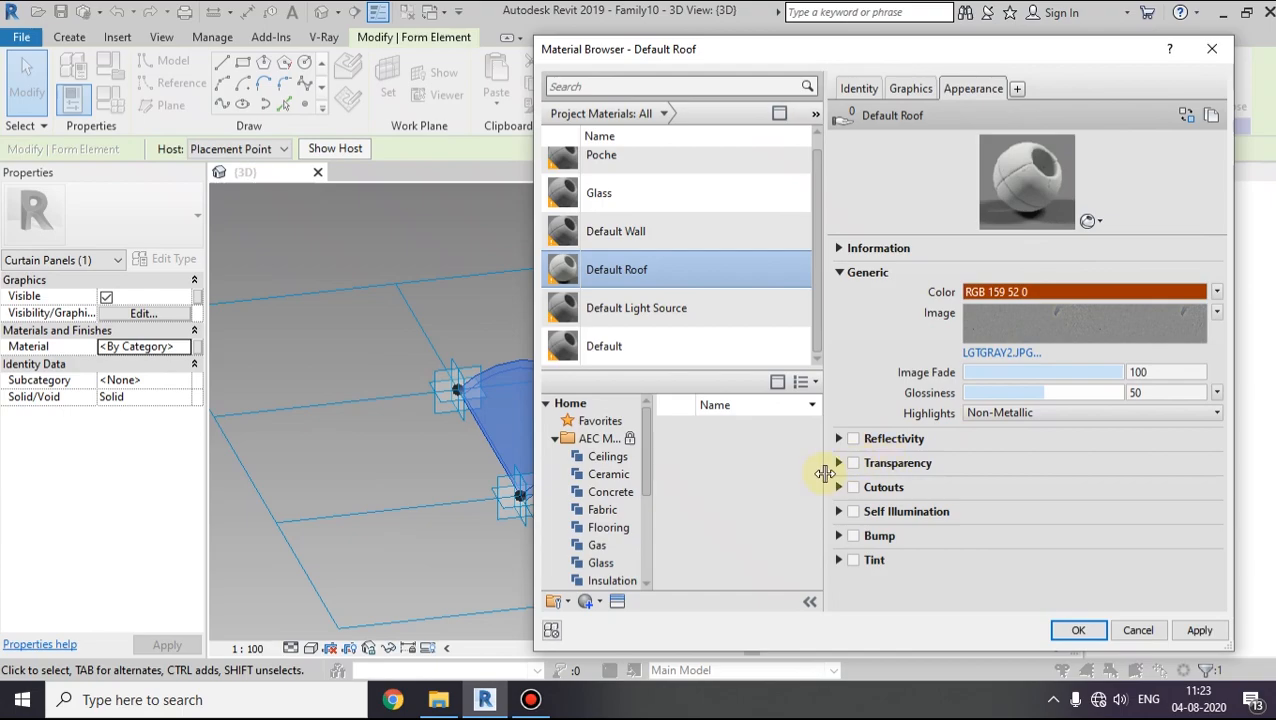
Step: Enable Tint for the material and set the tint color to orange, RGB 202 101 0
click(839, 560)
click(854, 561)
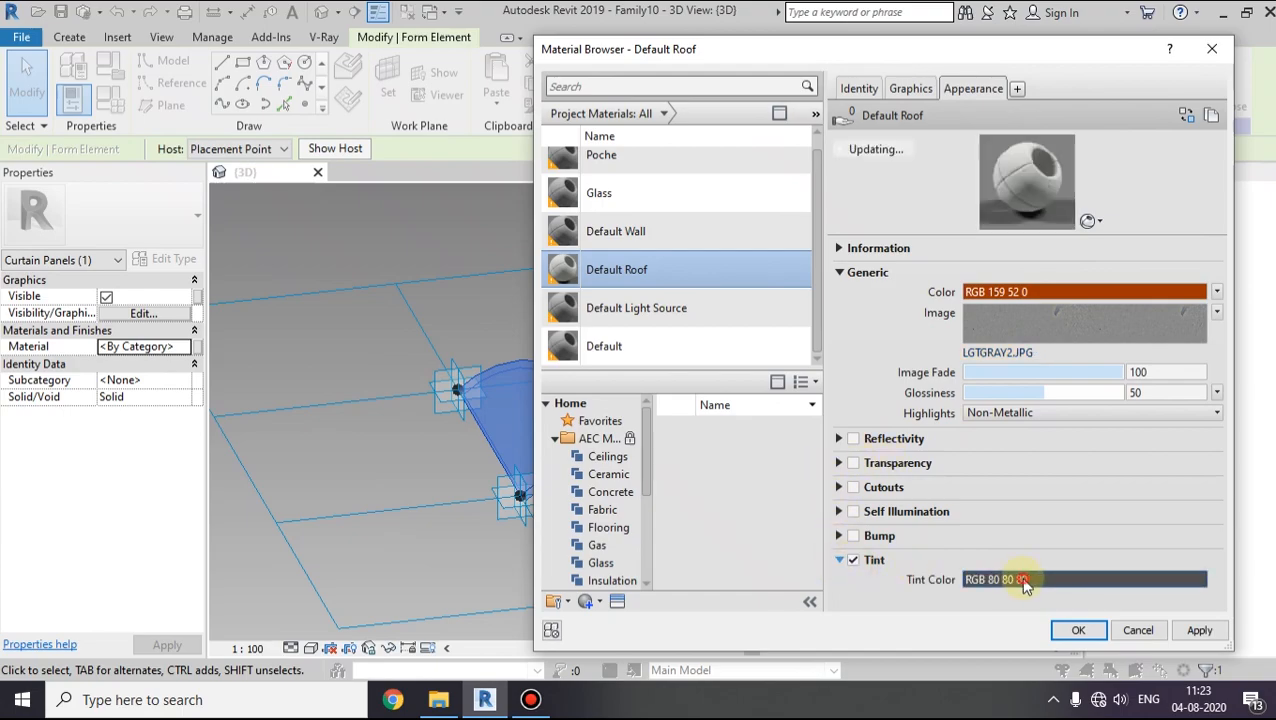
click(1025, 580)
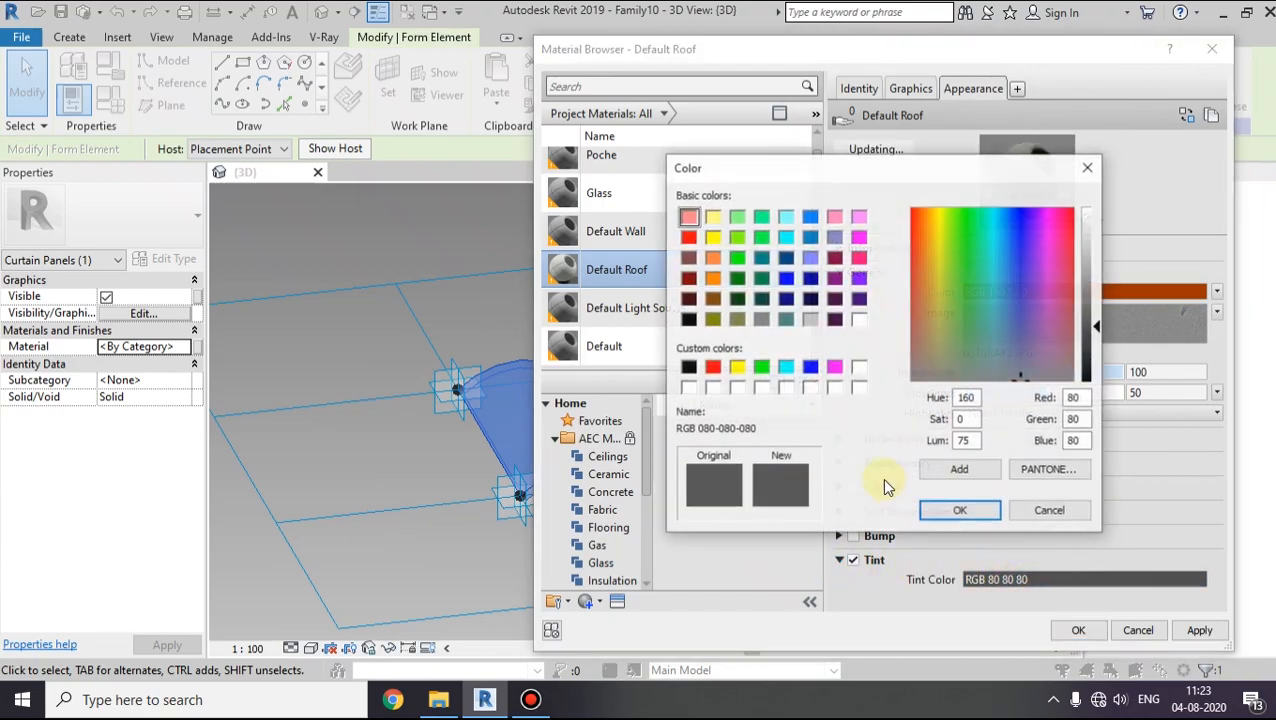
click(712, 278)
click(1092, 309)
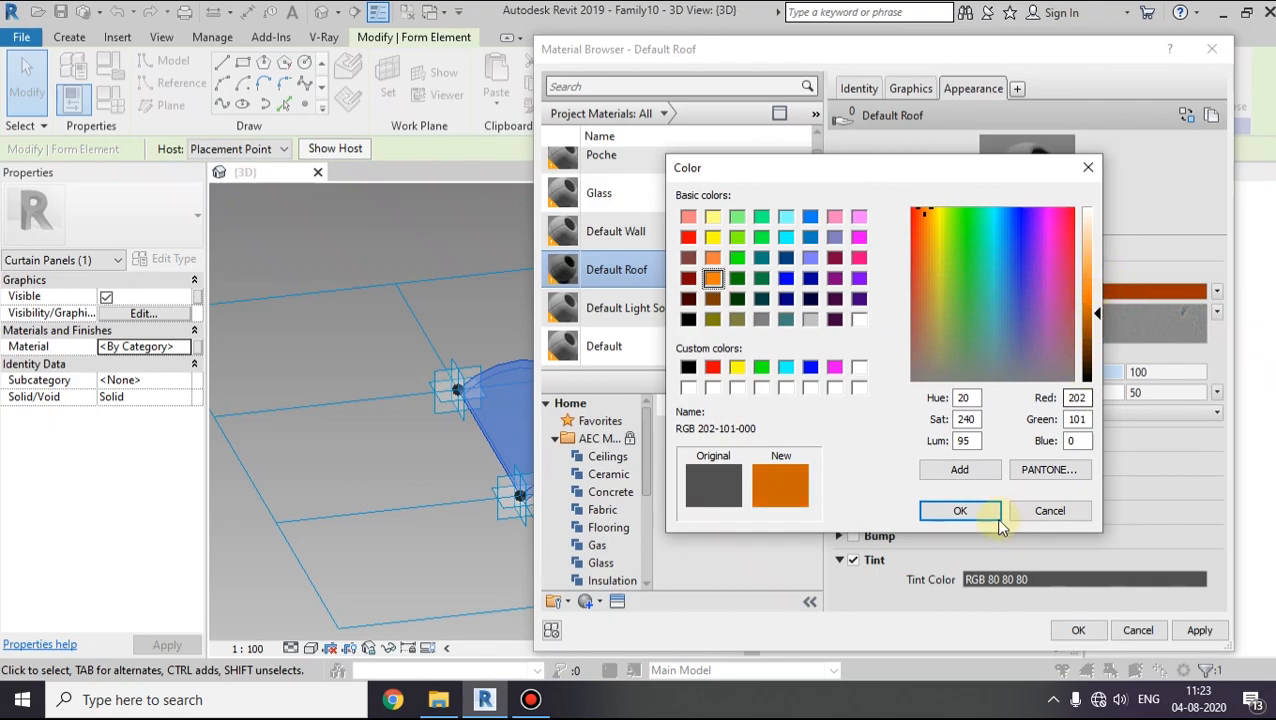
click(962, 510)
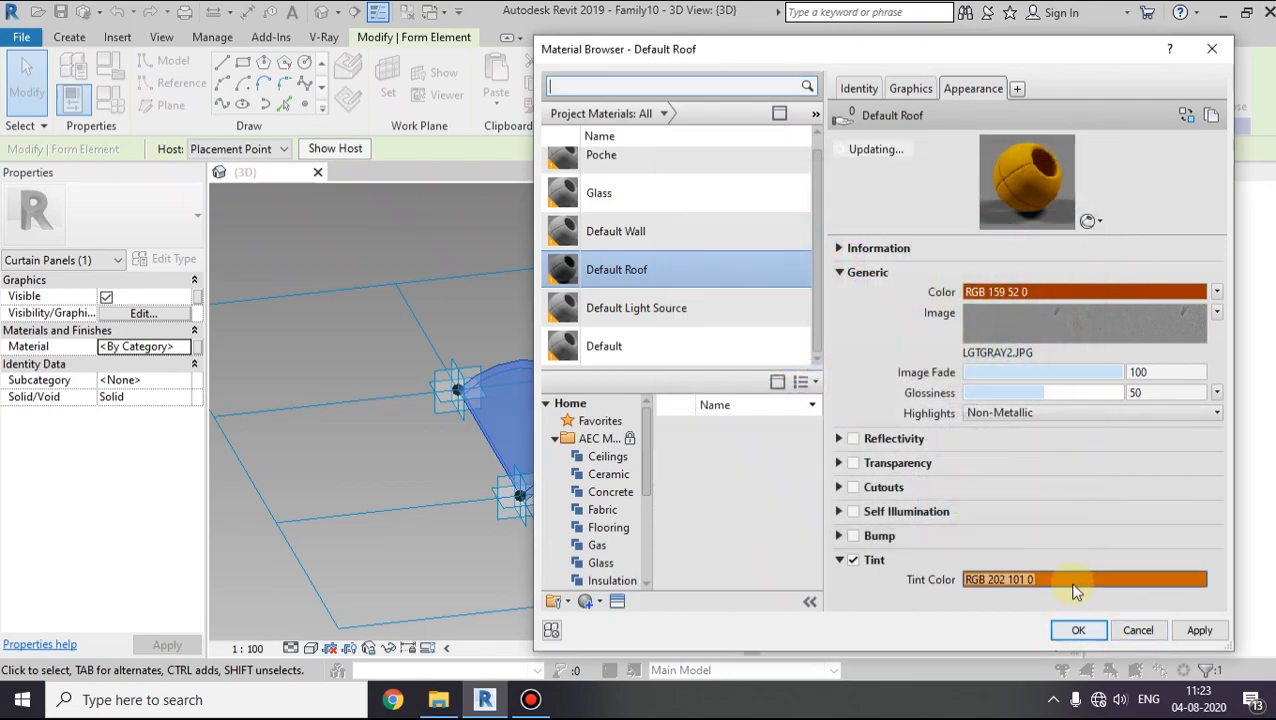
Step: Change the tint color to RGB 159 52 0 and apply the Default Roof material to the form
click(1072, 581)
mouse_move(1097, 314)
mouse_down()
mouse_move(1097, 330)
mouse_move(1096, 295)
mouse_move(1097, 311)
mouse_up()
click(713, 258)
click(1097, 330)
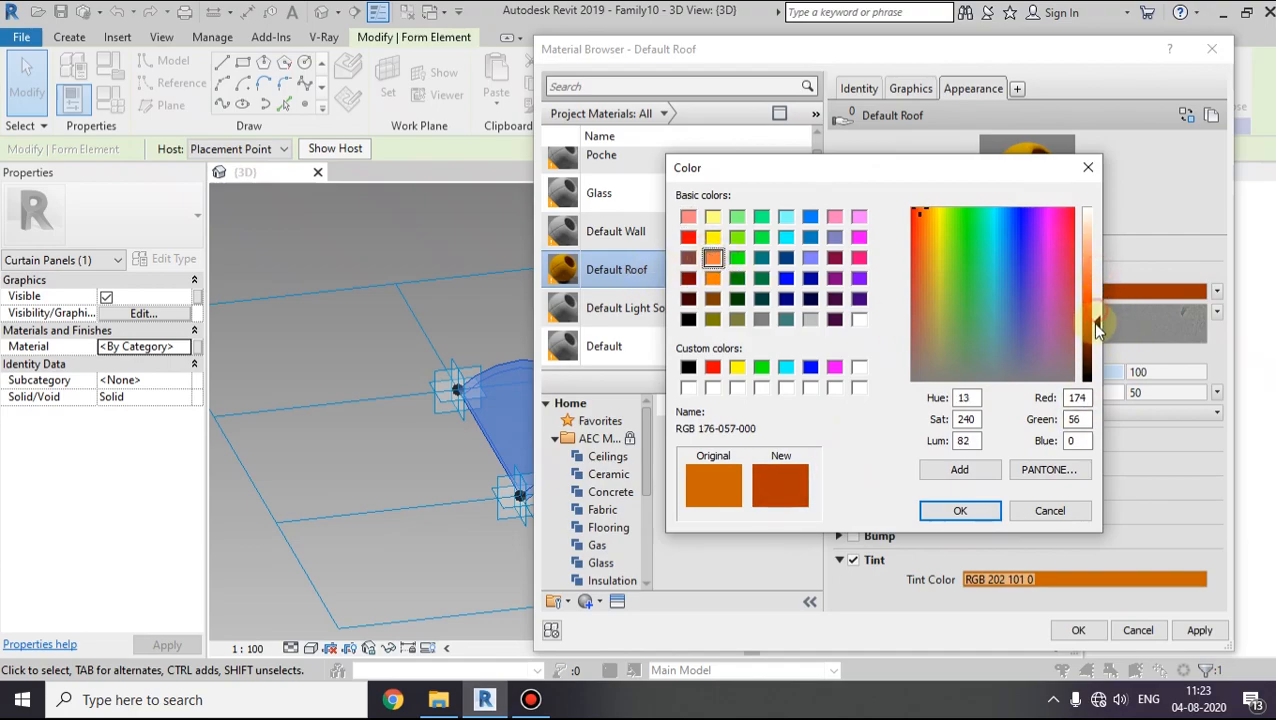
click(960, 510)
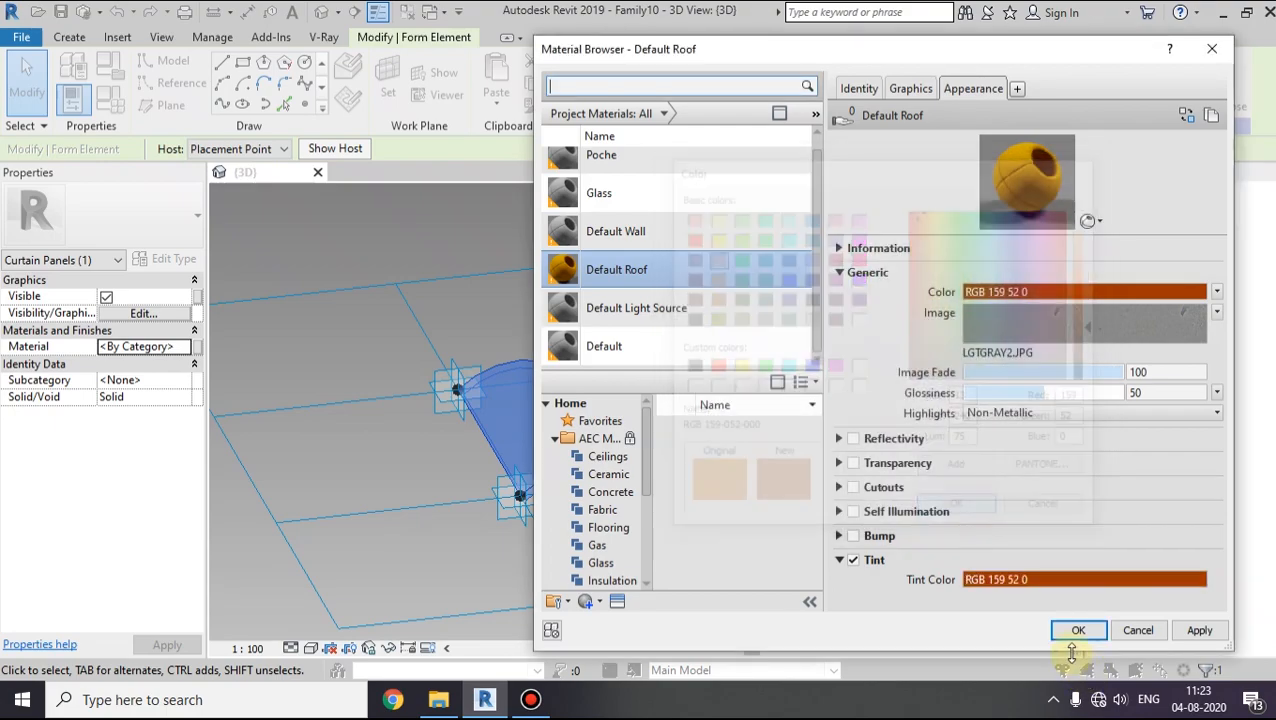
click(1078, 631)
Step: Deselect the form and switch the 3D view's visual style to Realistic
click(692, 546)
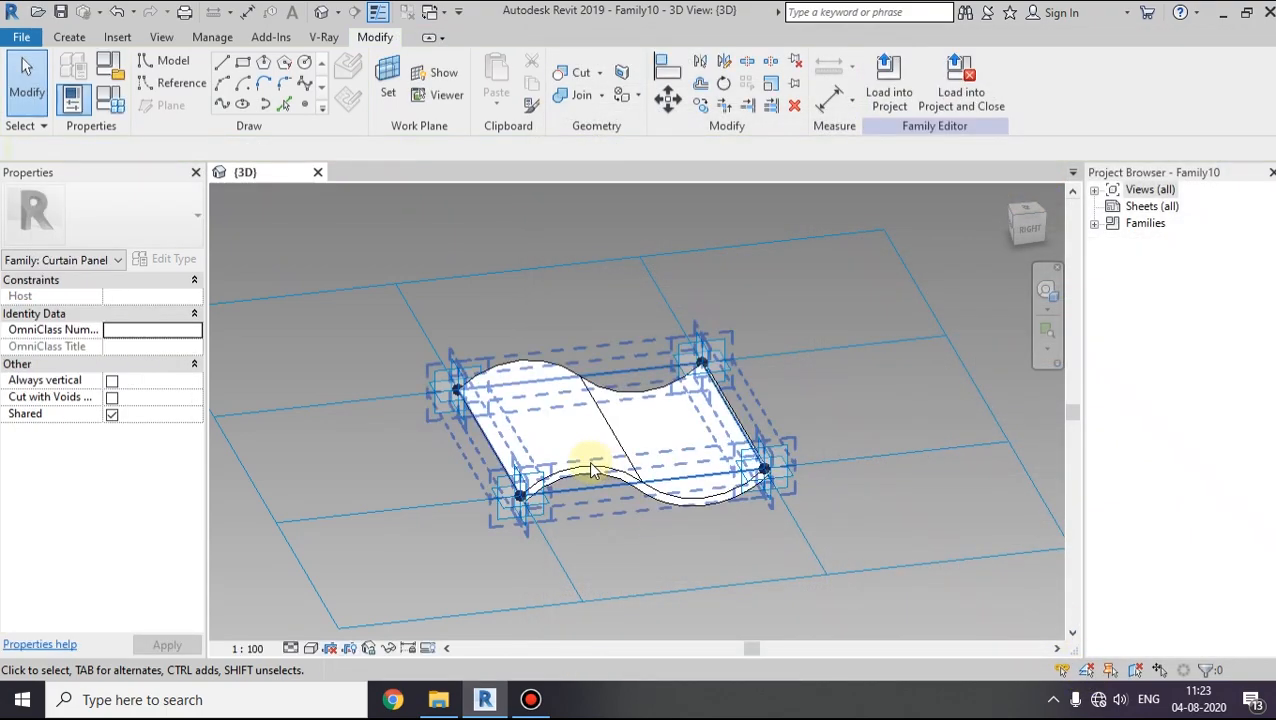
click(311, 648)
click(336, 618)
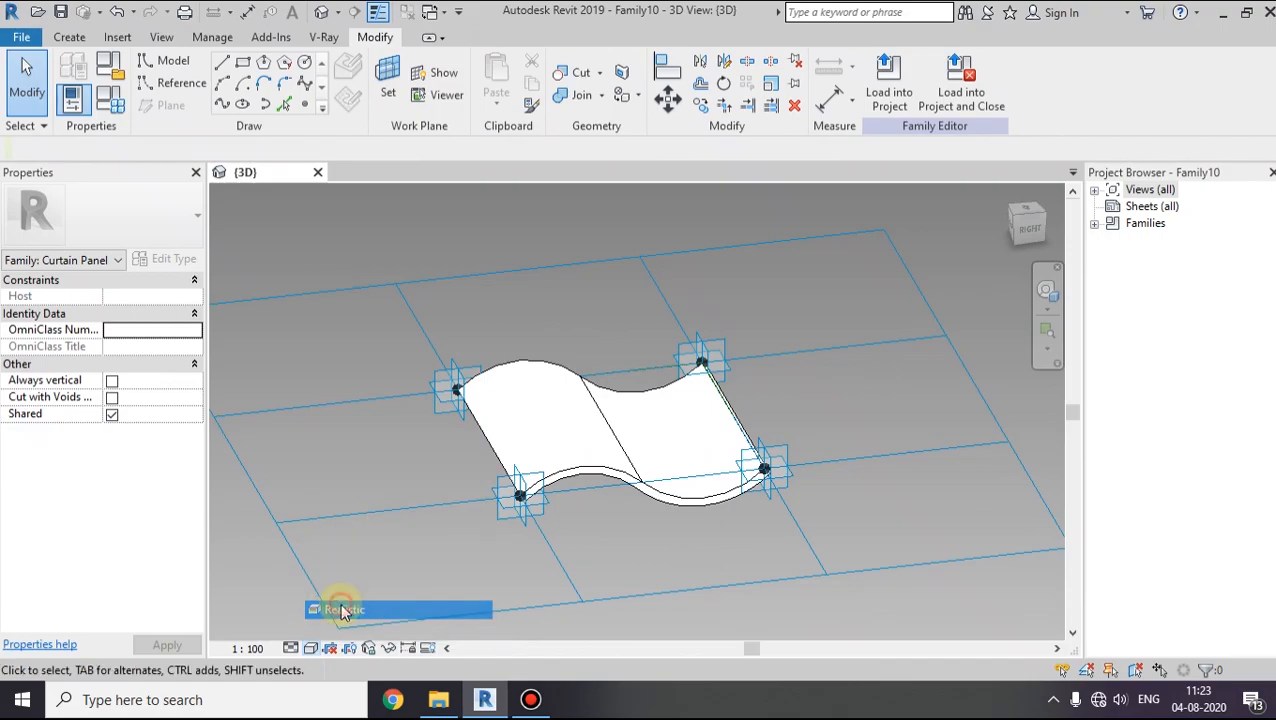
Step: Examine the tile's orange textured surface and curved edges from several angles
mouse_move(661, 507)
shift+middle_down()
mouse_move(692, 535)
mouse_move(786, 567)
mouse_move(660, 484)
shift+middle_up()
scroll(655, 470, up, 5)
shift+middle_drag(809, 484, 719, 518)
scroll(760, 525, down, 5)
shift+middle_drag(798, 530, 657, 512)
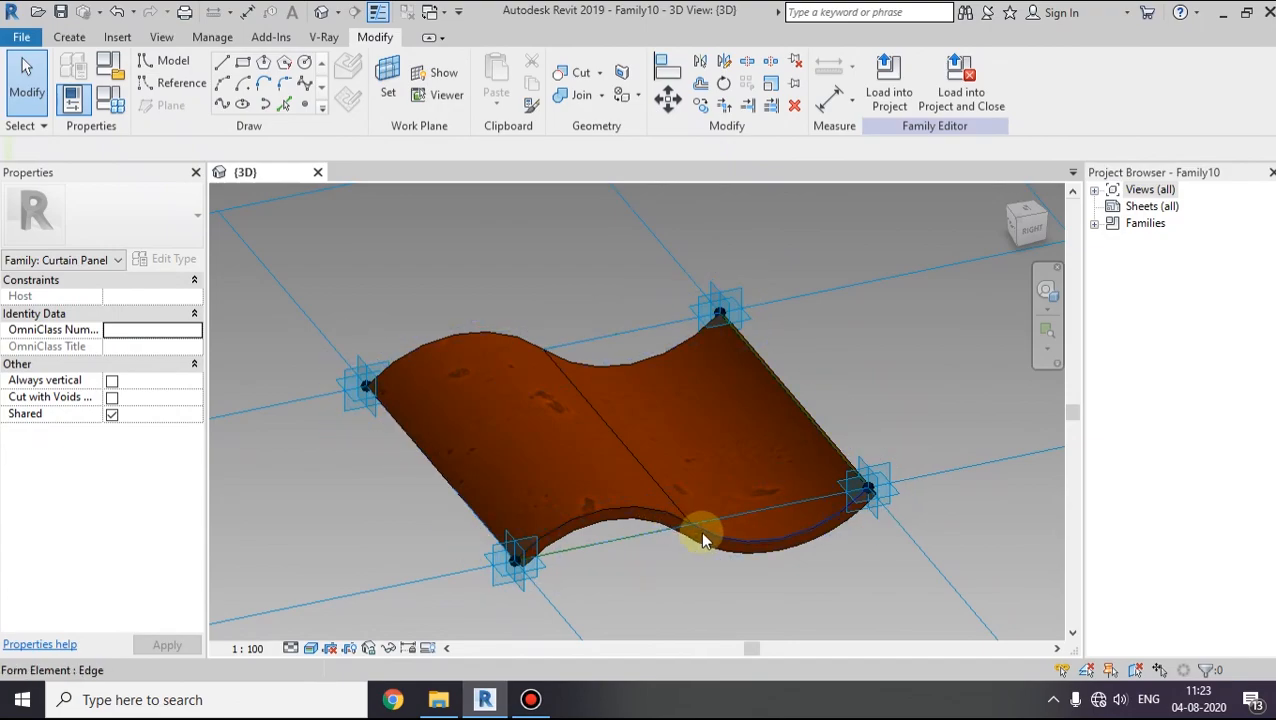
middle_drag(745, 585, 729, 562)
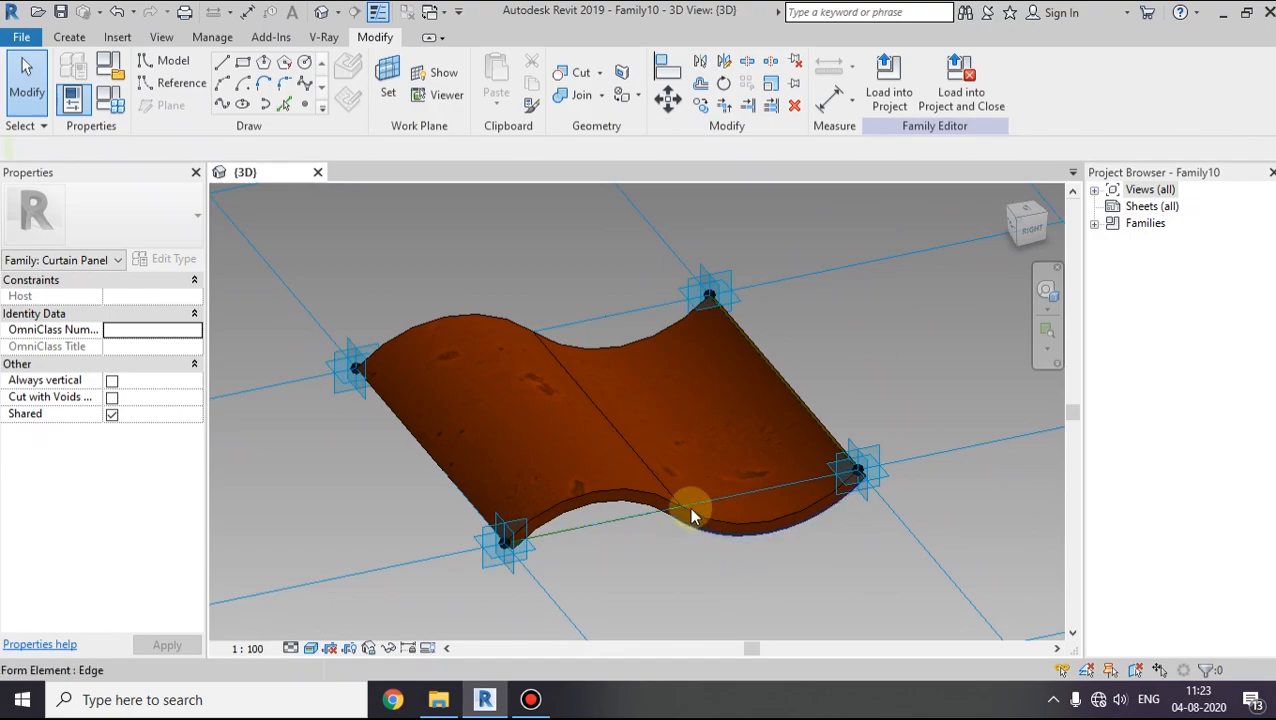
key(Tab)
shift+middle_drag(783, 590, 601, 436)
shift+middle_drag(676, 497, 521, 475)
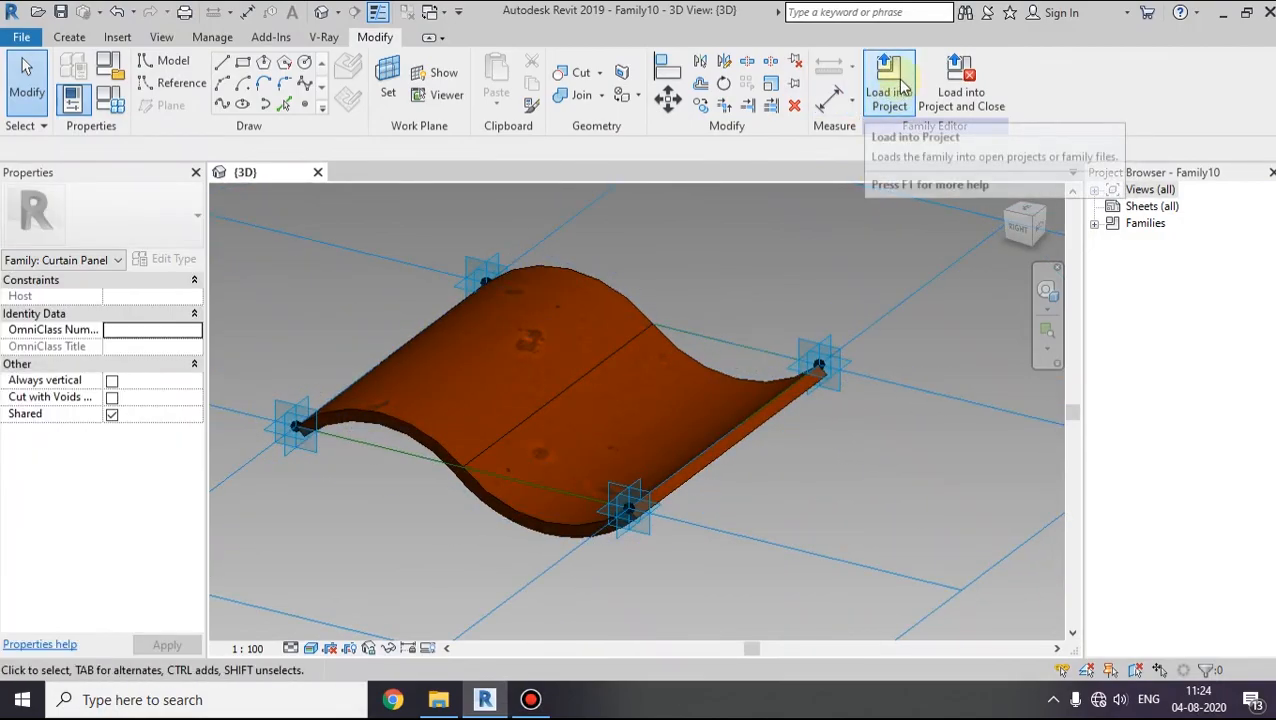
shift+middle_drag(544, 447, 490, 433)
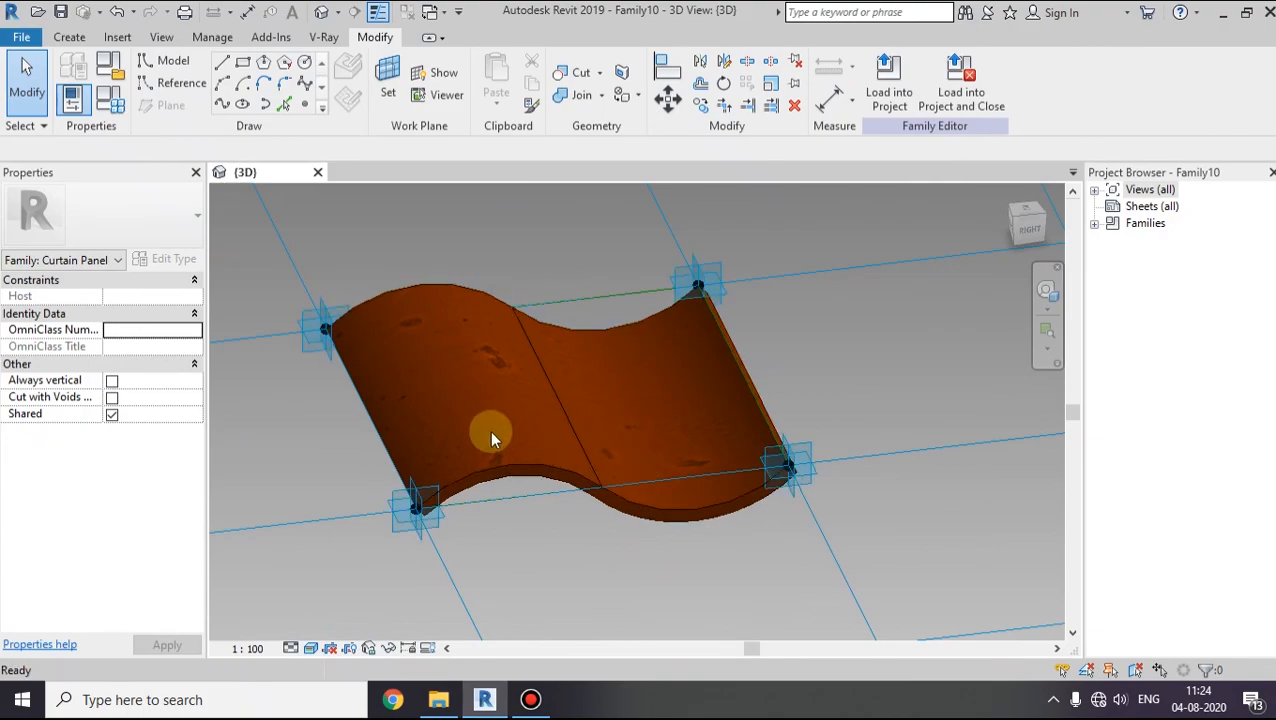
Step: Save the tile family to the Desktop as ROOF and close its 3D view
click(22, 37)
click(90, 211)
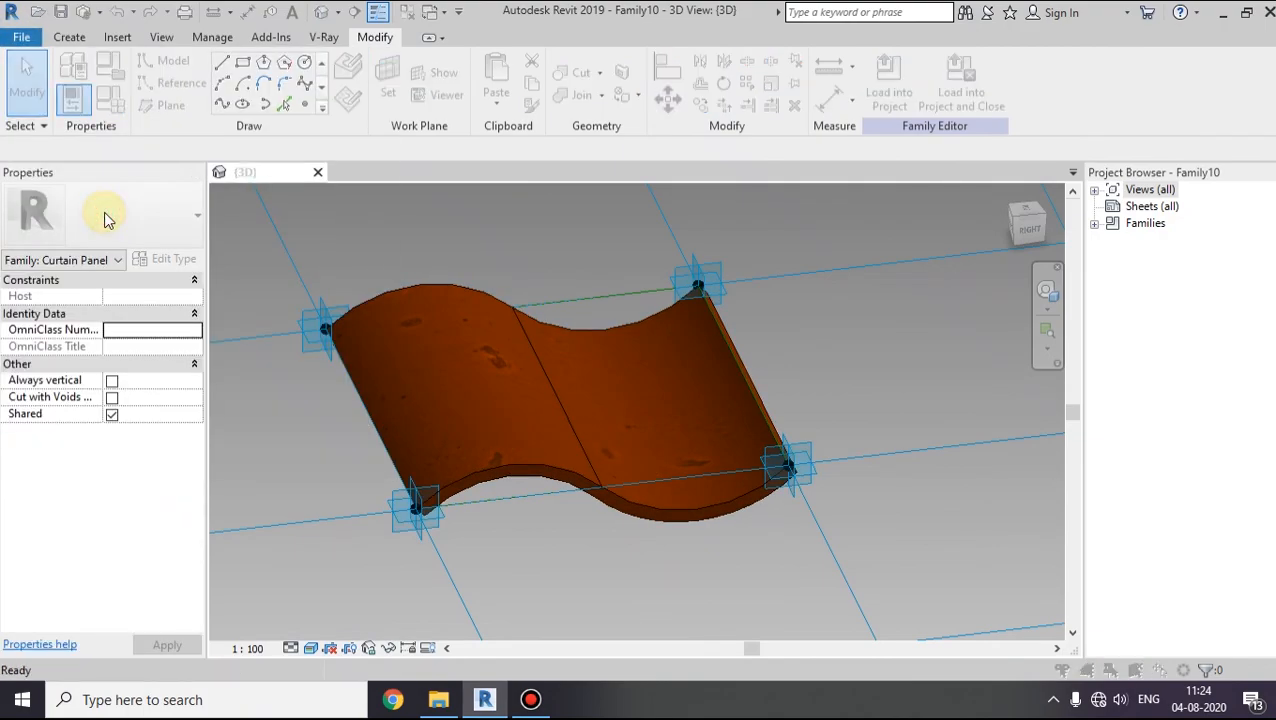
click(329, 478)
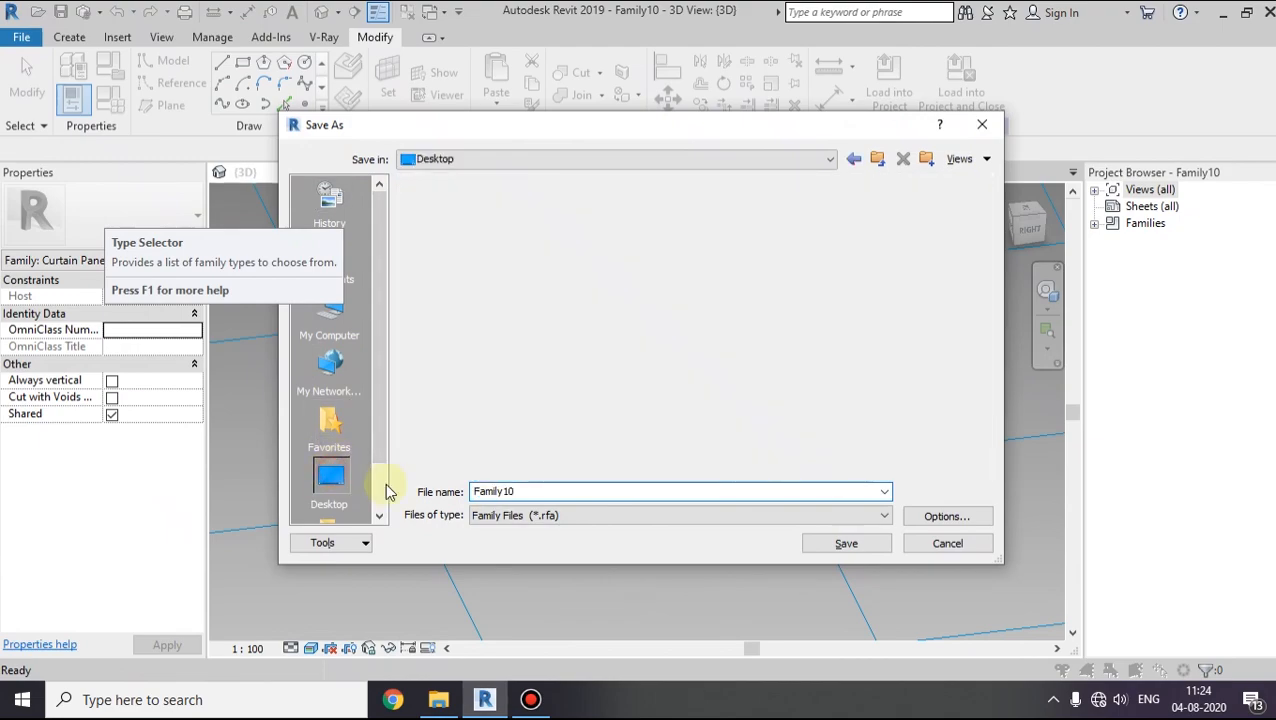
double_click(560, 491)
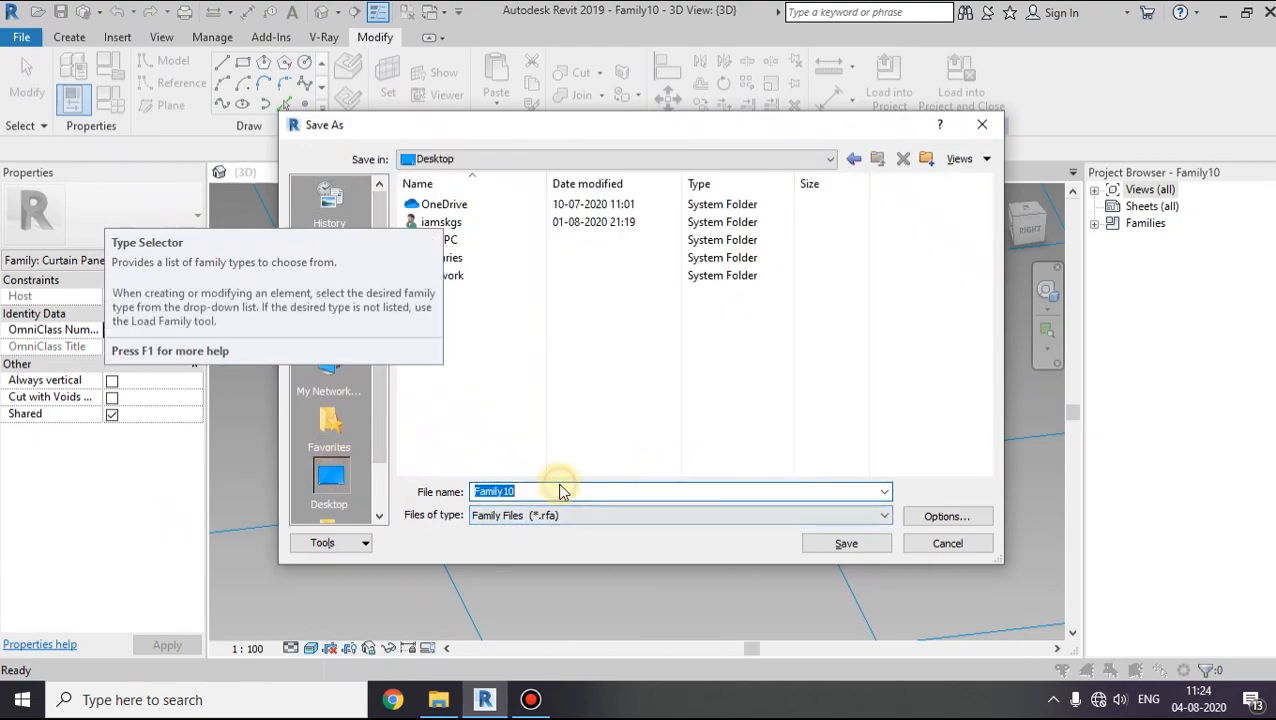
text(ROOF)
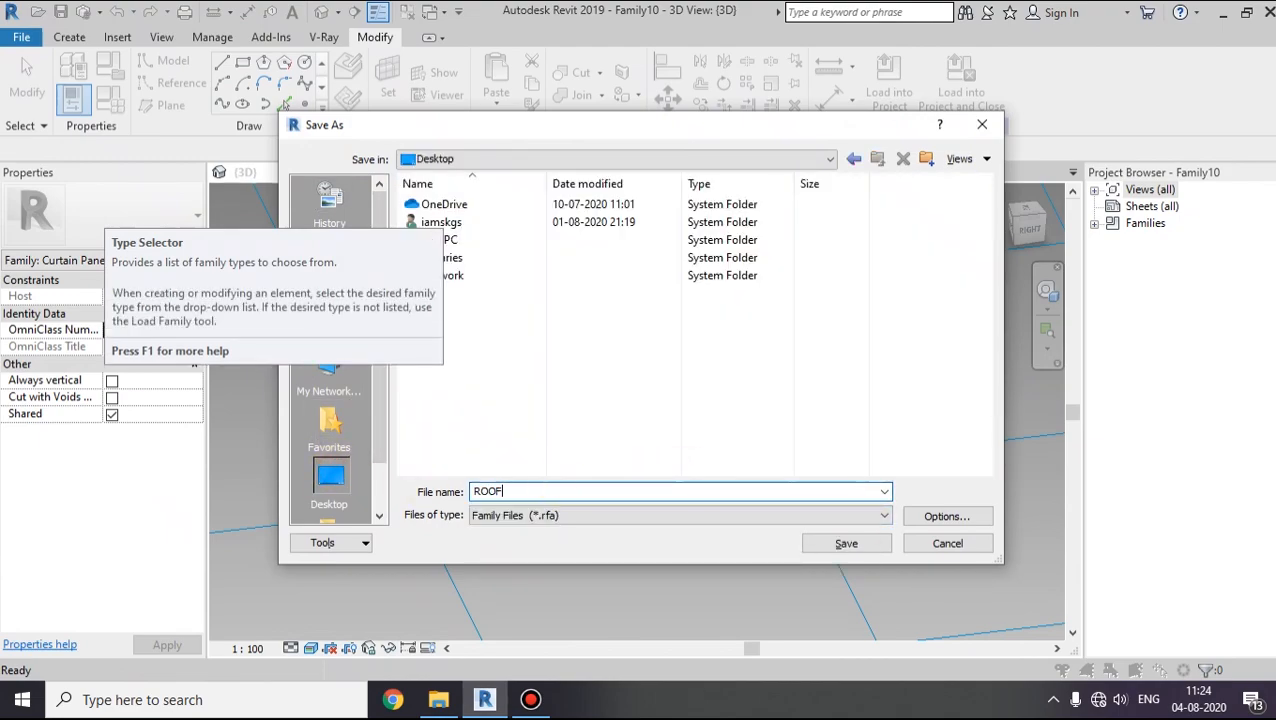
click(846, 545)
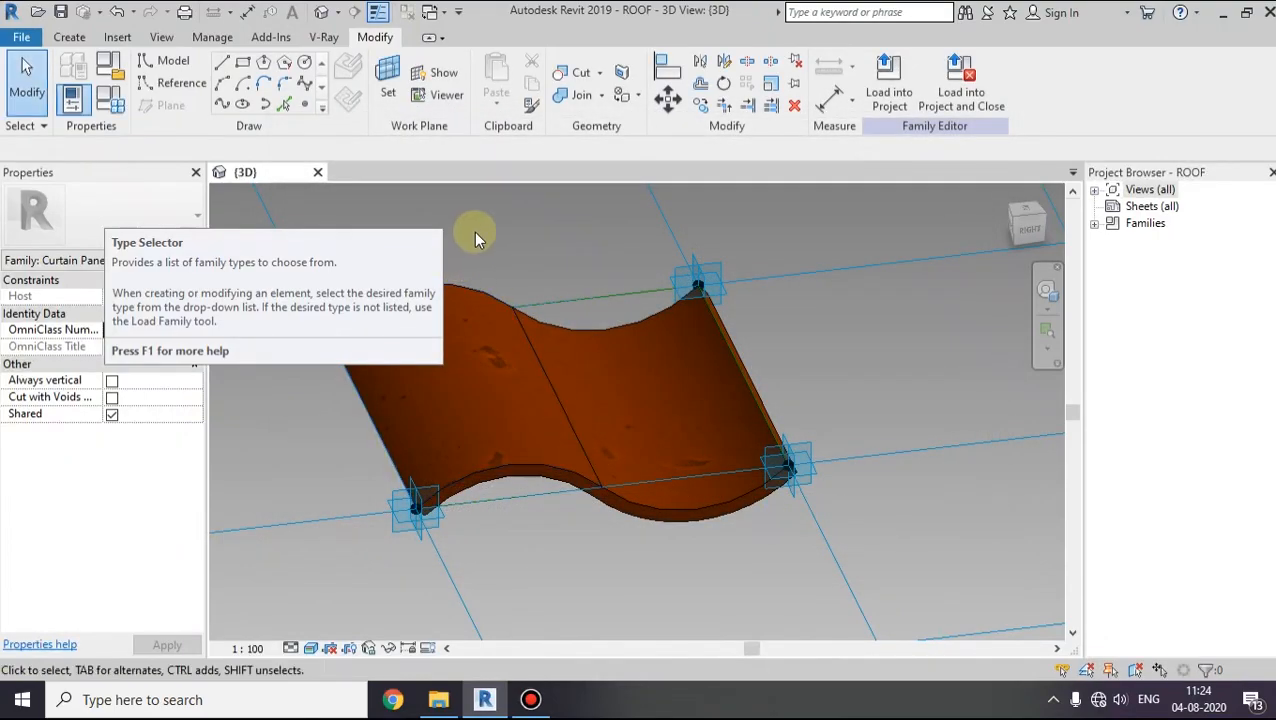
click(320, 174)
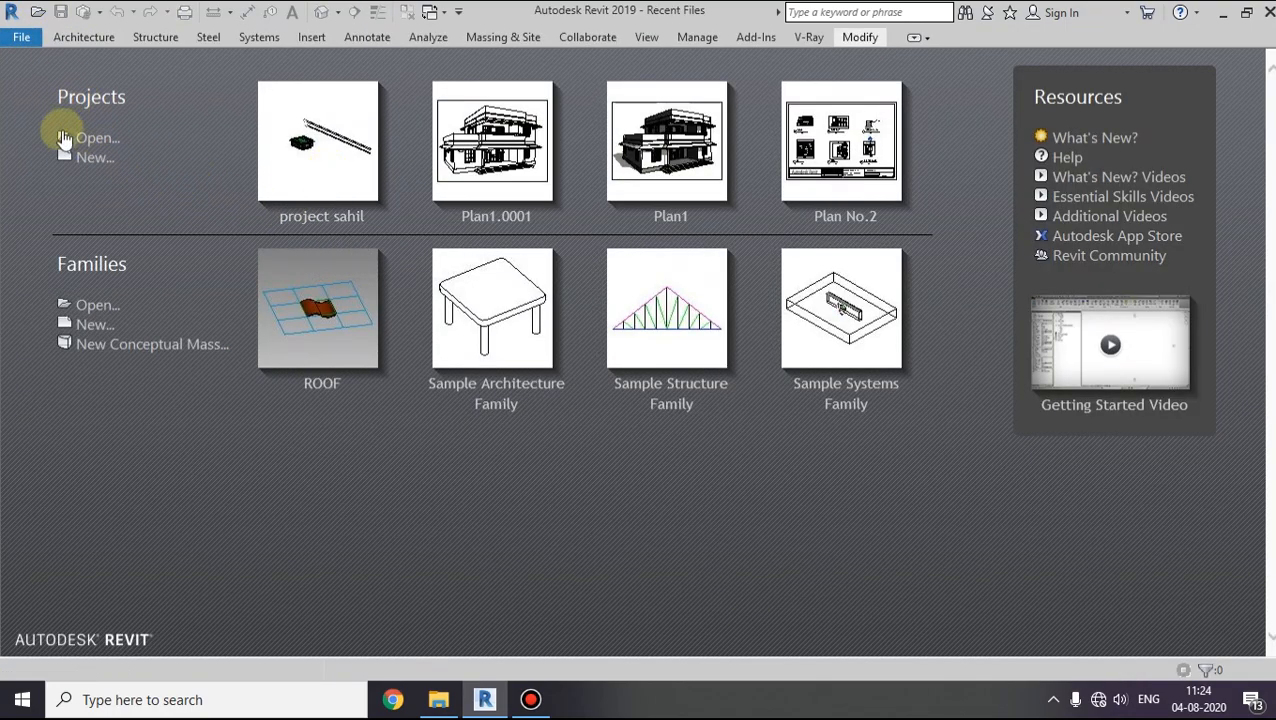
Step: Start a new project and browse to the SOFTZ folder on drive D: for a template file
click(89, 158)
click(515, 310)
click(731, 316)
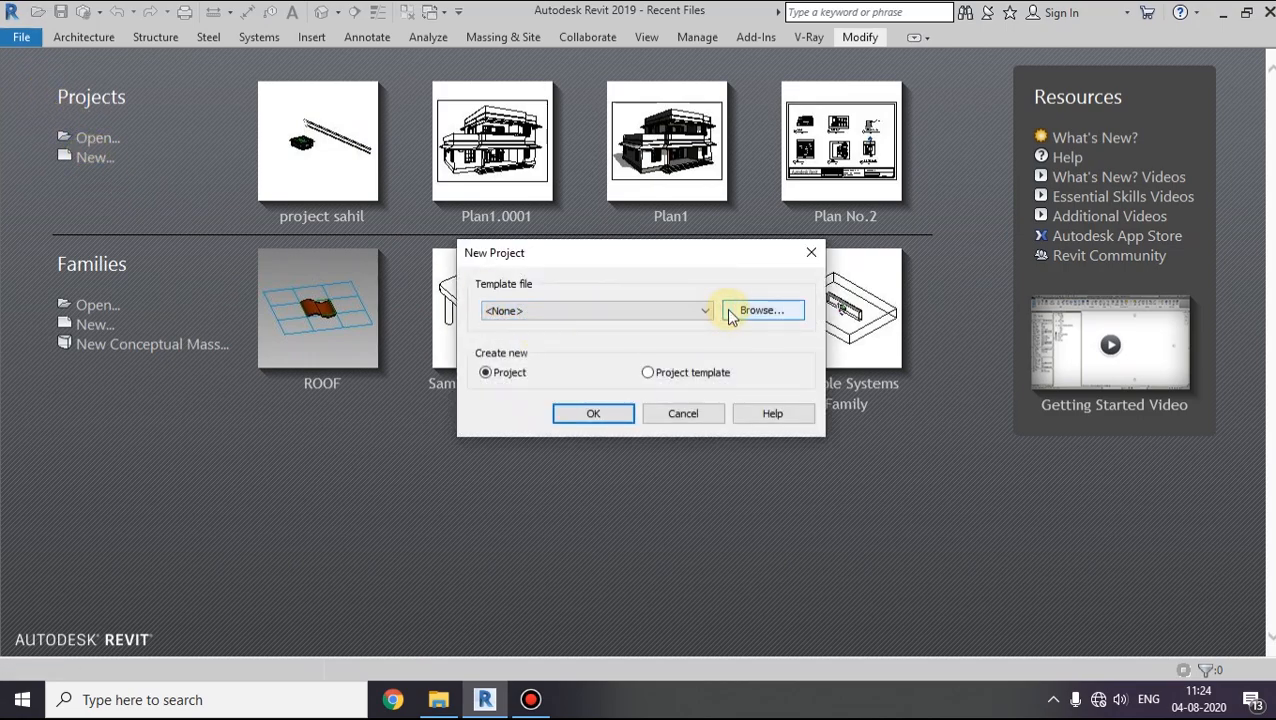
click(765, 310)
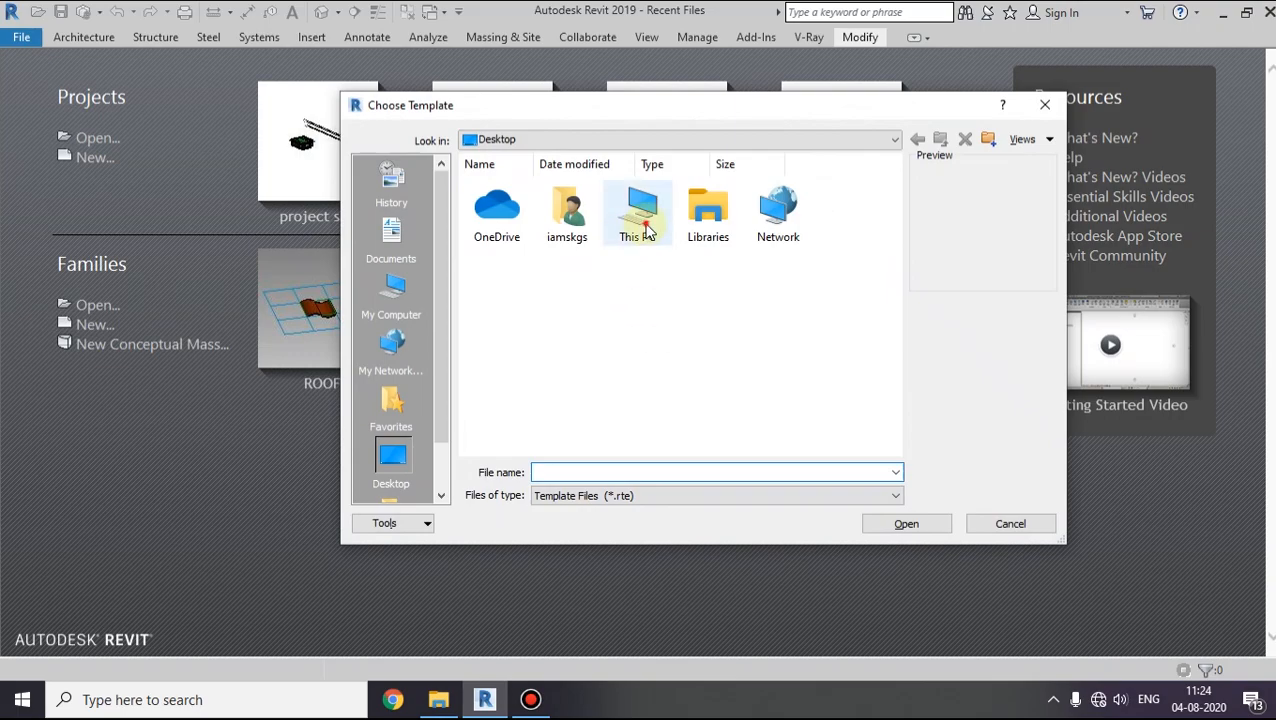
double_click(640, 220)
double_click(566, 412)
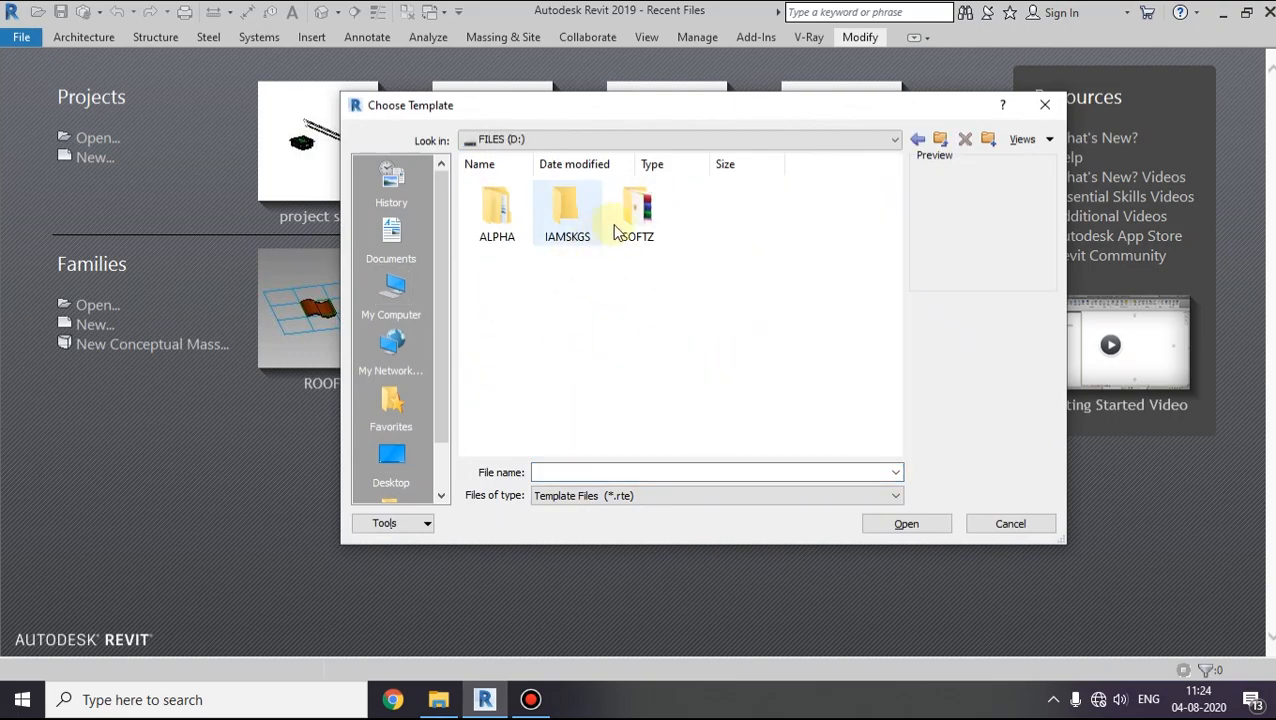
double_click(644, 214)
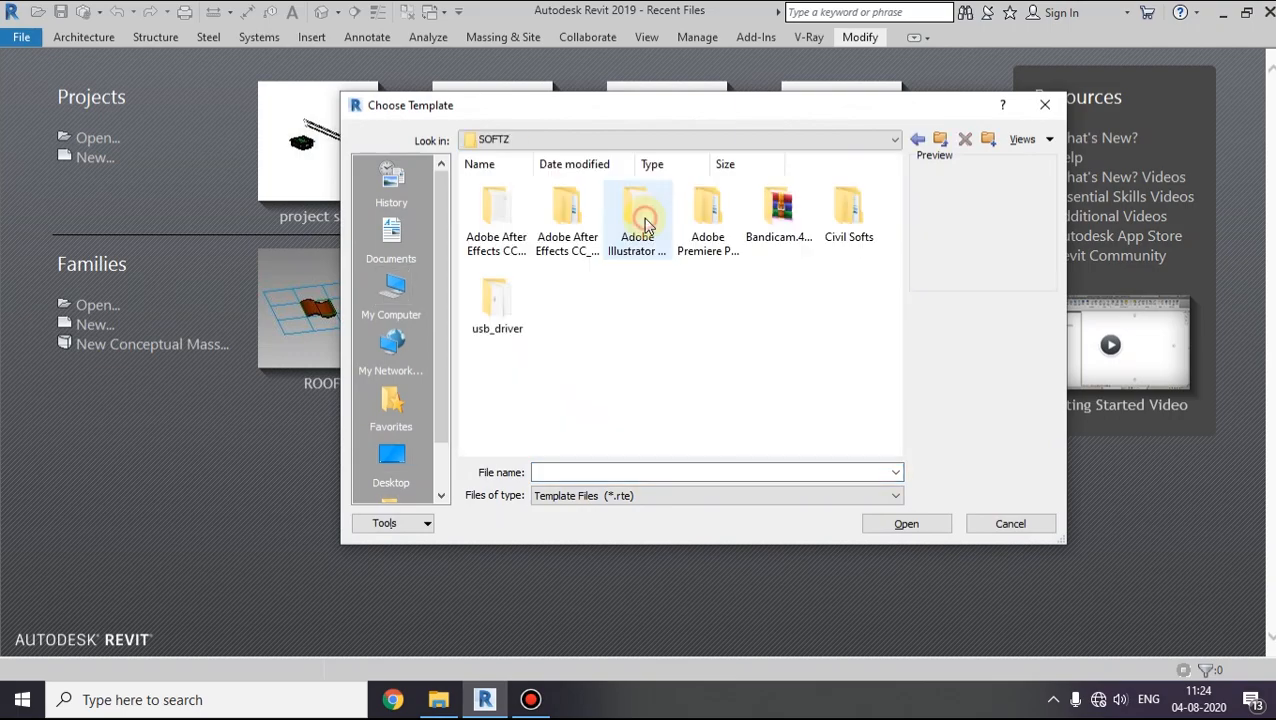
Step: Create the project from the DefaultMetric2019 template in the Metric Templates folder of the REVIT 2019 Families
double_click(843, 225)
double_click(497, 215)
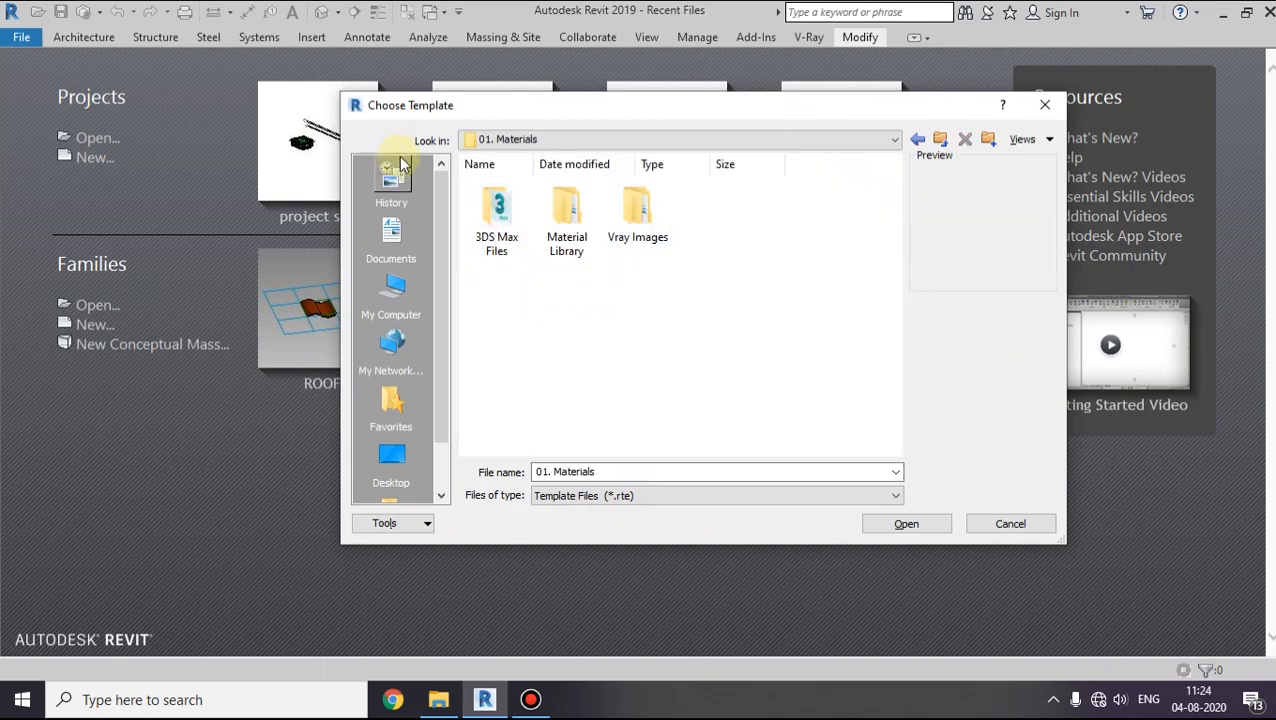
click(917, 140)
double_click(785, 220)
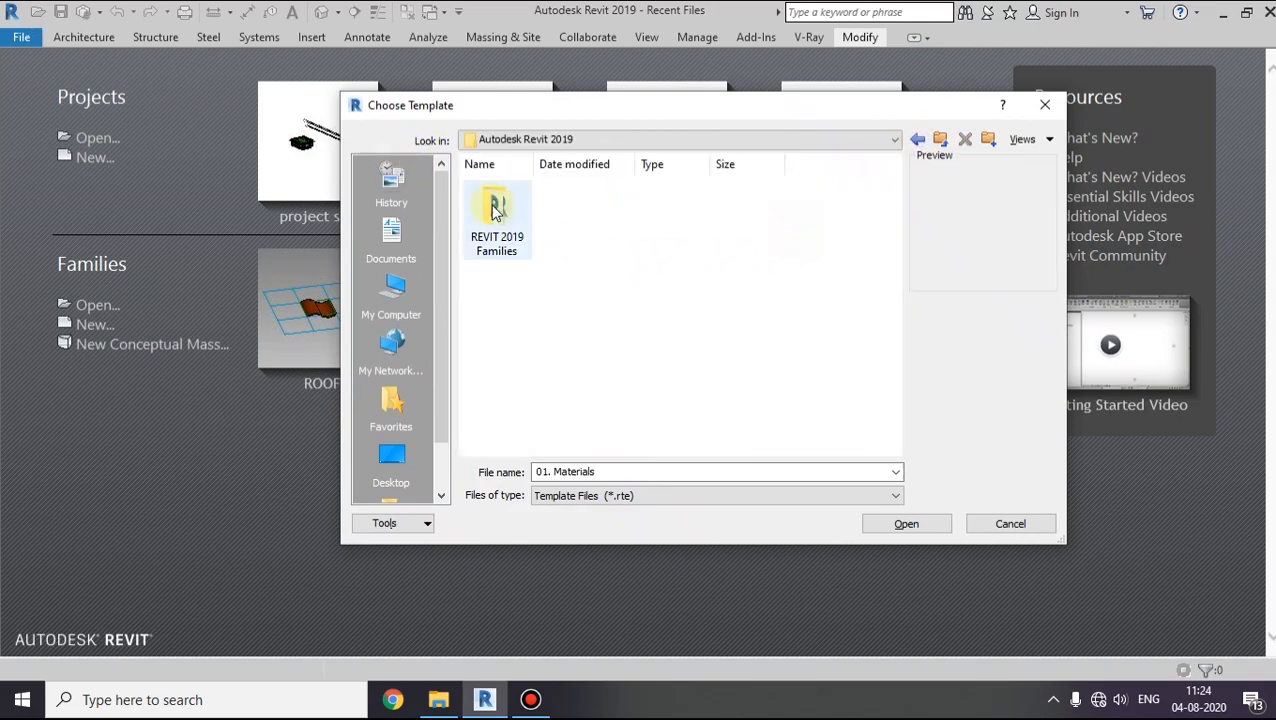
double_click(490, 215)
double_click(565, 215)
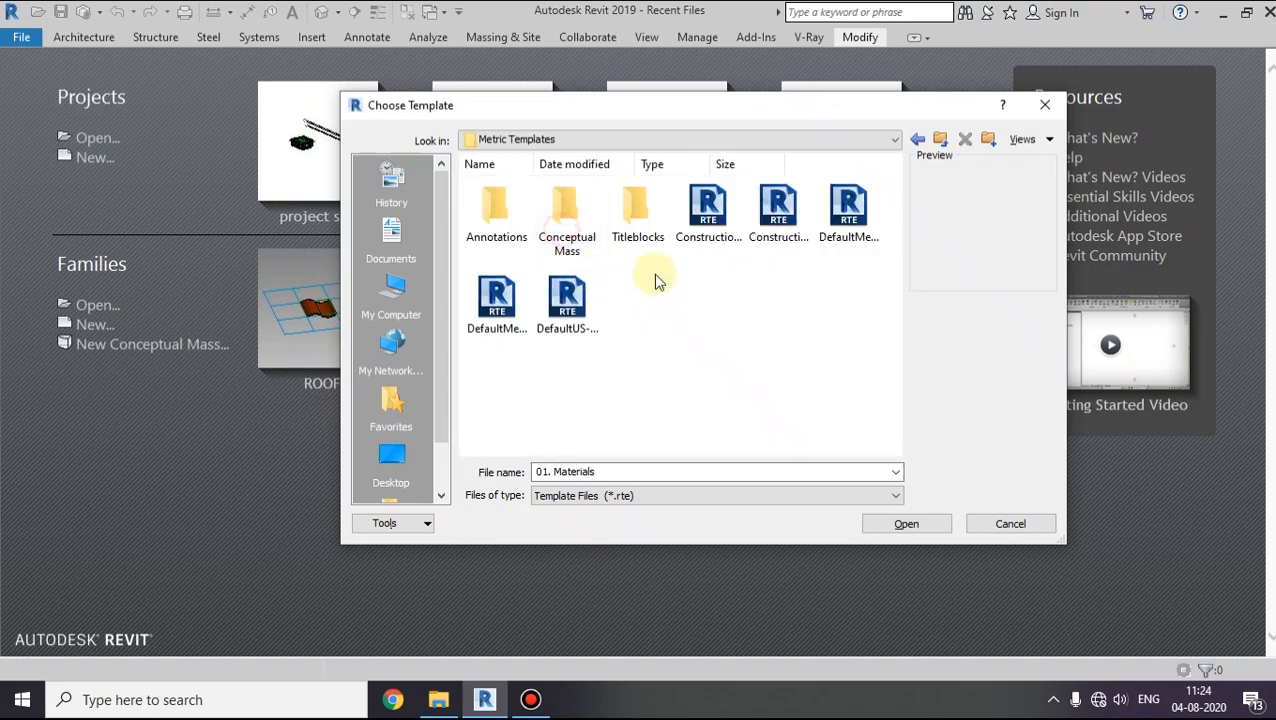
double_click(497, 300)
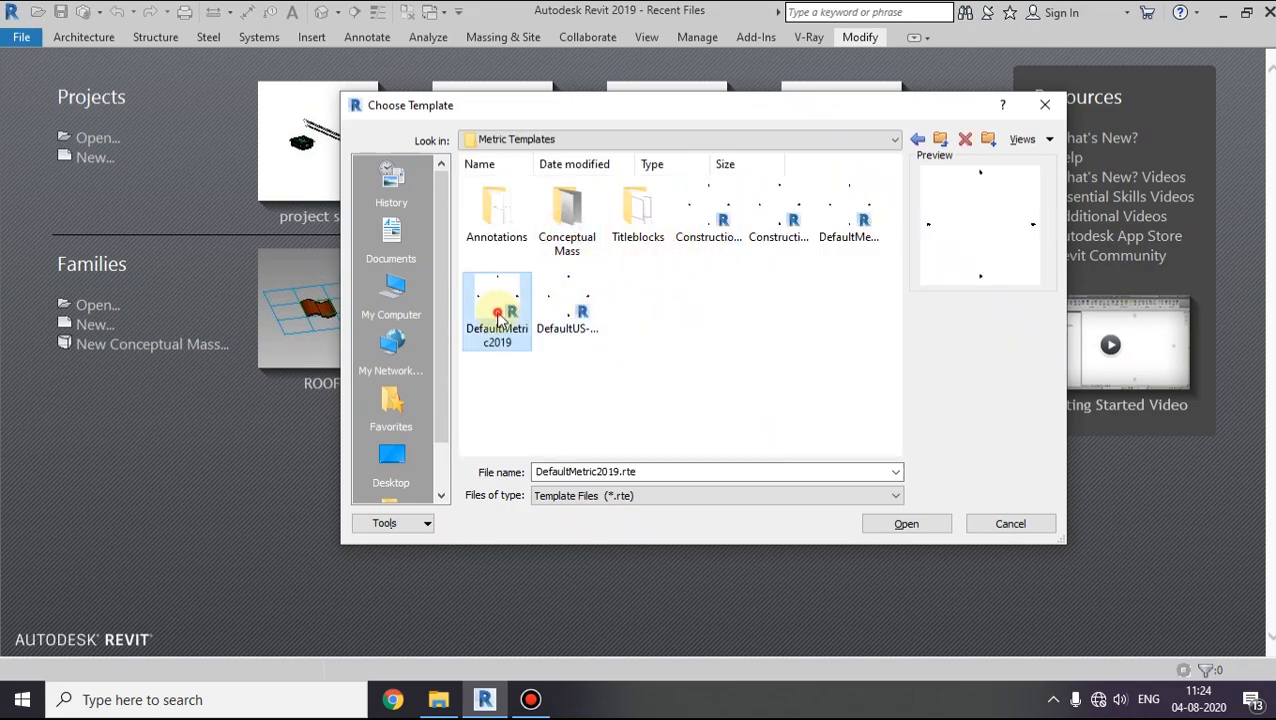
click(603, 413)
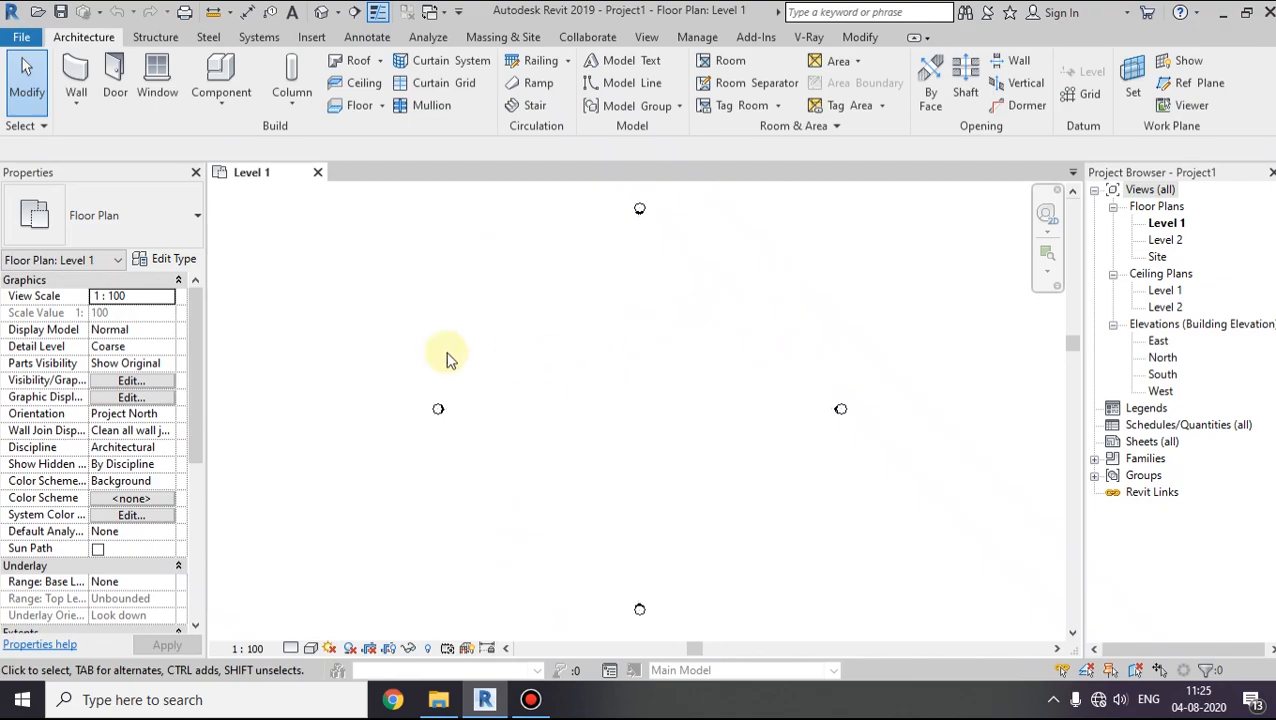
Step: Create a sloped footprint roof on Level 2 from a rectangular boundary about 21000 by 16000 mm
click(345, 64)
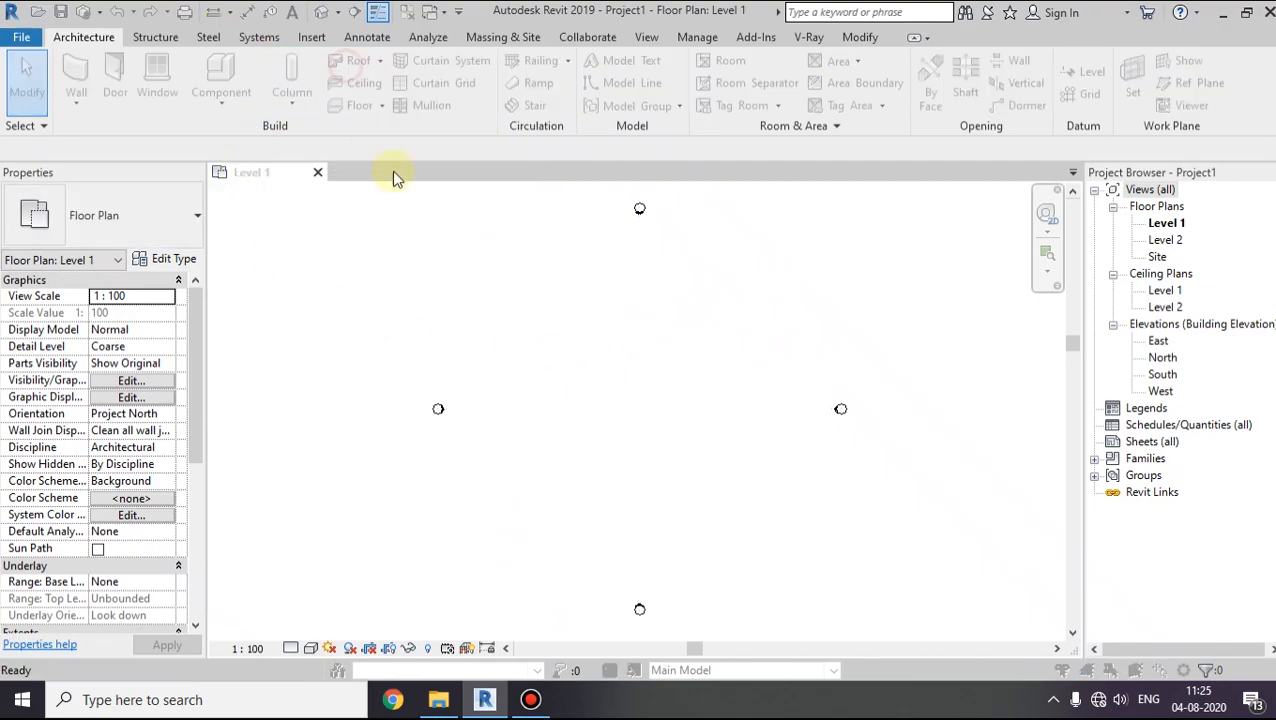
click(648, 394)
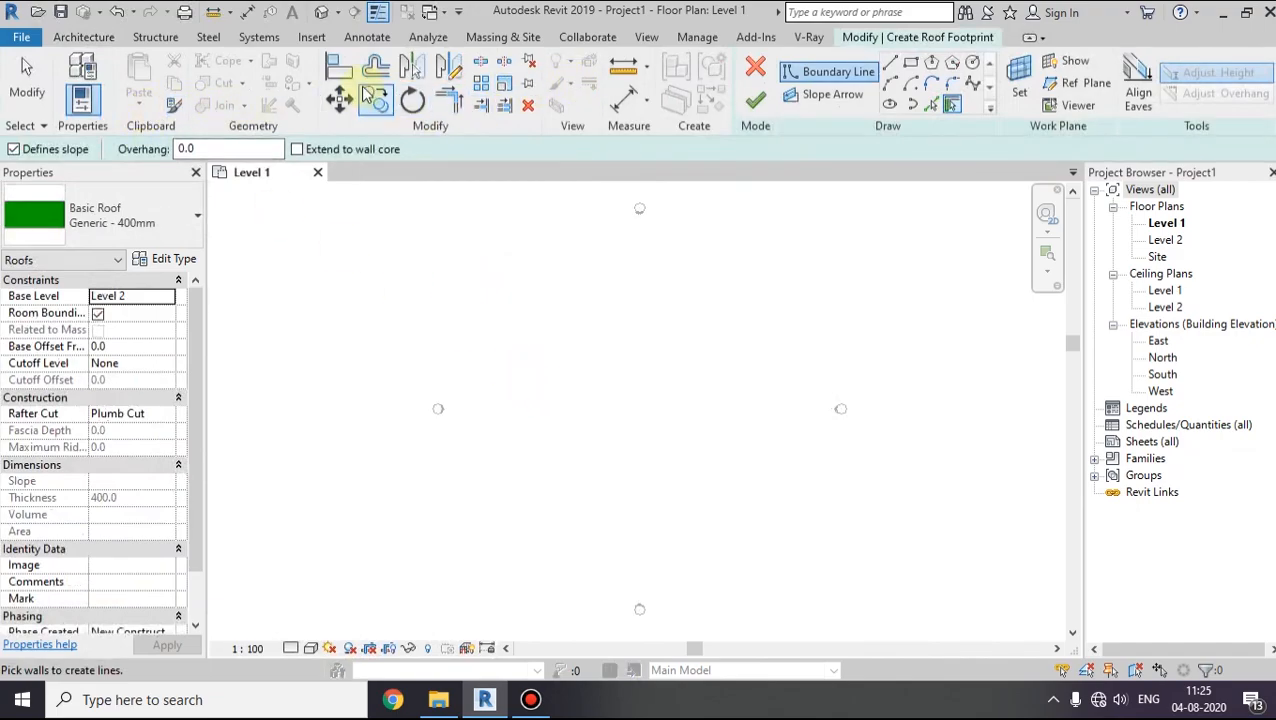
click(910, 63)
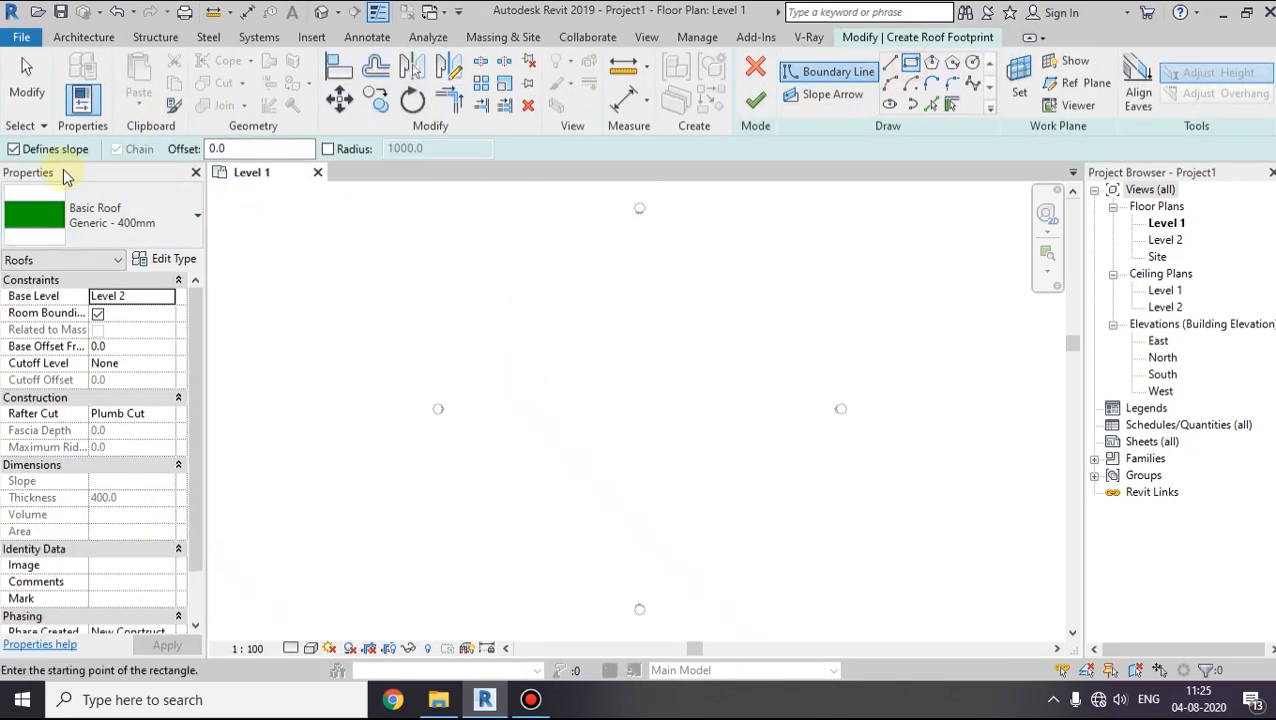
click(541, 327)
click(709, 455)
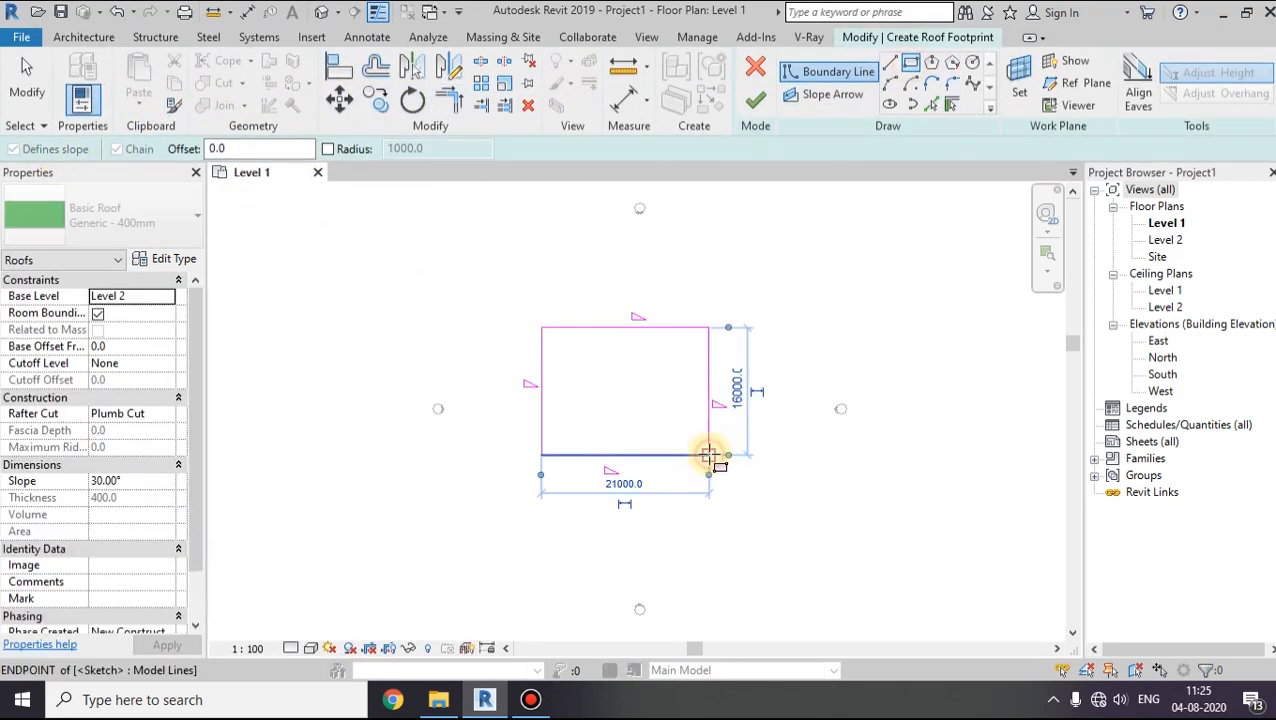
click(758, 101)
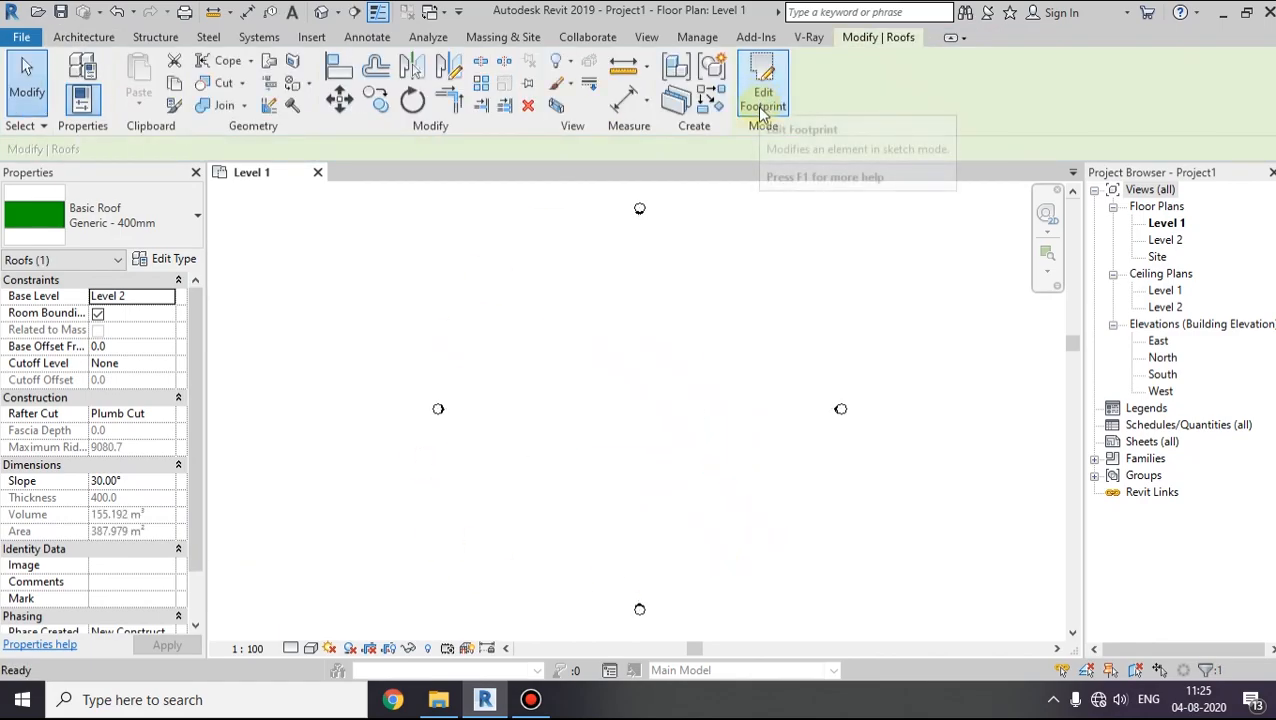
Step: Open the default 3D view and show the whole roof from above at an angle
click(322, 13)
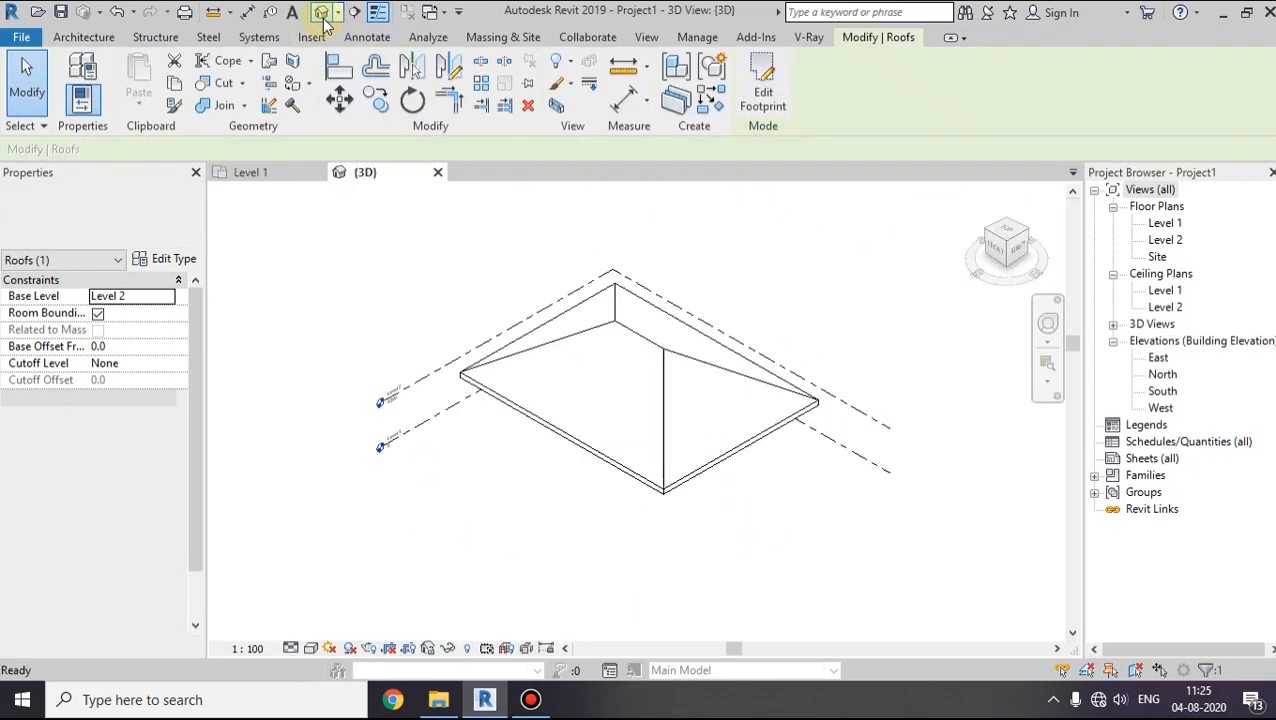
shift+middle_drag(626, 489, 686, 339)
scroll(655, 447, up, 2)
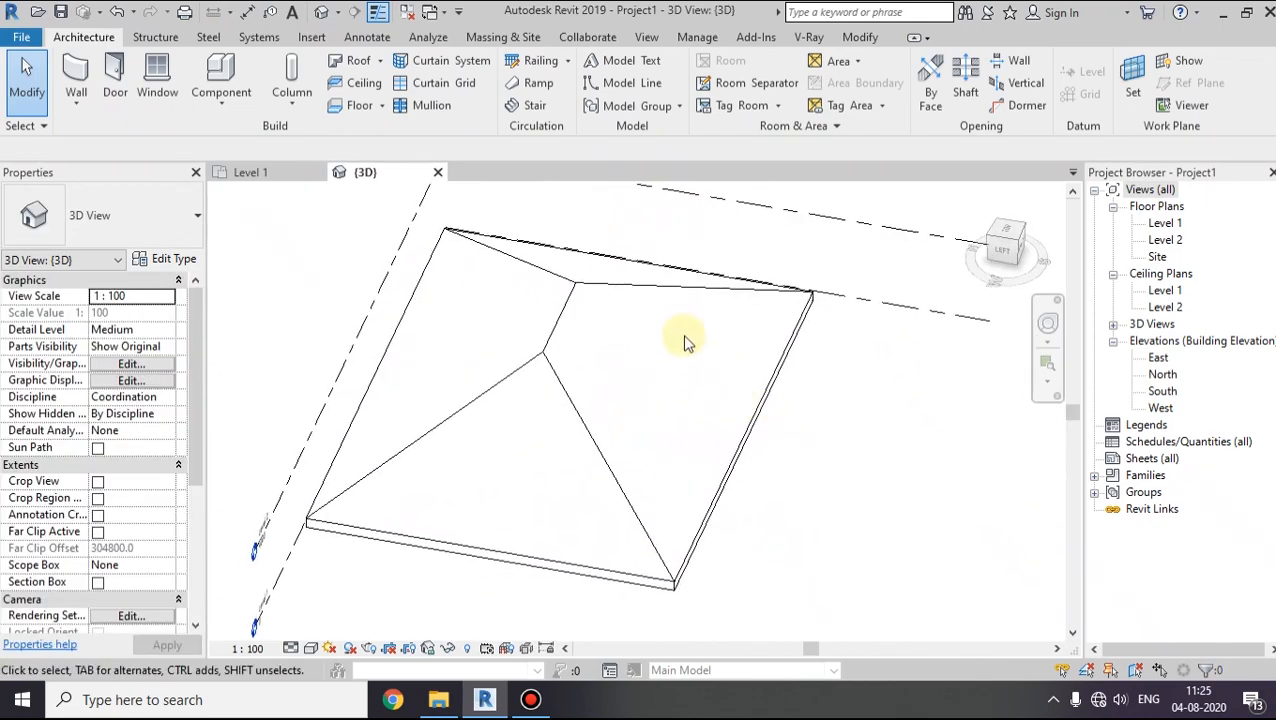
click(668, 450)
mouse_move(668, 450)
shift+middle_down()
mouse_move(672, 427)
mouse_move(692, 478)
mouse_move(648, 442)
shift+middle_up()
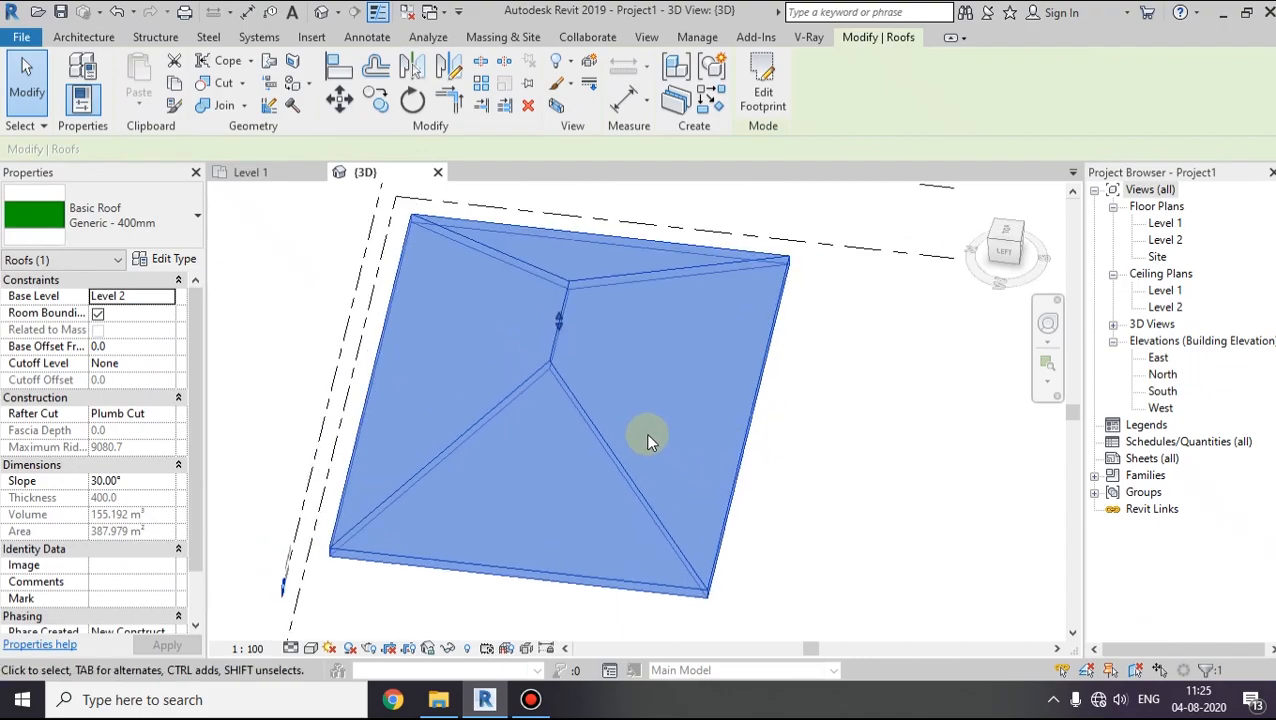
click(803, 370)
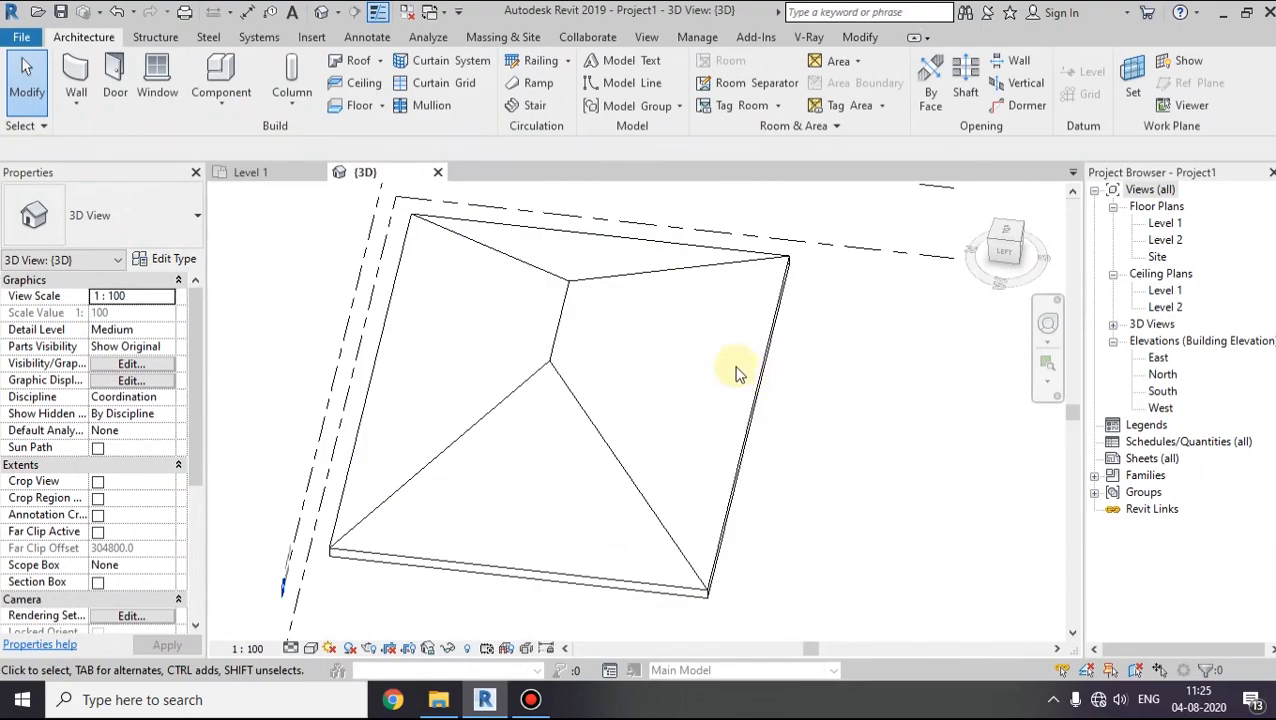
Step: Load the ROOF family from the Desktop into the project
click(318, 38)
click(671, 94)
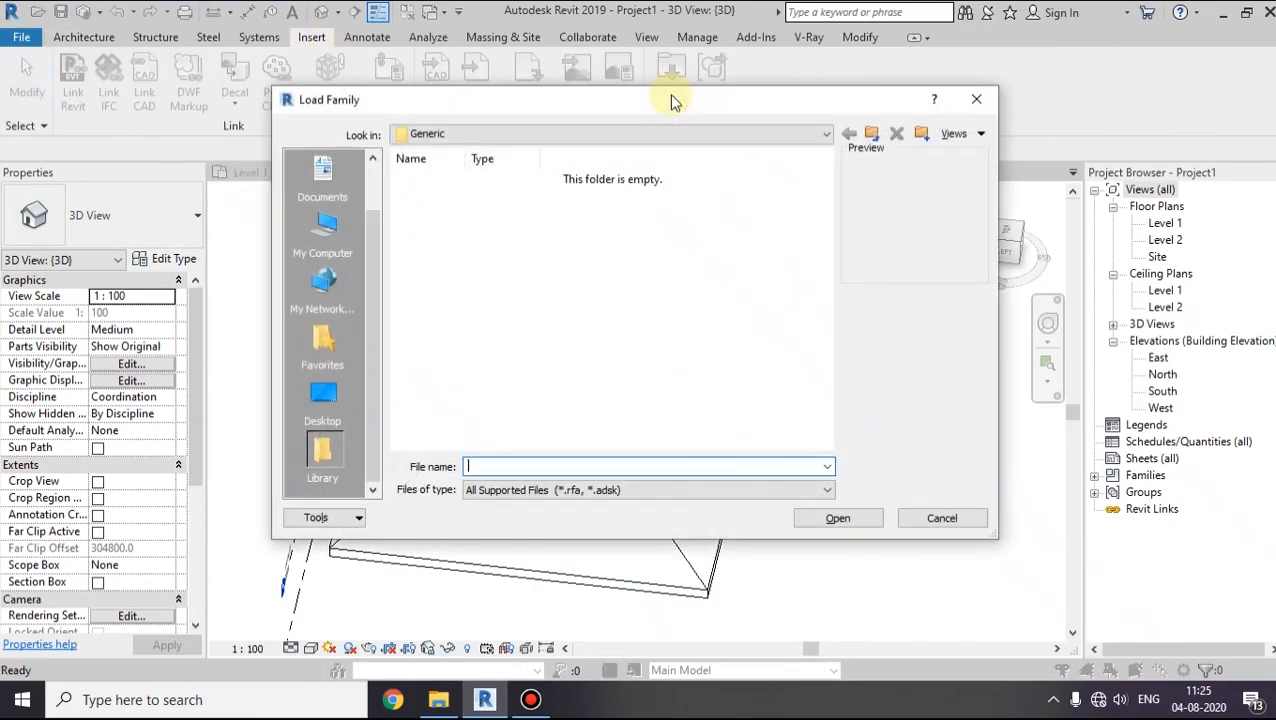
click(318, 400)
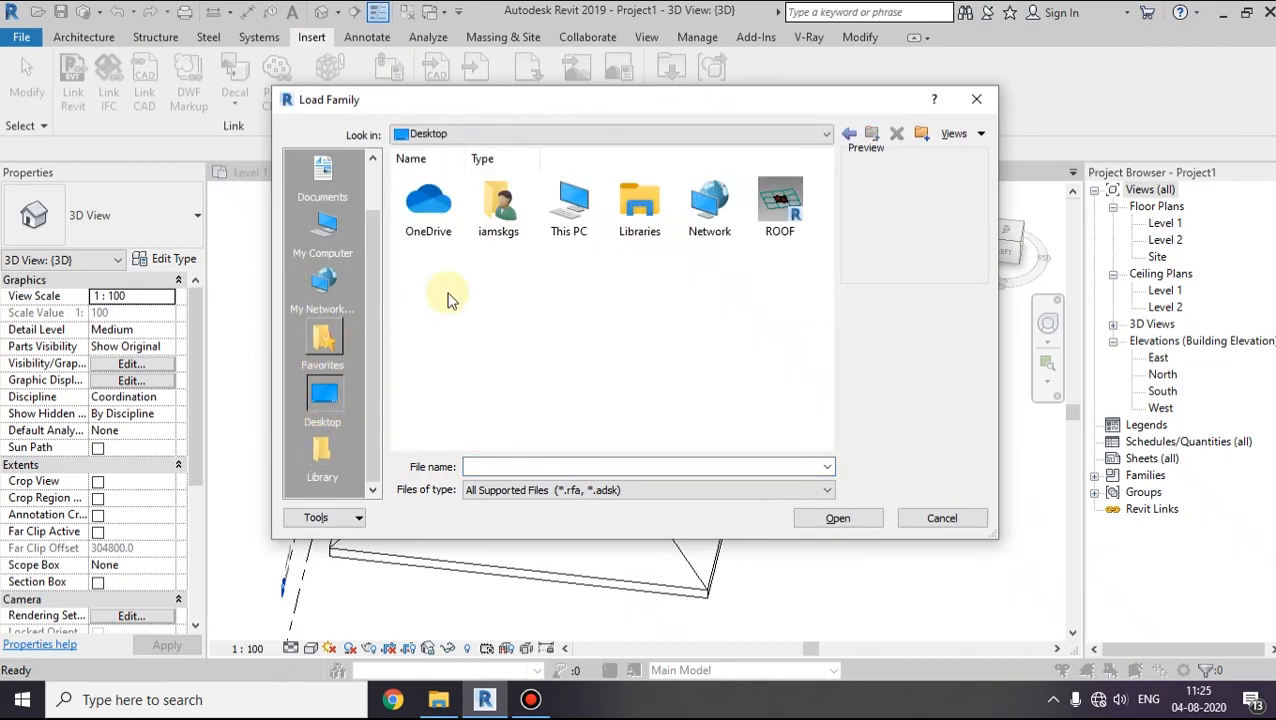
click(772, 218)
click(840, 519)
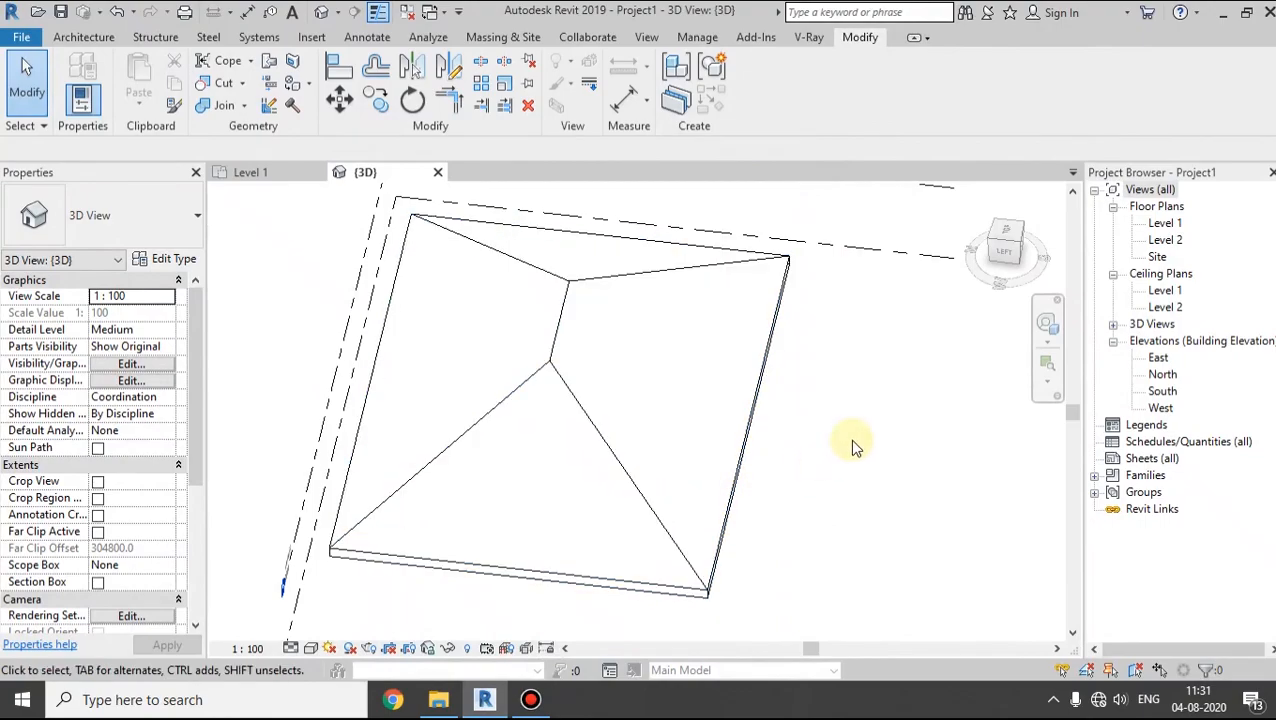
Step: Start an in-place model in the Mass category and name it ROOFING
click(83, 37)
click(228, 106)
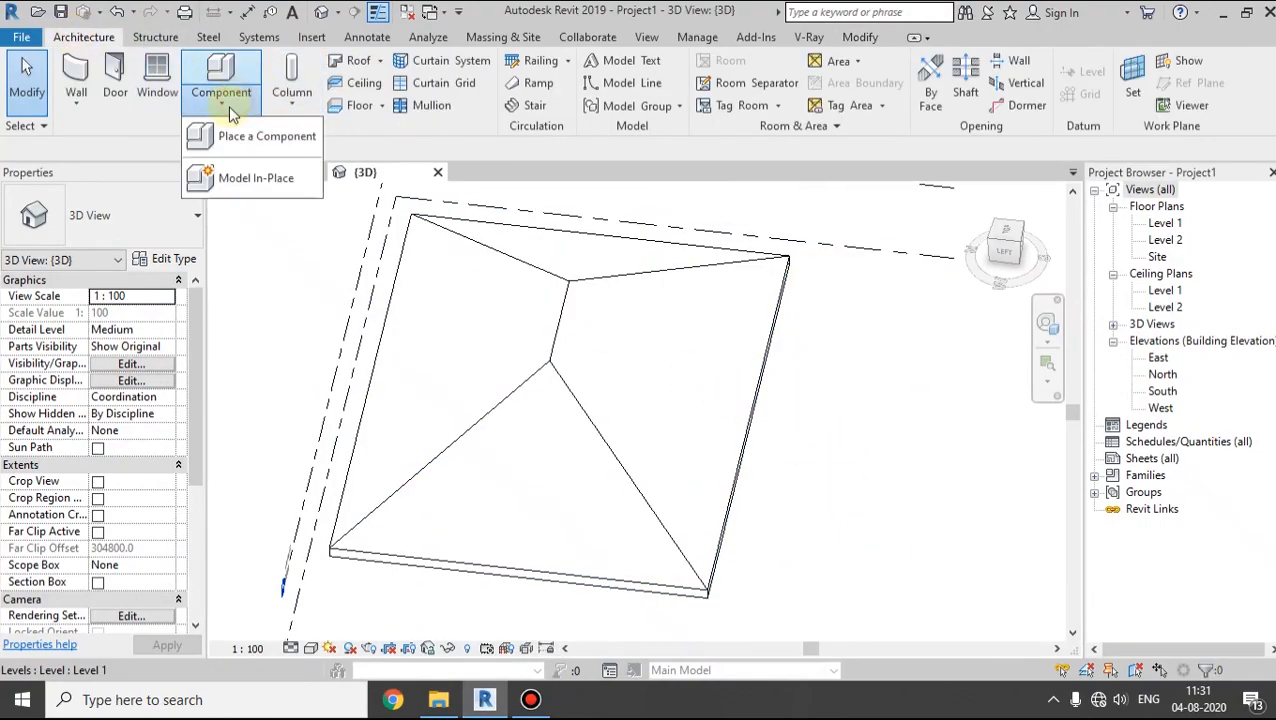
click(205, 182)
click(548, 318)
key(m)
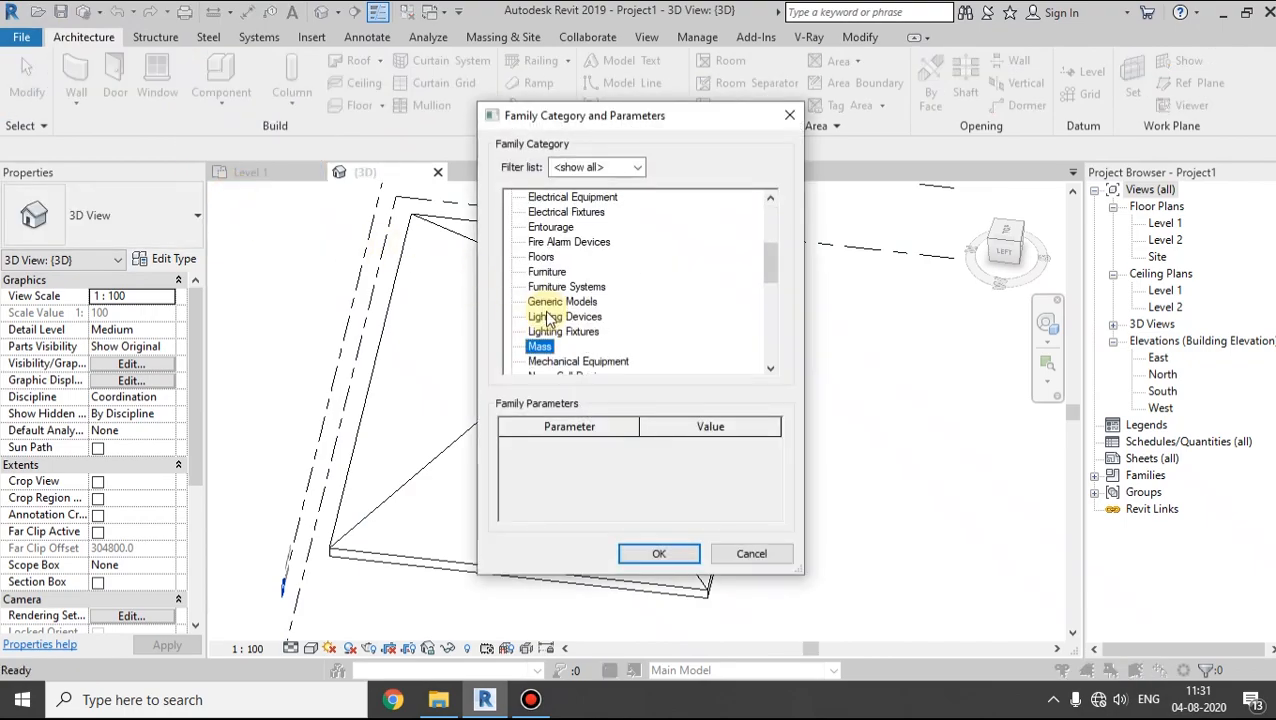
click(672, 562)
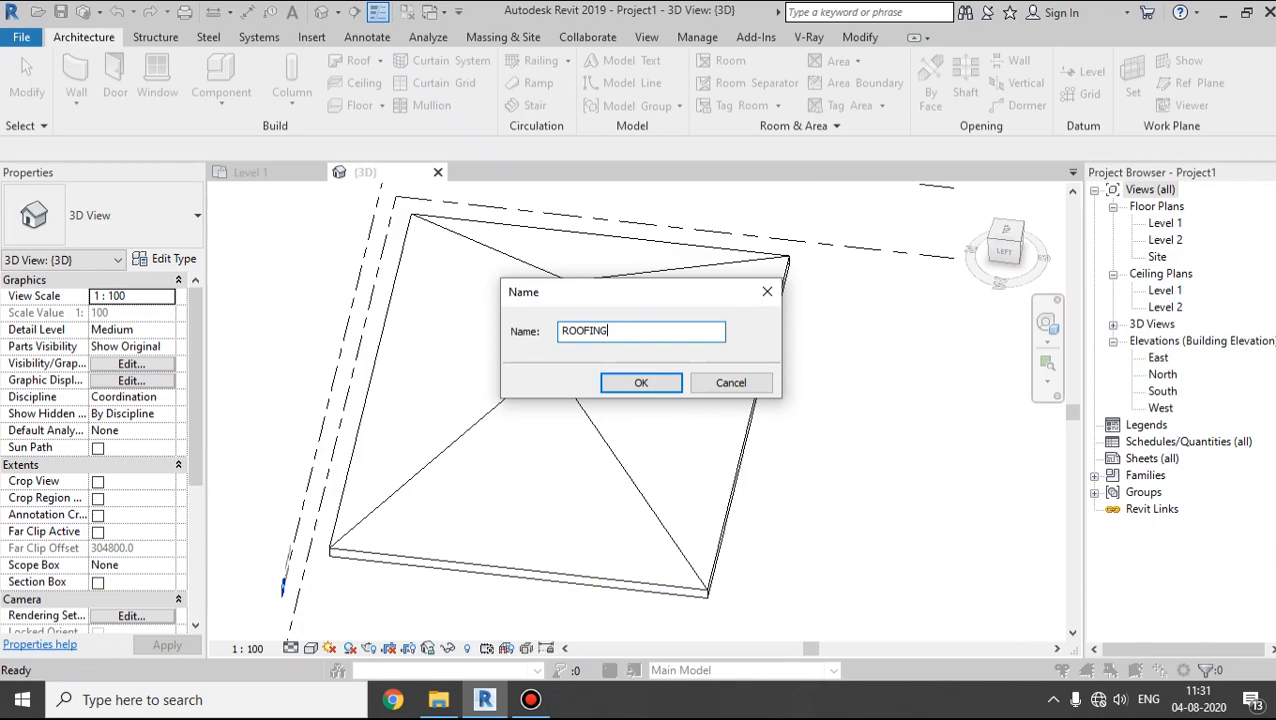
click(640, 385)
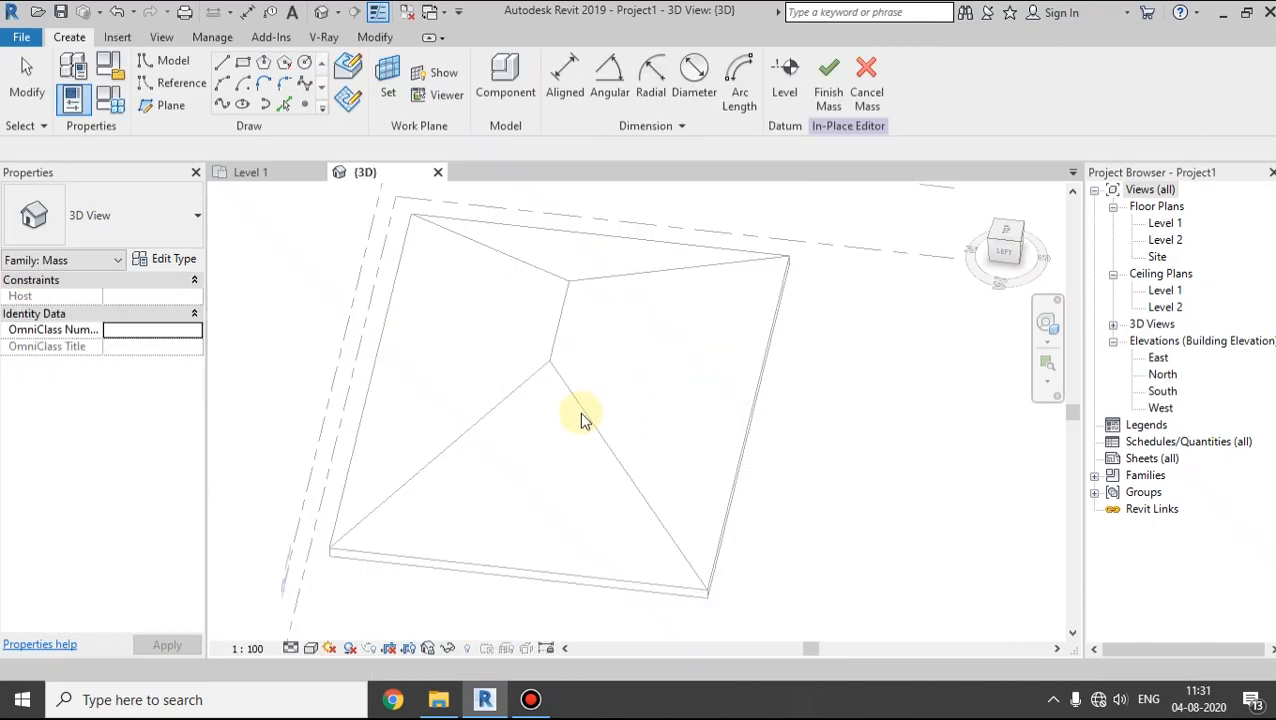
Step: Set the triangular hip face of the roof as the work plane and start picking edges for model lines
click(388, 92)
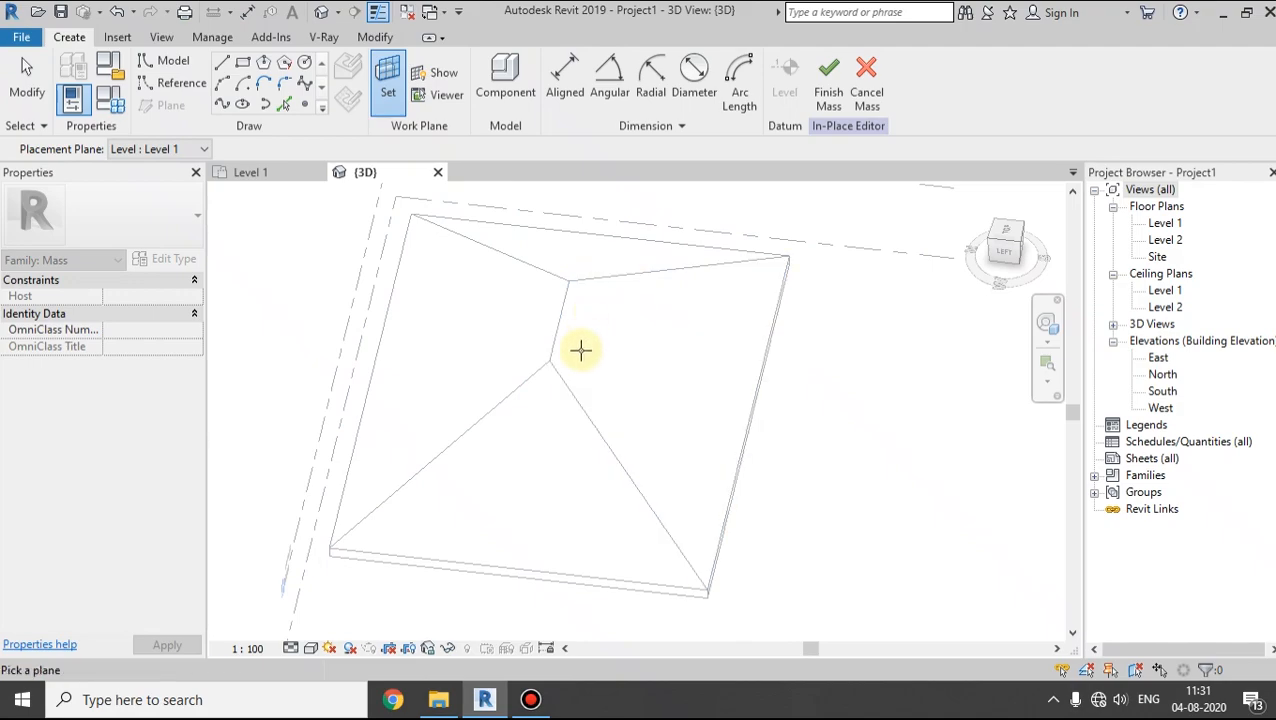
click(563, 394)
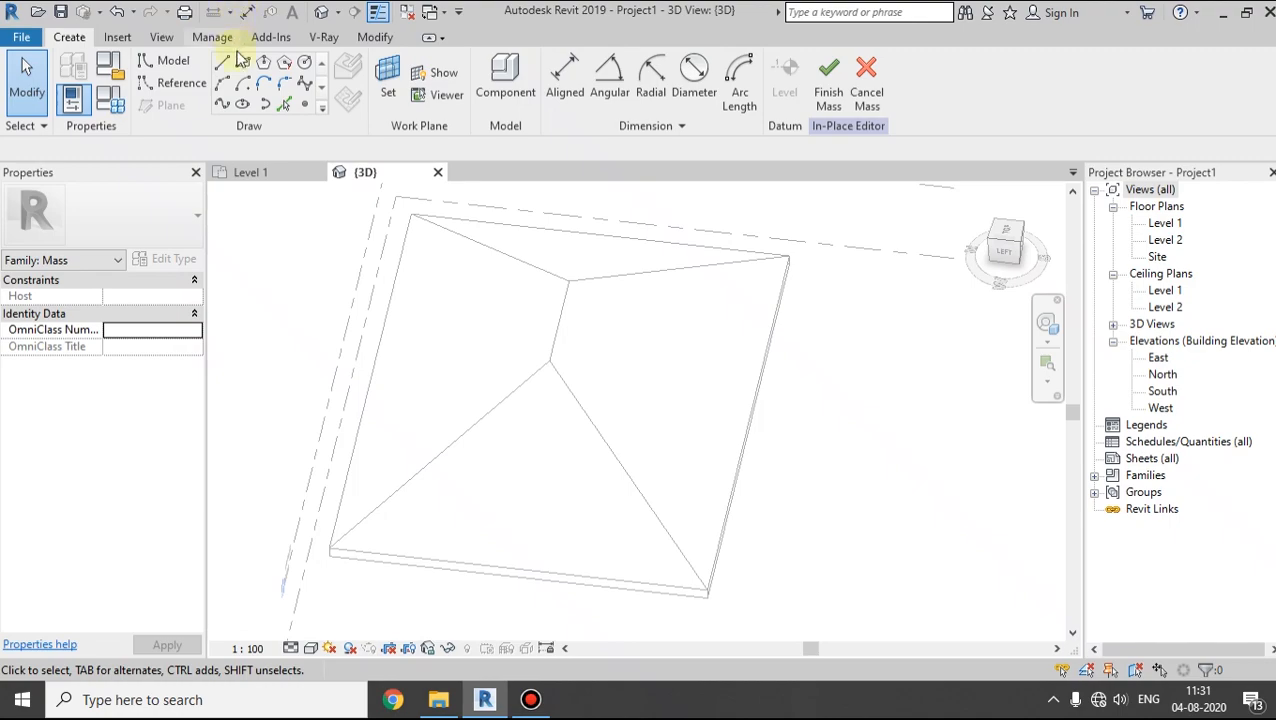
click(166, 64)
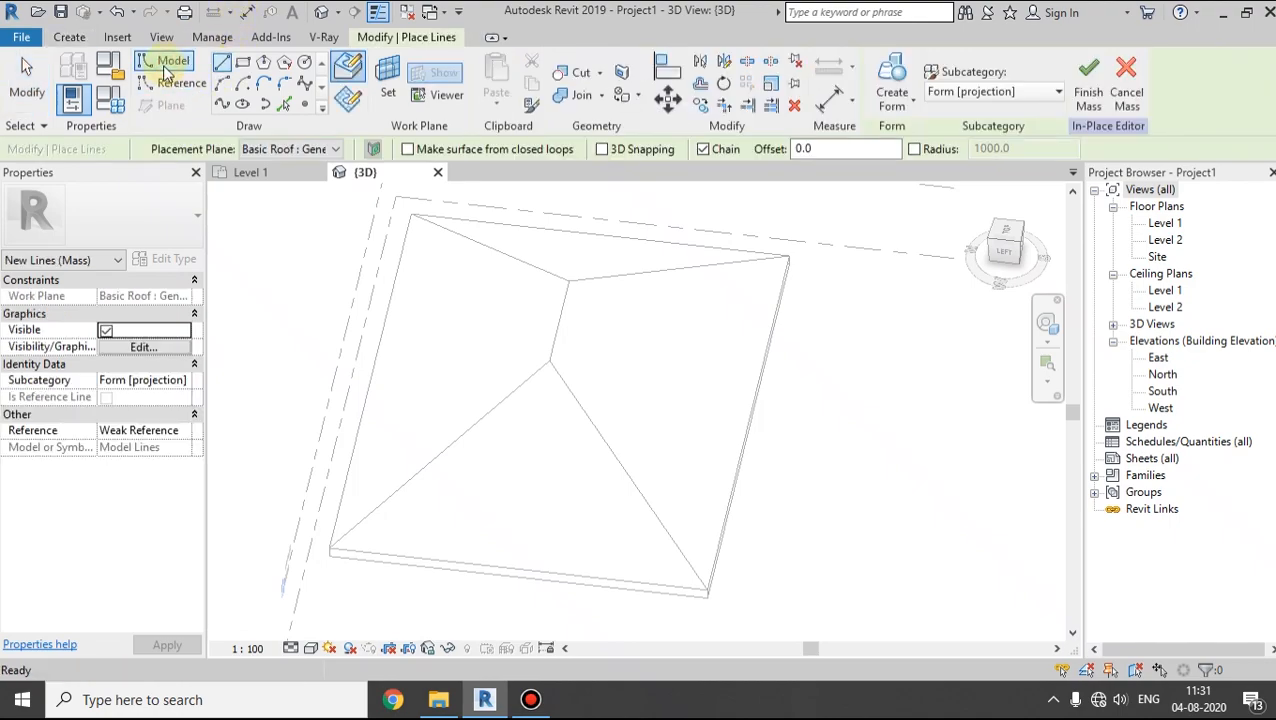
click(283, 104)
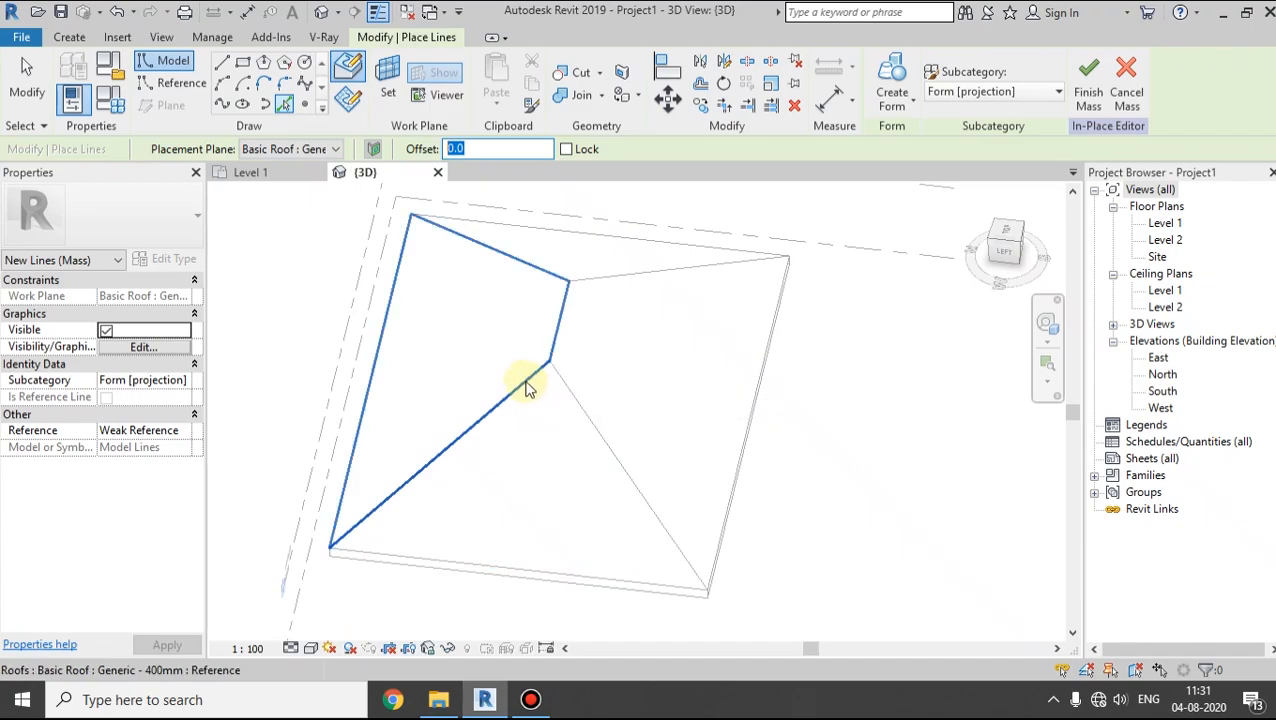
Step: Try to trace a single sloping hip edge of the triangular roof face as a model line
scroll(527, 420, up, 3)
scroll(524, 420, up, 1)
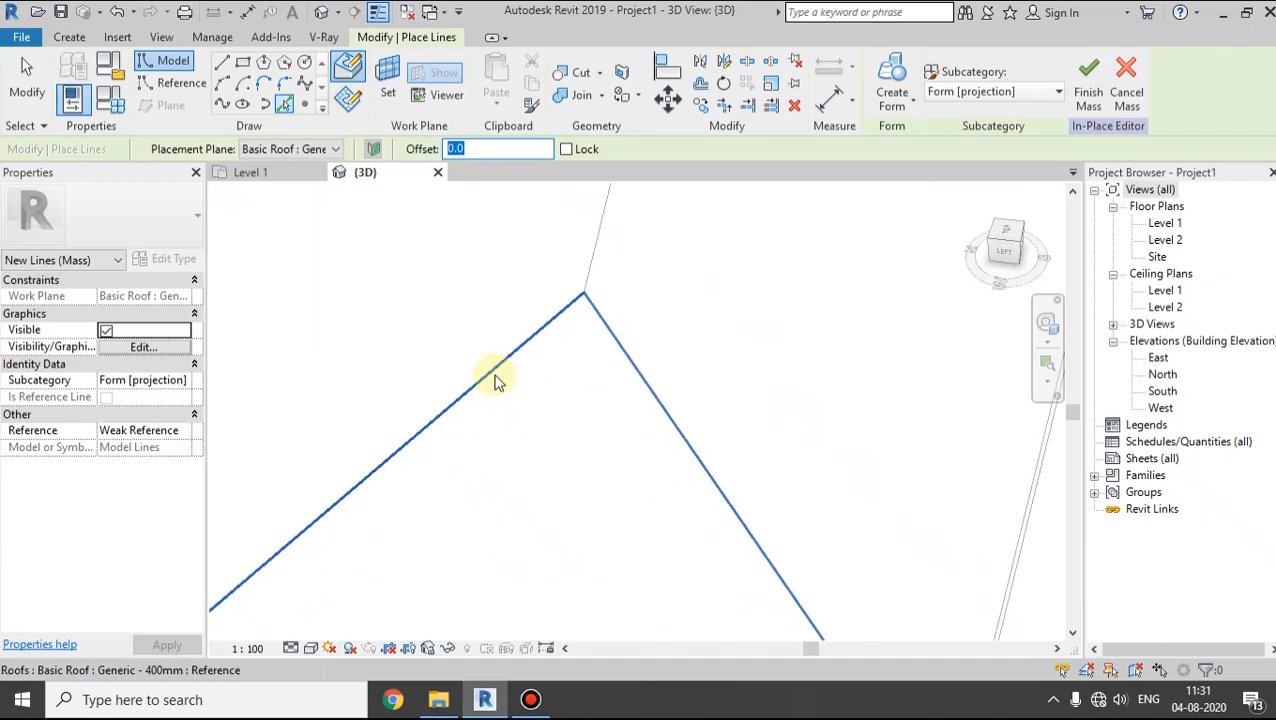
click(494, 376)
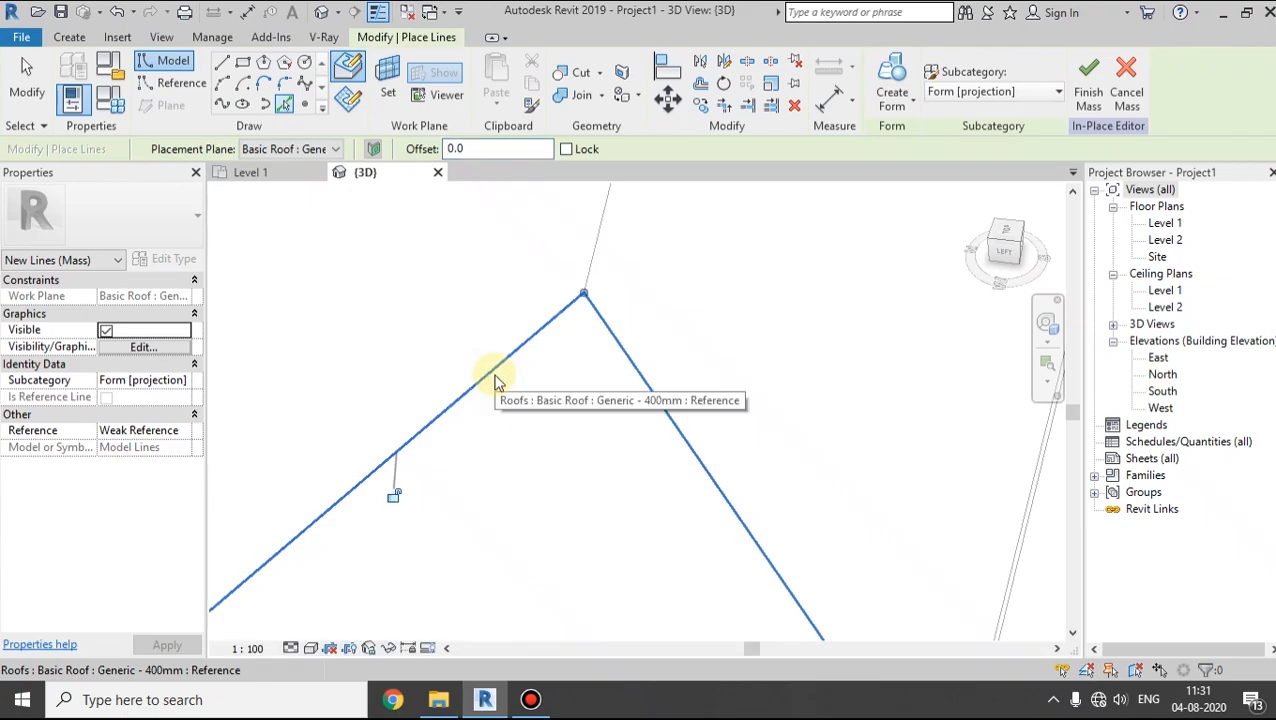
key(Escape)
Step: Switch the view to the Realistic visual style and trace all three edges of the triangular roof face as model lines
click(310, 648)
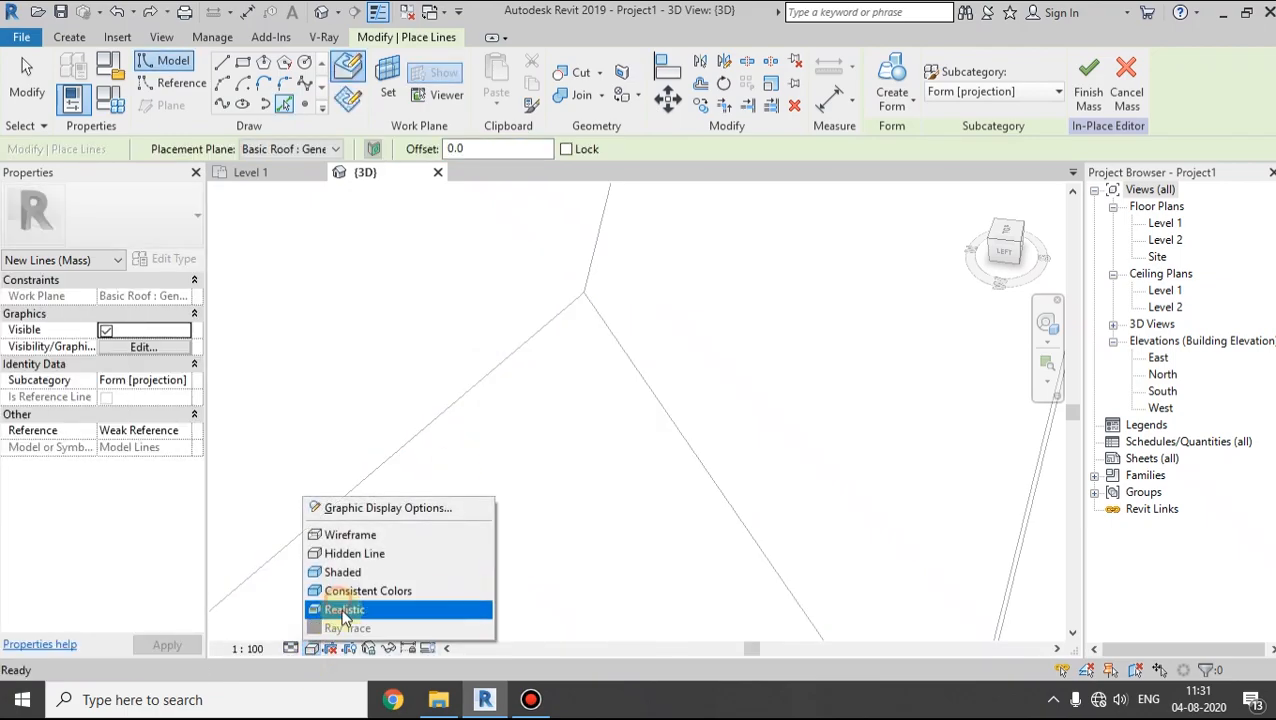
click(330, 606)
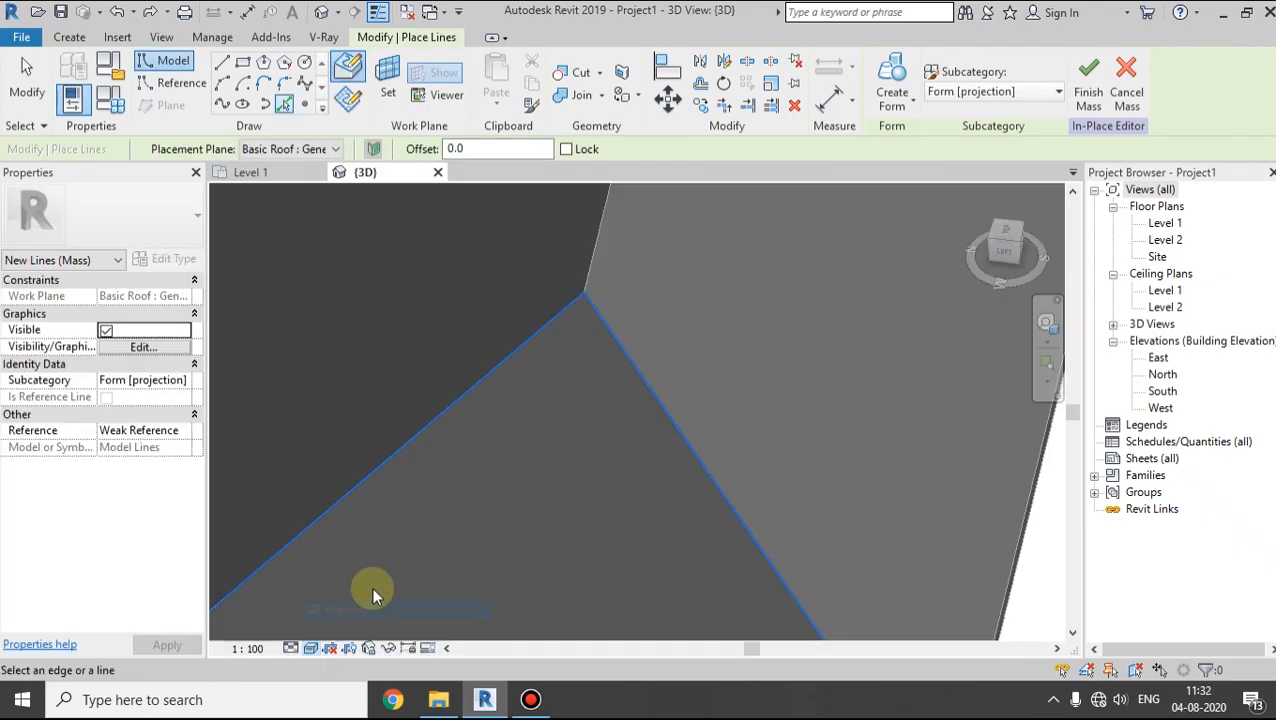
key(Tab)
click(520, 358)
scroll(590, 424, down, 3)
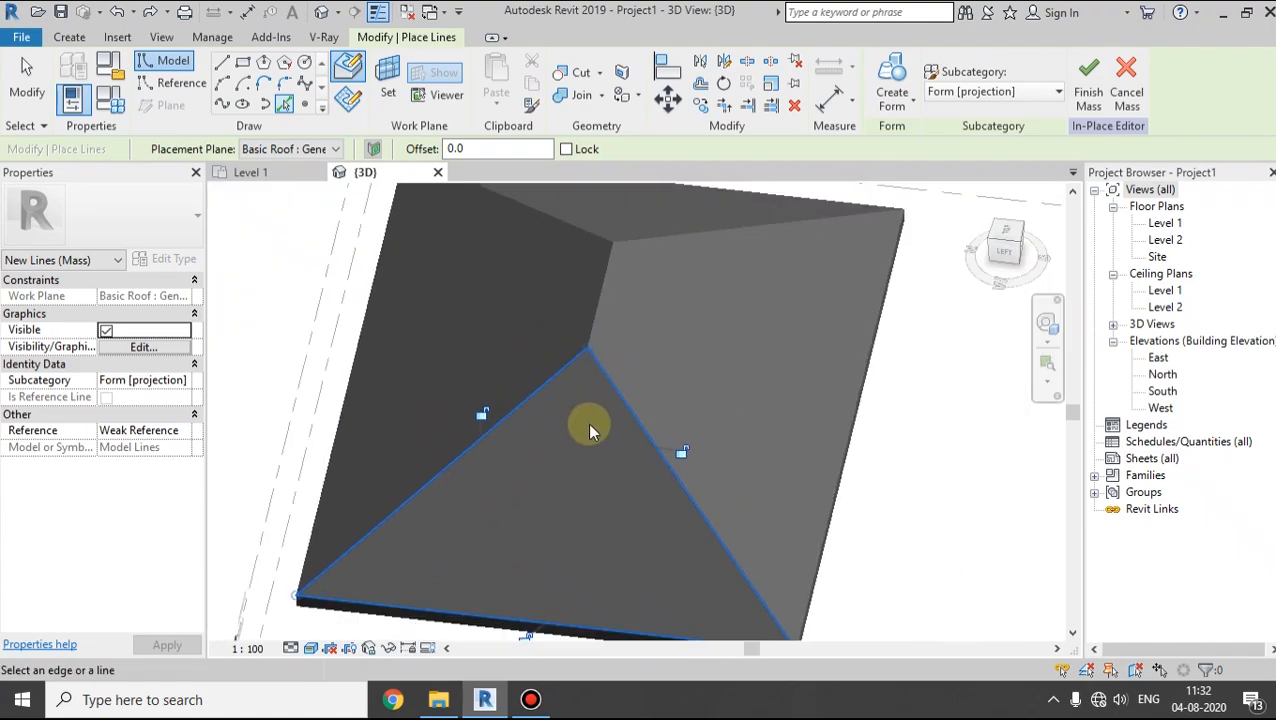
shift+middle_drag(590, 427, 447, 470)
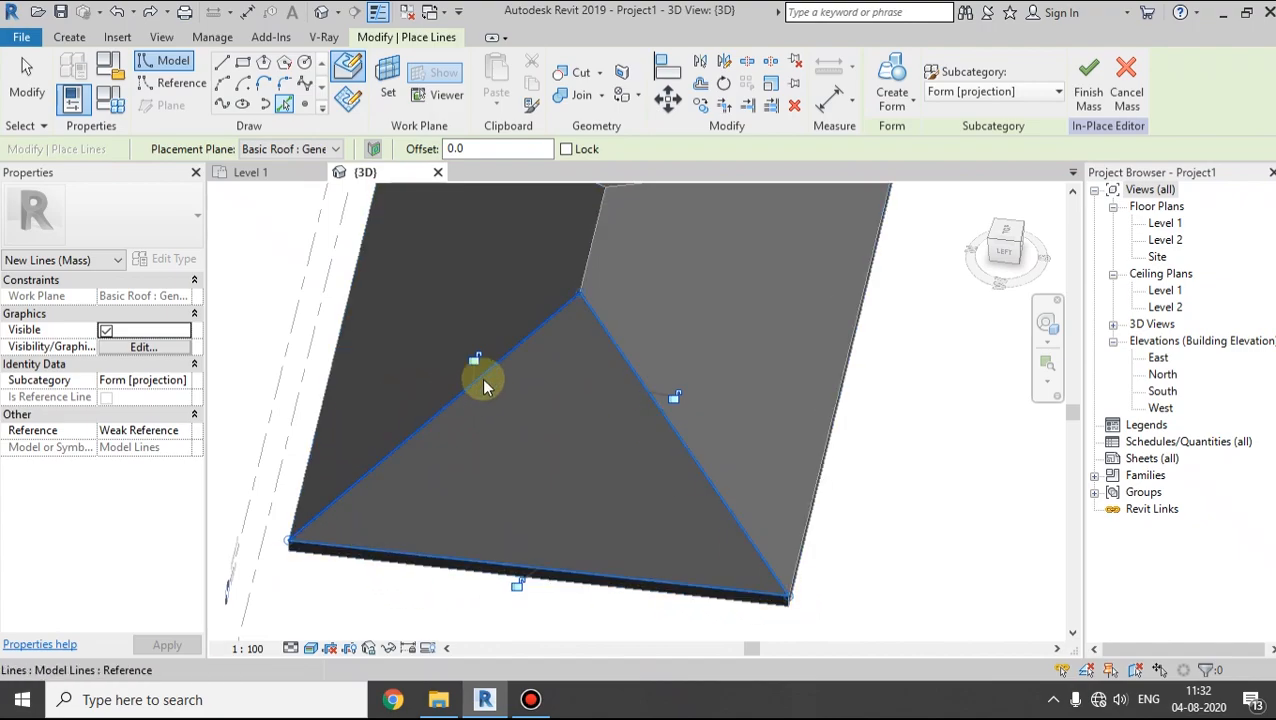
Step: Create a solid form from the triangular outline and set its thickness to 20 mm
click(892, 90)
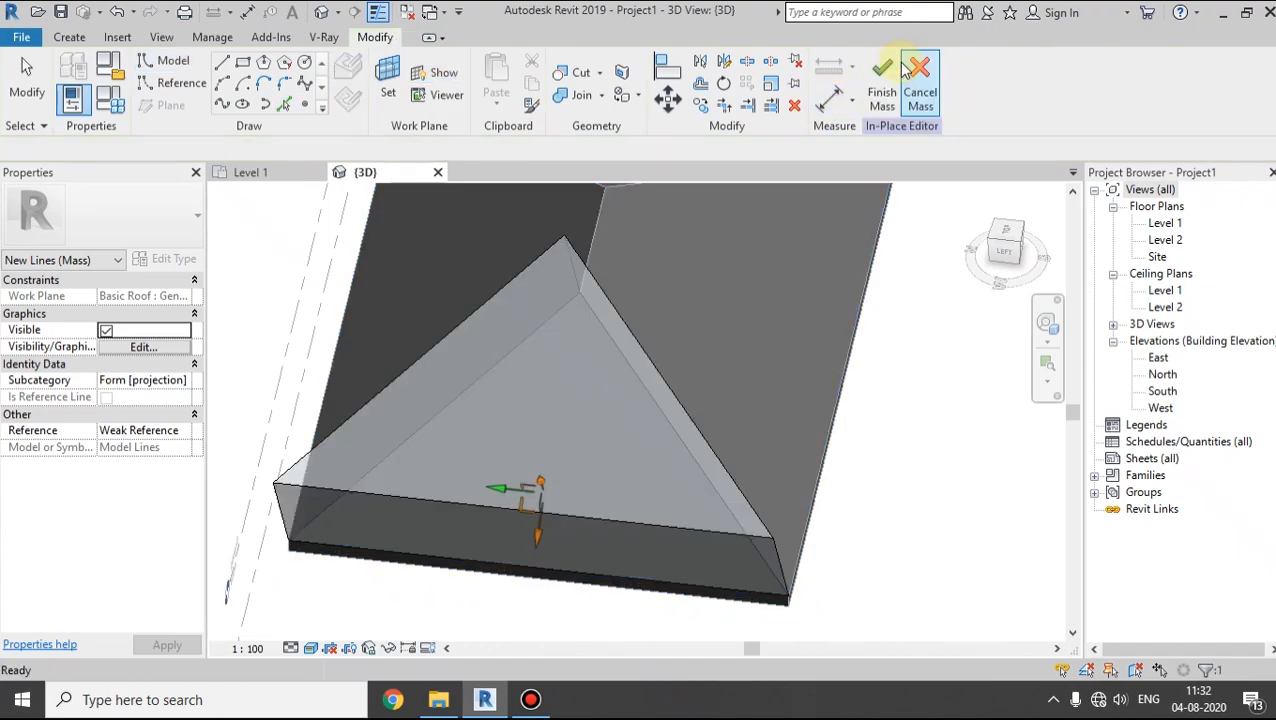
click(729, 495)
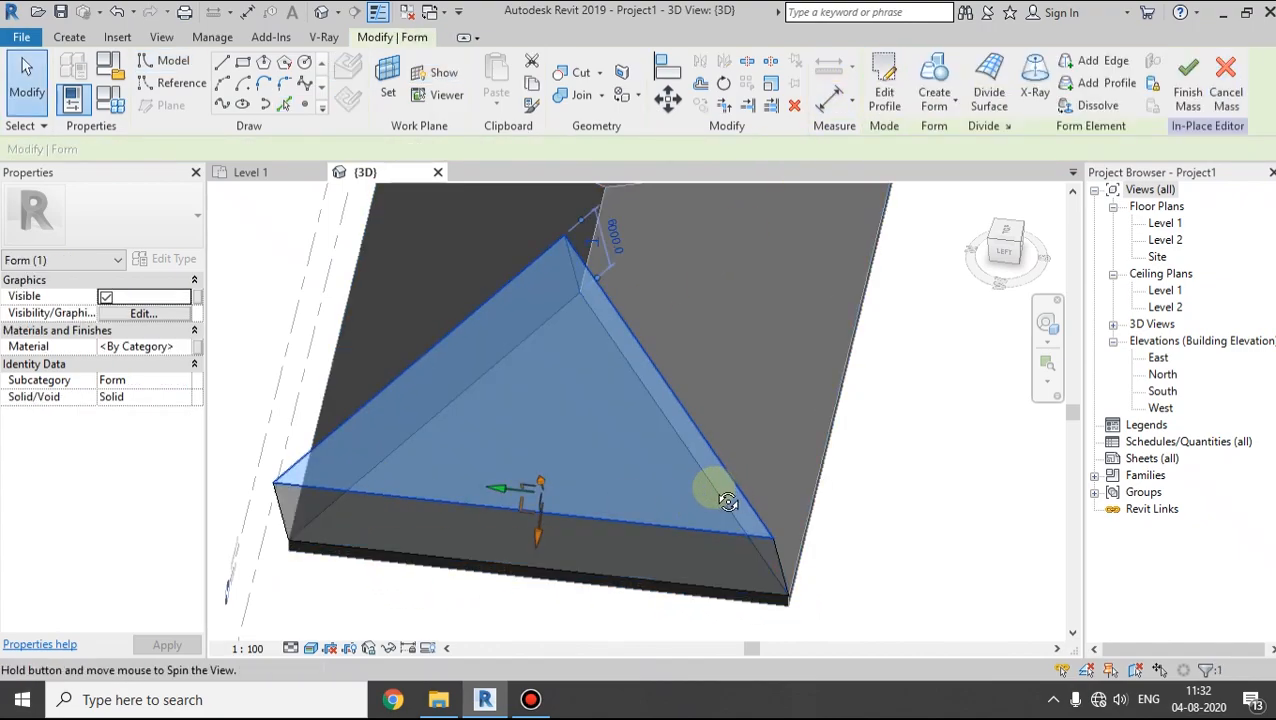
shift+middle_drag(729, 501, 655, 272)
click(683, 262)
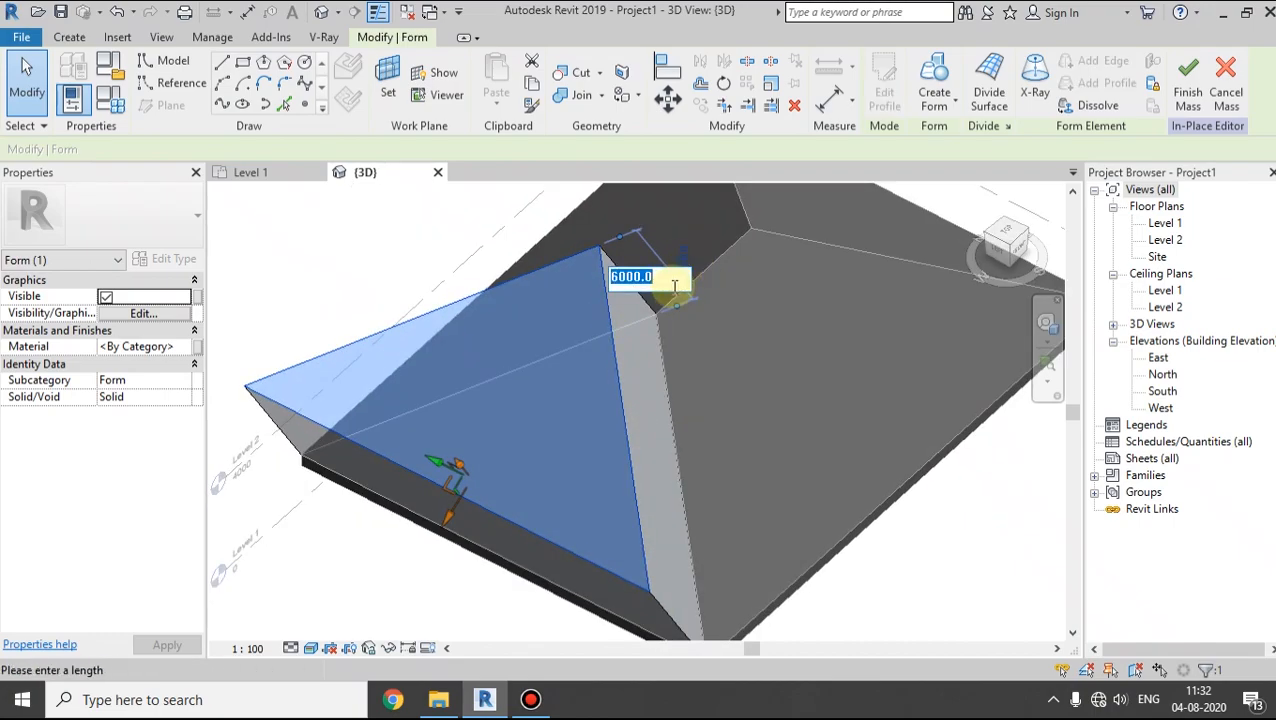
text(1)
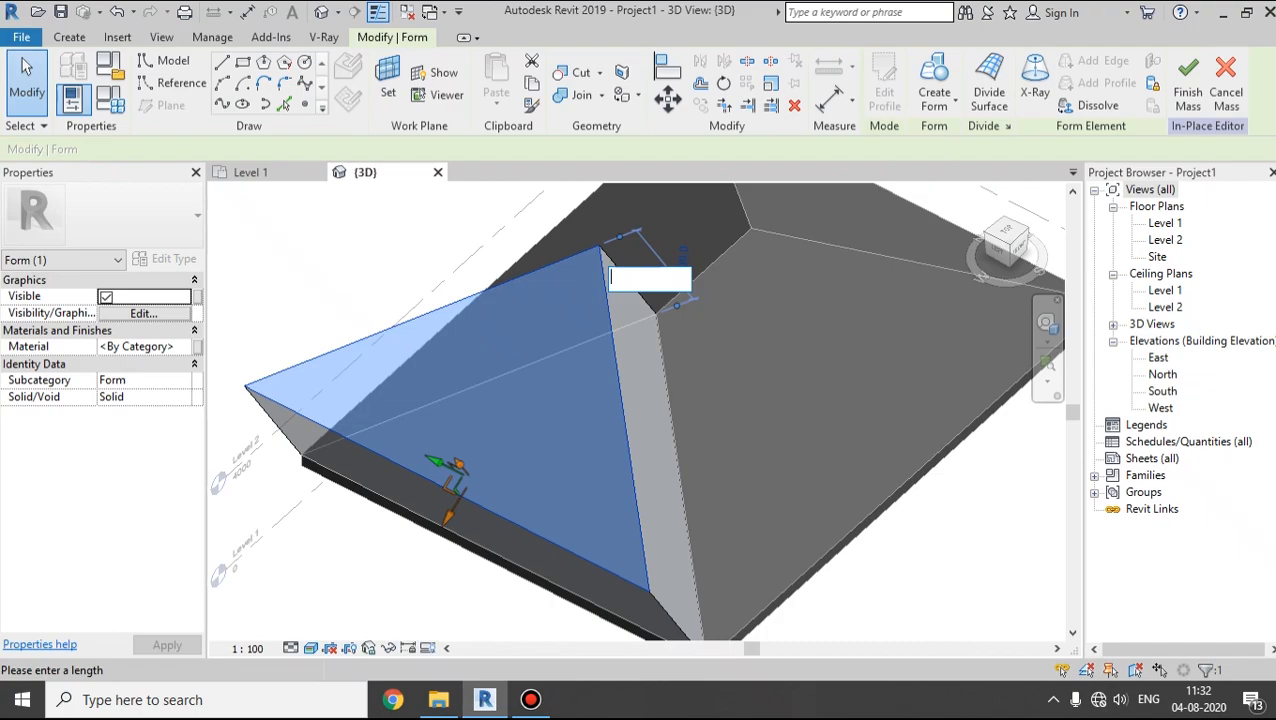
text(0)
key(Return)
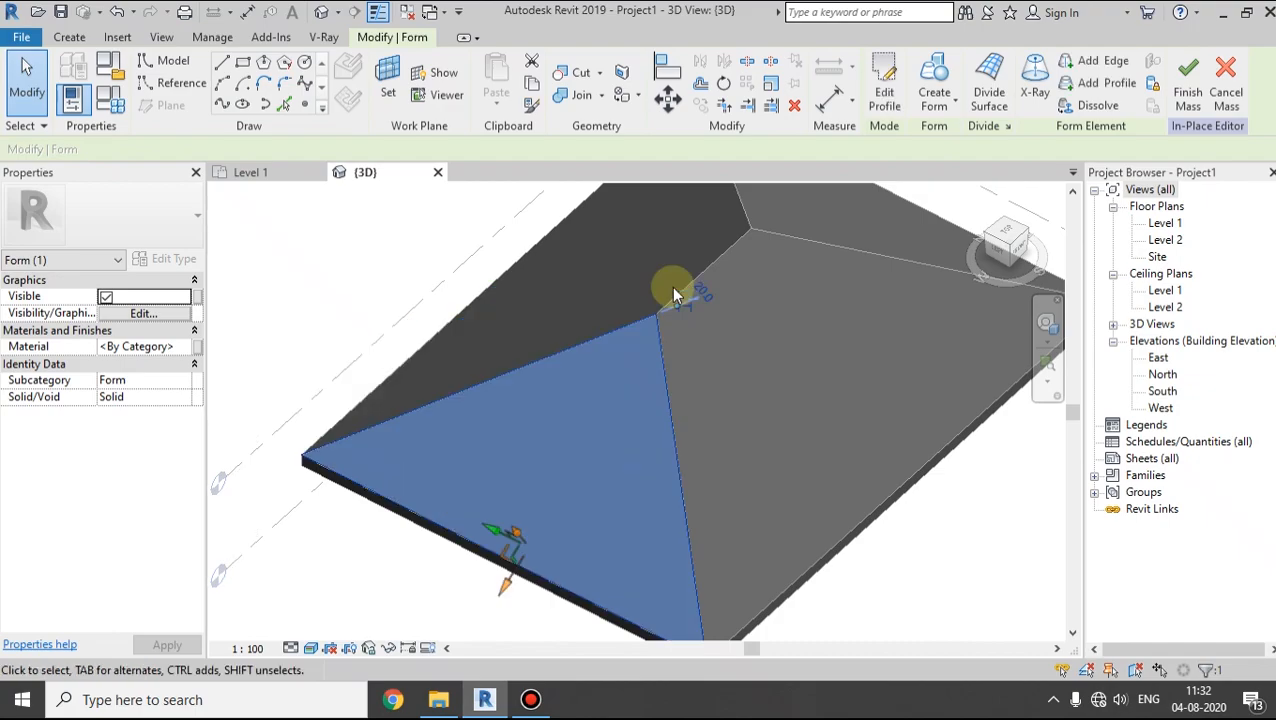
Step: Set the triangular form's thickness to 100 mm
shift+middle_drag(811, 478, 655, 350)
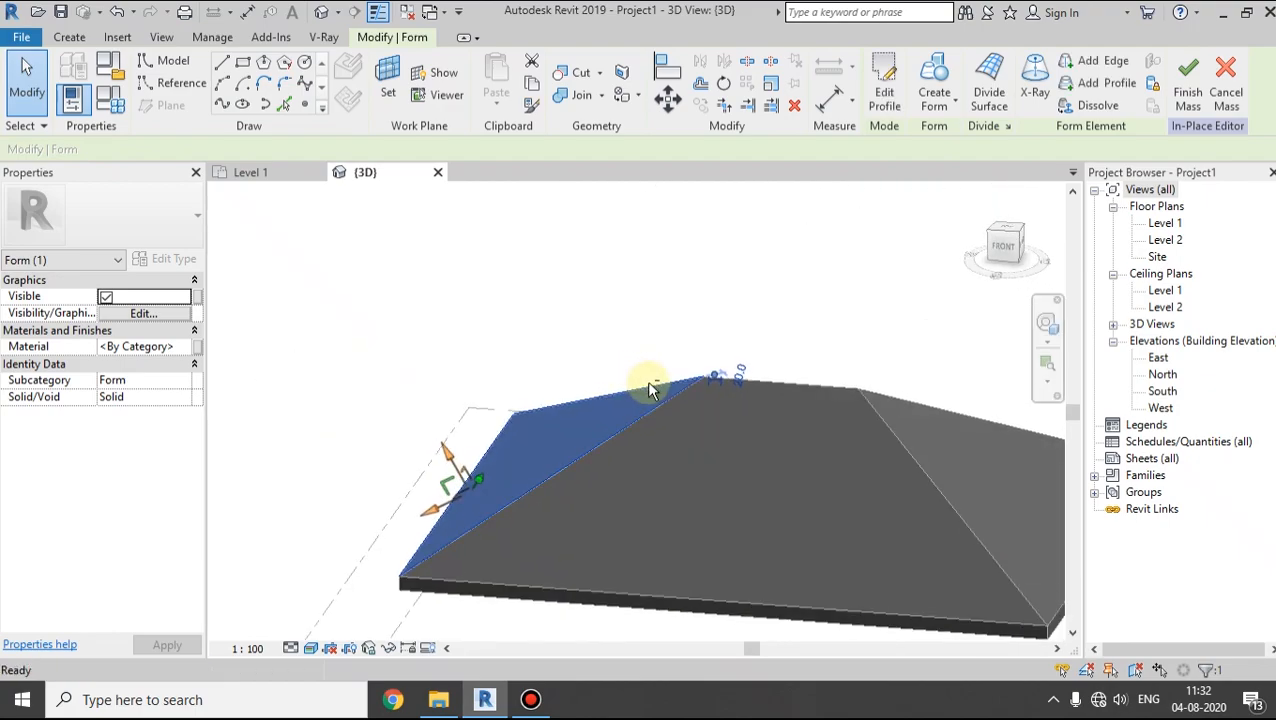
scroll(708, 376, up, 4)
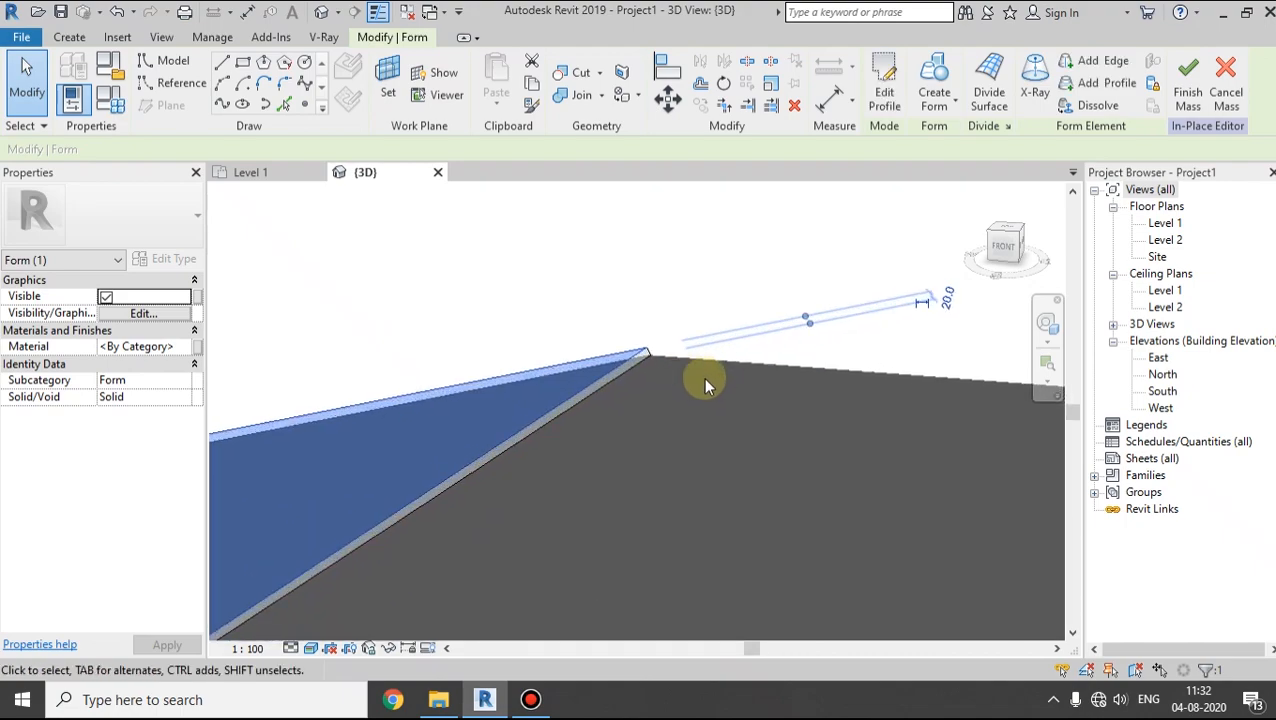
click(945, 297)
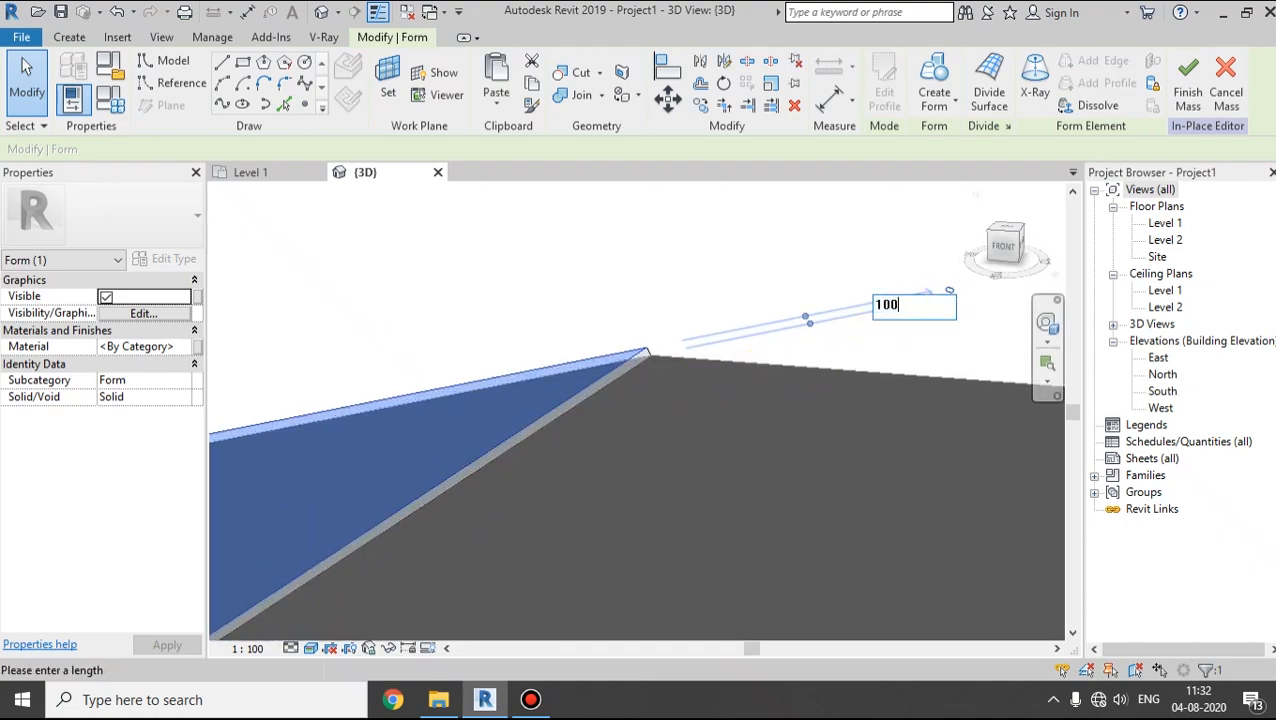
key(Return)
Step: Divide the form's upper surface with U and V grids at a fixed distance of 300 mm each
shift+middle_drag(621, 469, 950, 280)
click(988, 70)
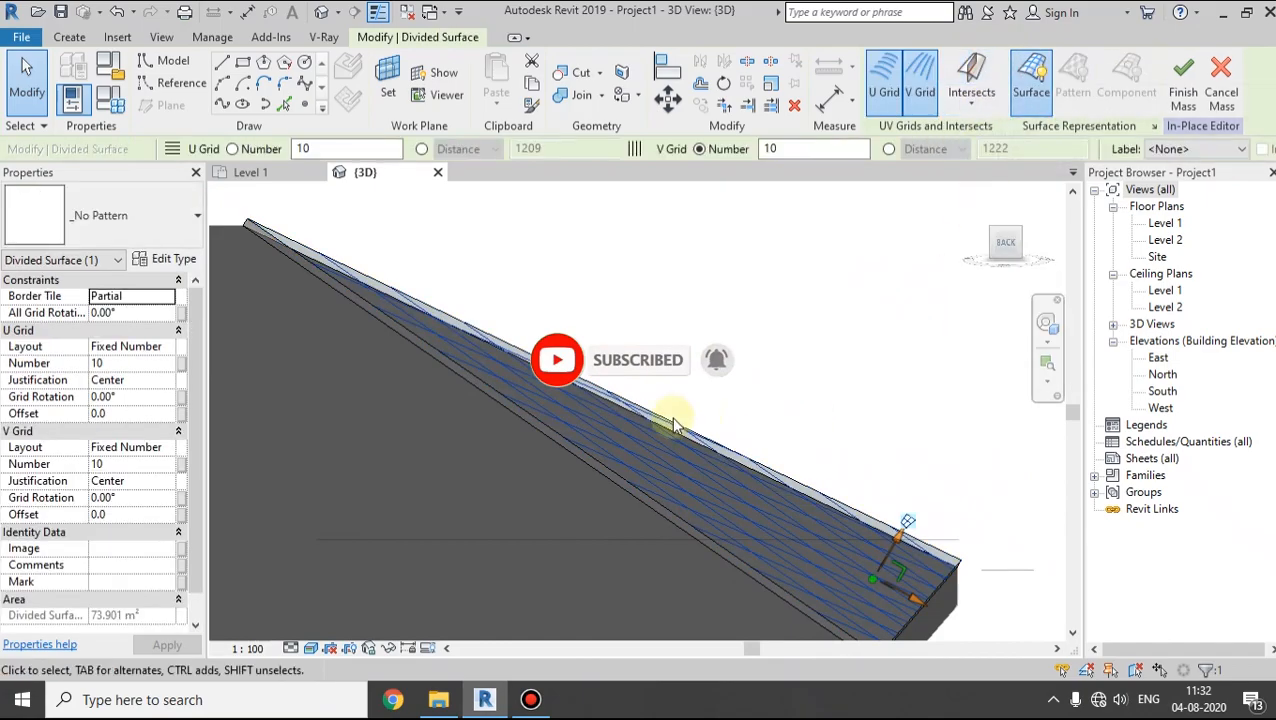
shift+middle_drag(607, 385, 567, 461)
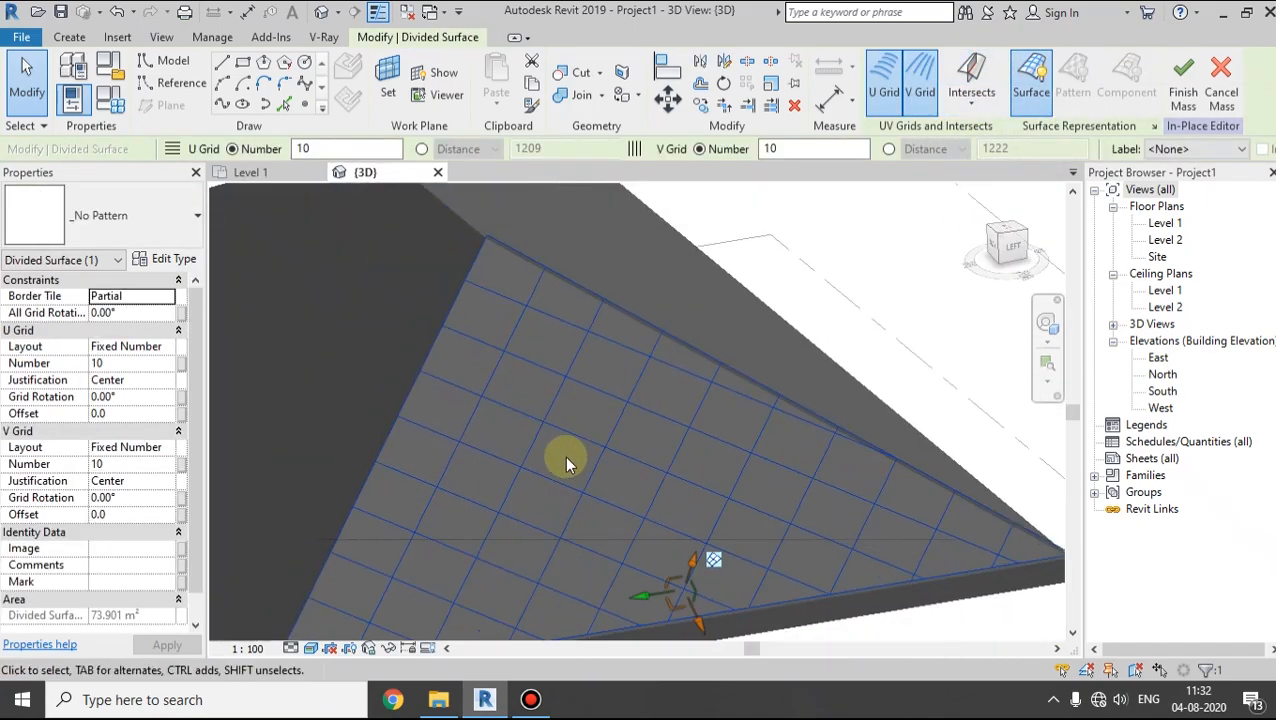
click(422, 149)
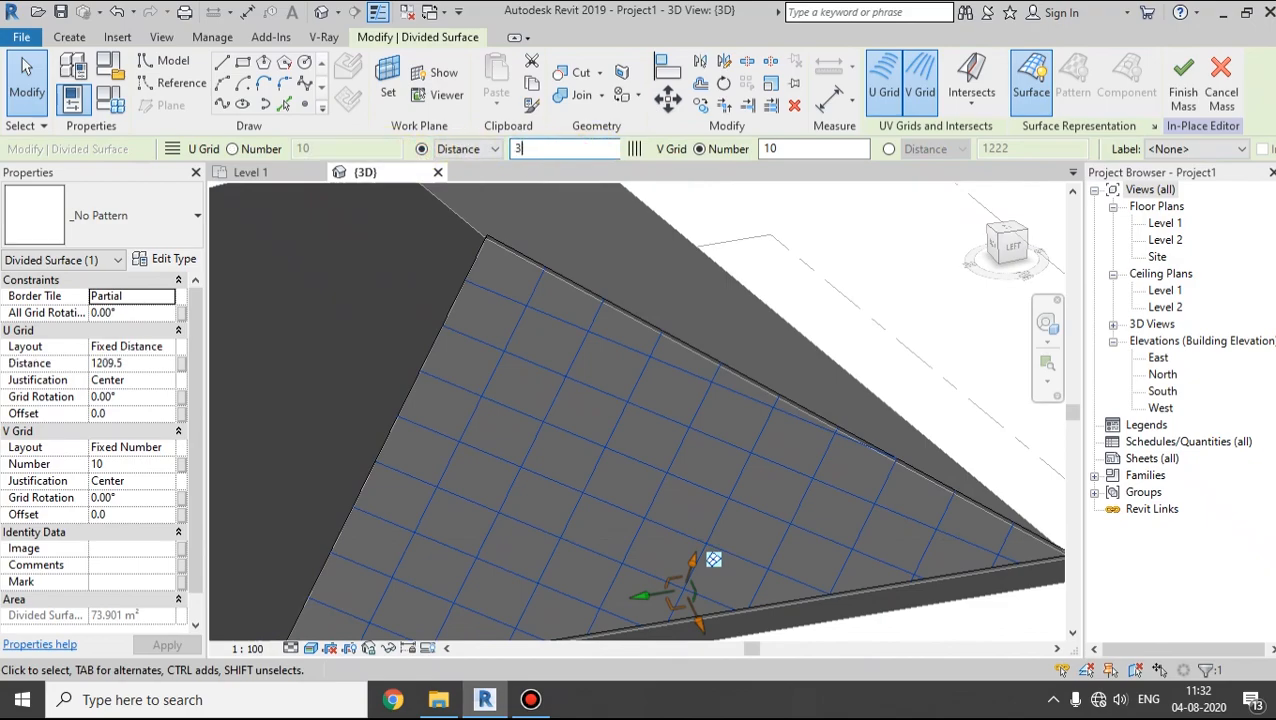
click(885, 150)
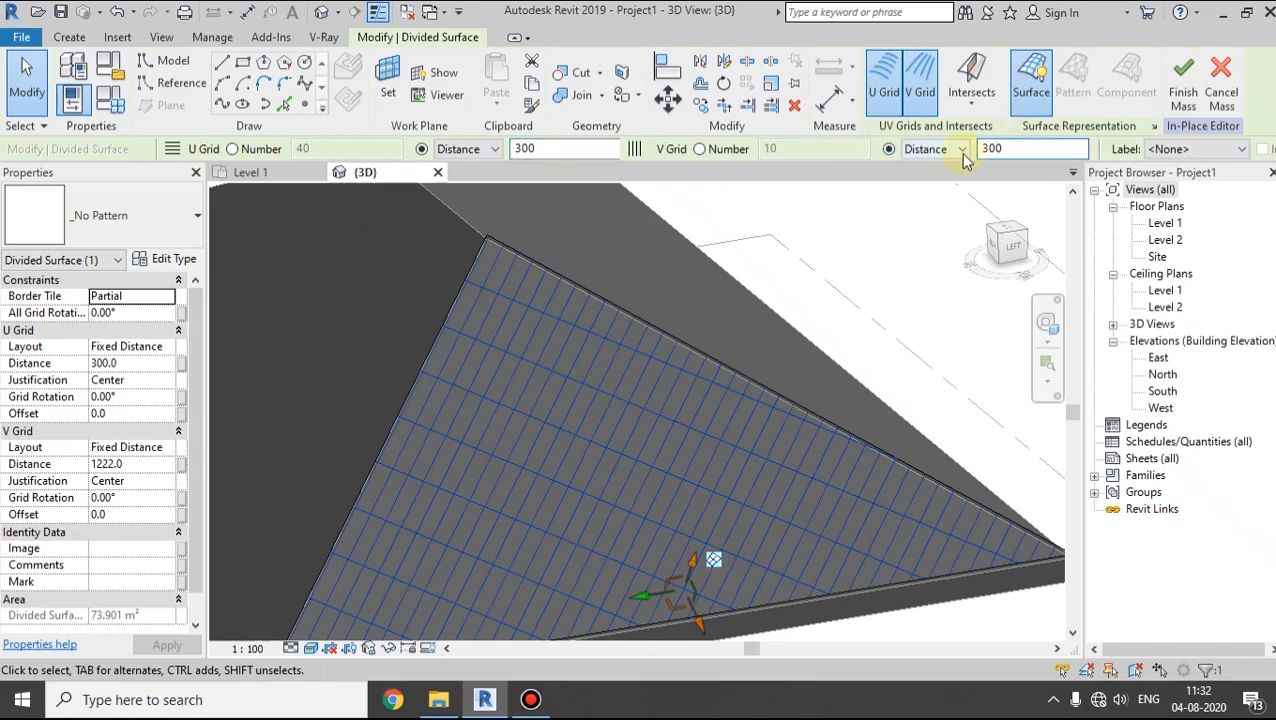
key(Return)
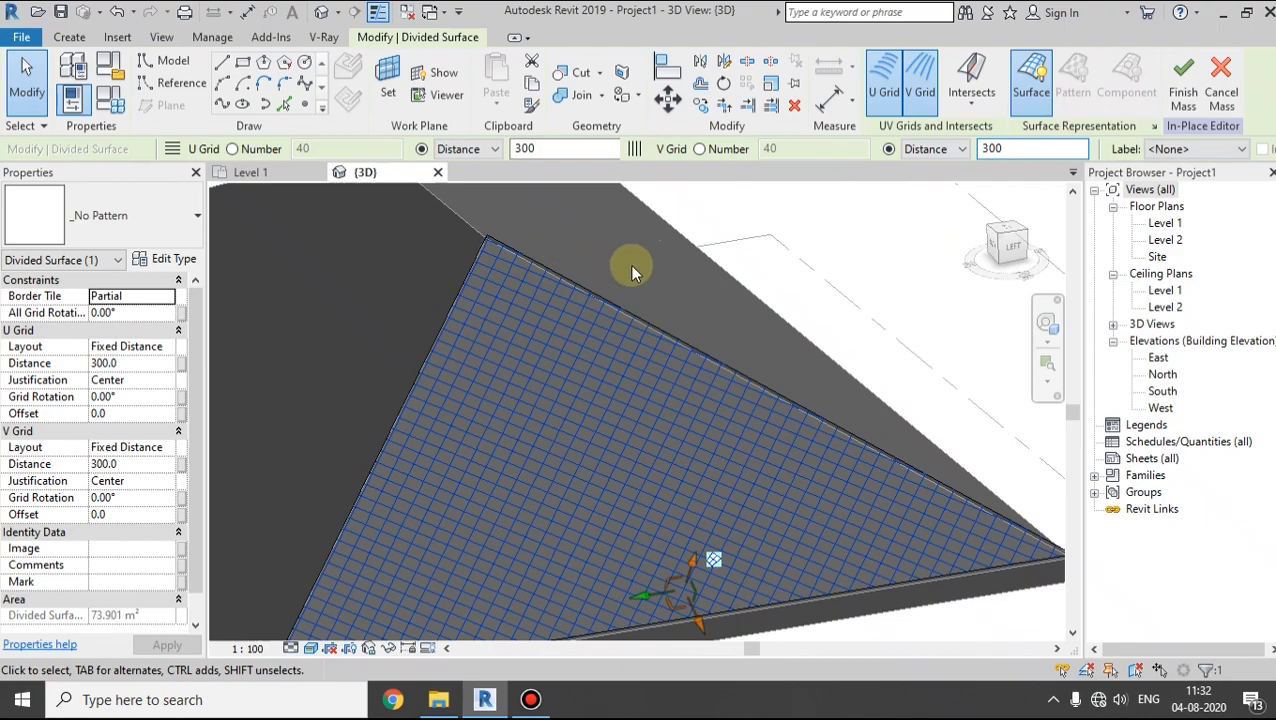
Step: Apply the rectangular ROOF tile component to the divided surface in place of the empty pattern
middle_drag(709, 436, 750, 387)
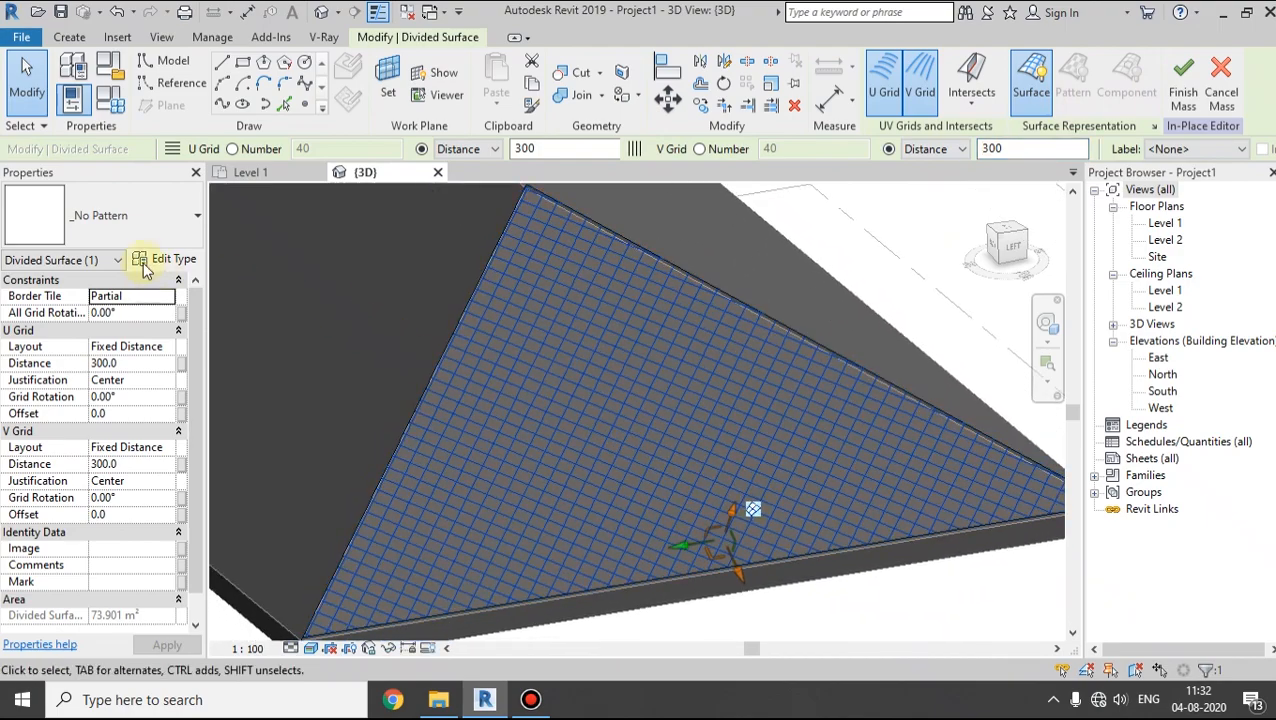
click(177, 210)
scroll(30, 400, down, 3)
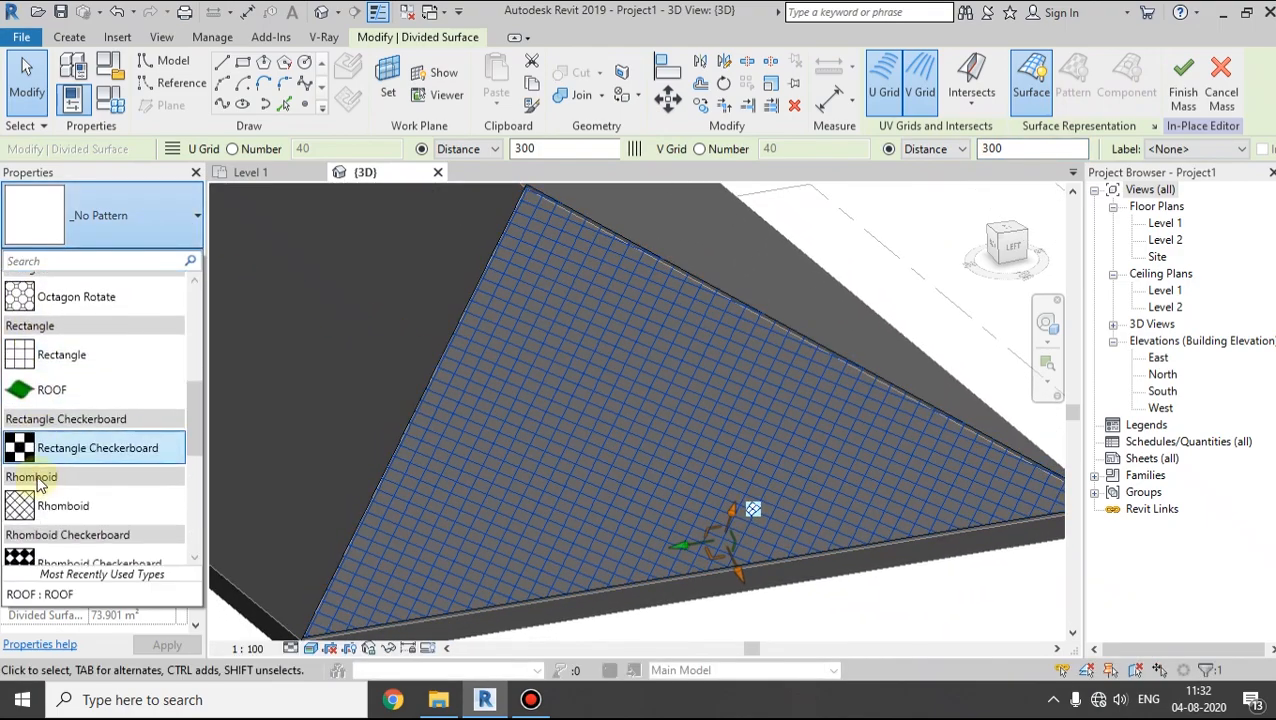
click(45, 390)
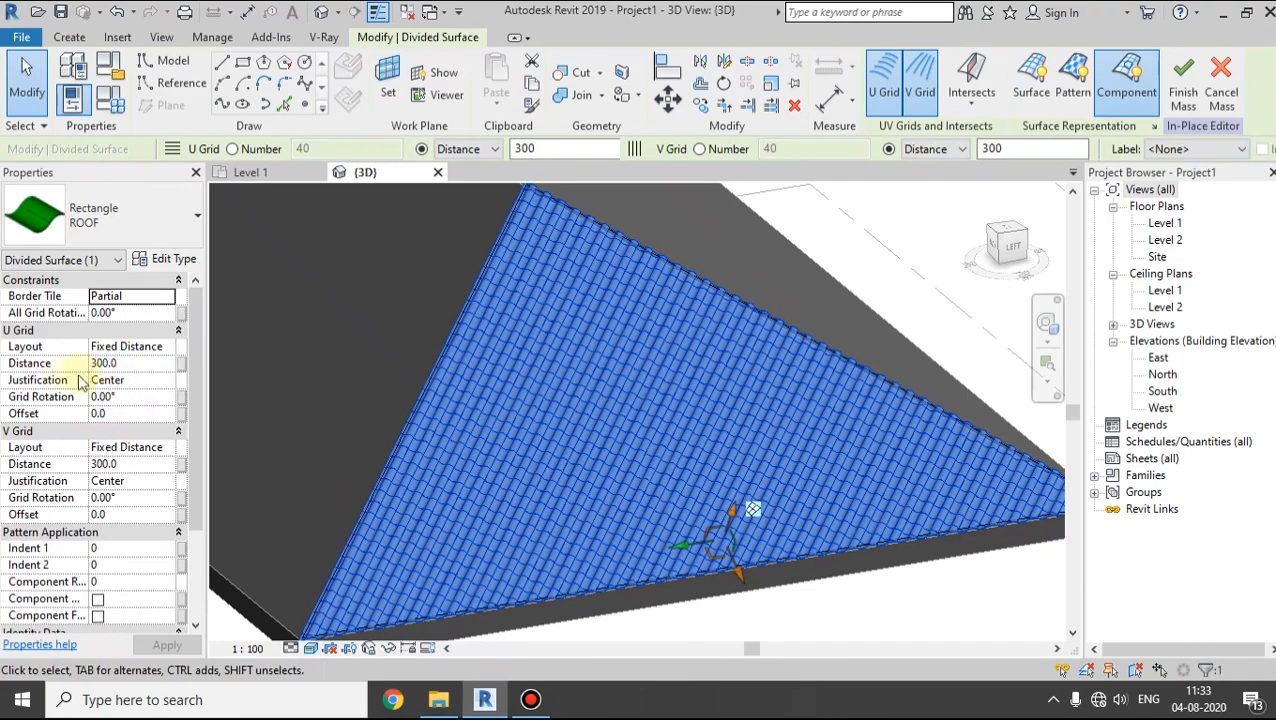
Step: Set the U grid justification of the tiled surface to End and finish the in-place mass
click(130, 380)
click(112, 426)
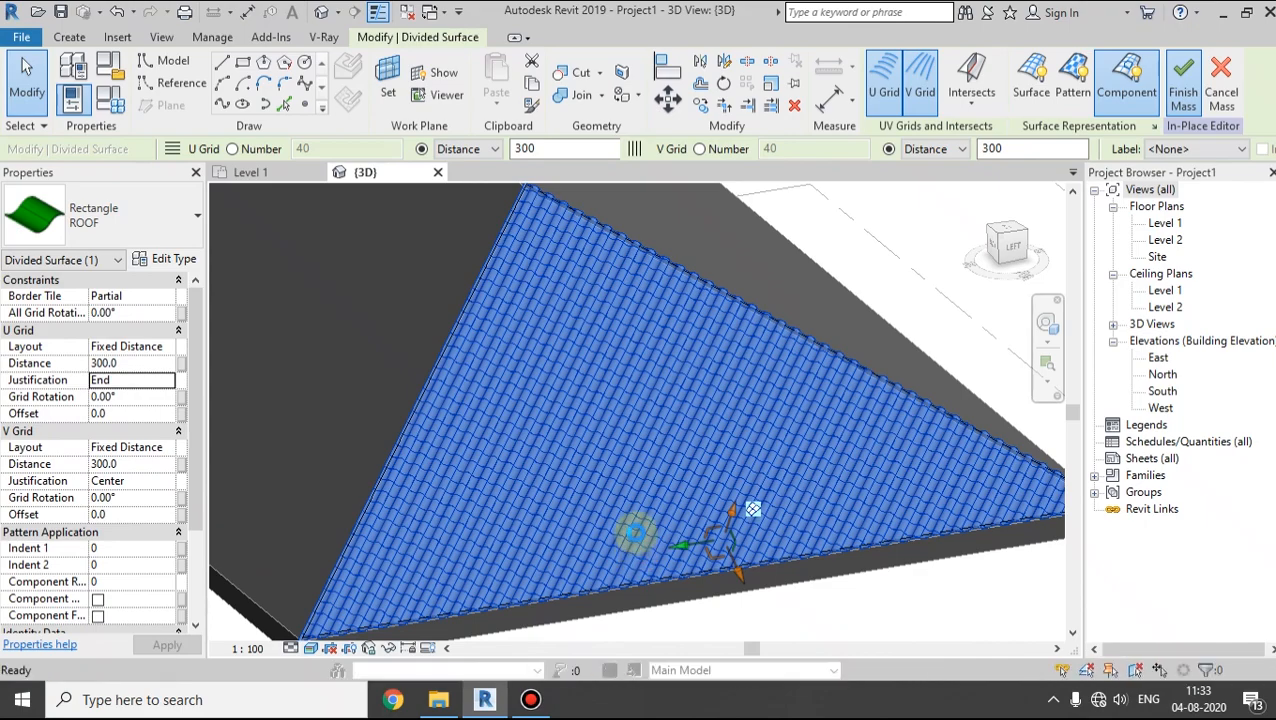
key(Escape)
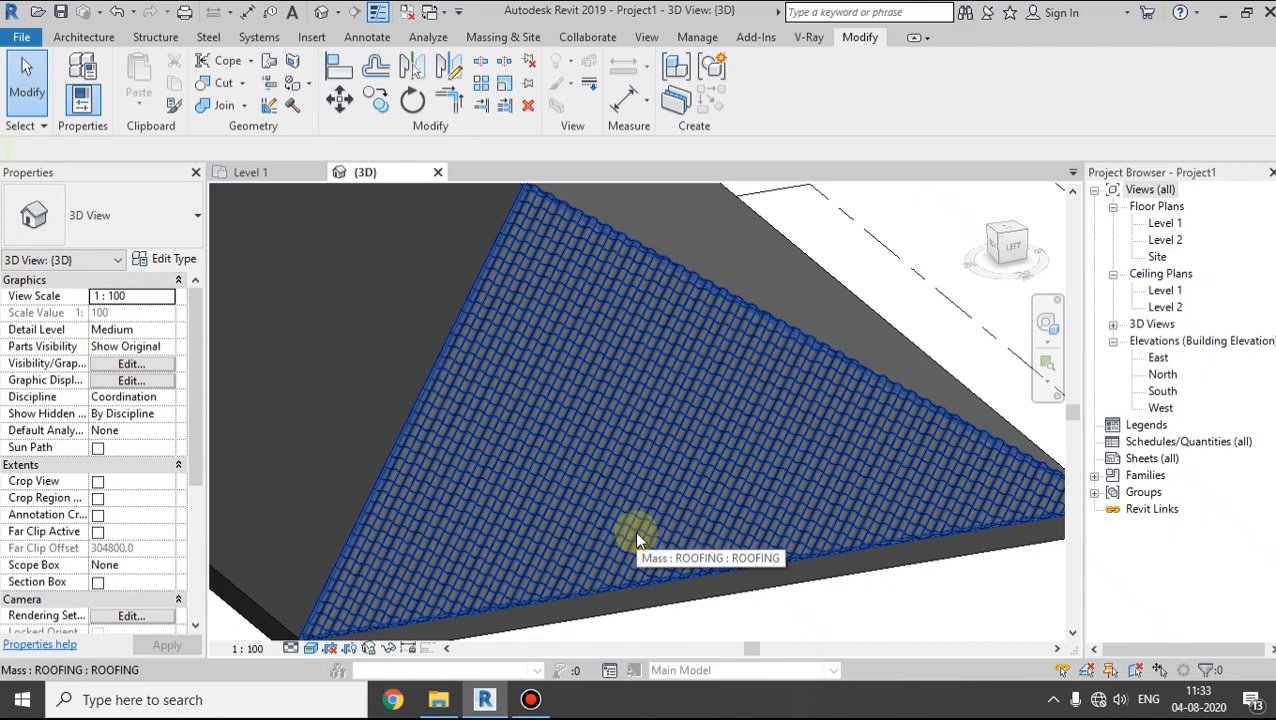
Step: Examine the tiled triangular roof face up close and from several sides, including its eave and hip edges
mouse_move(769, 592)
shift+middle_down()
mouse_move(806, 606)
mouse_move(777, 606)
mouse_move(766, 573)
shift+middle_up()
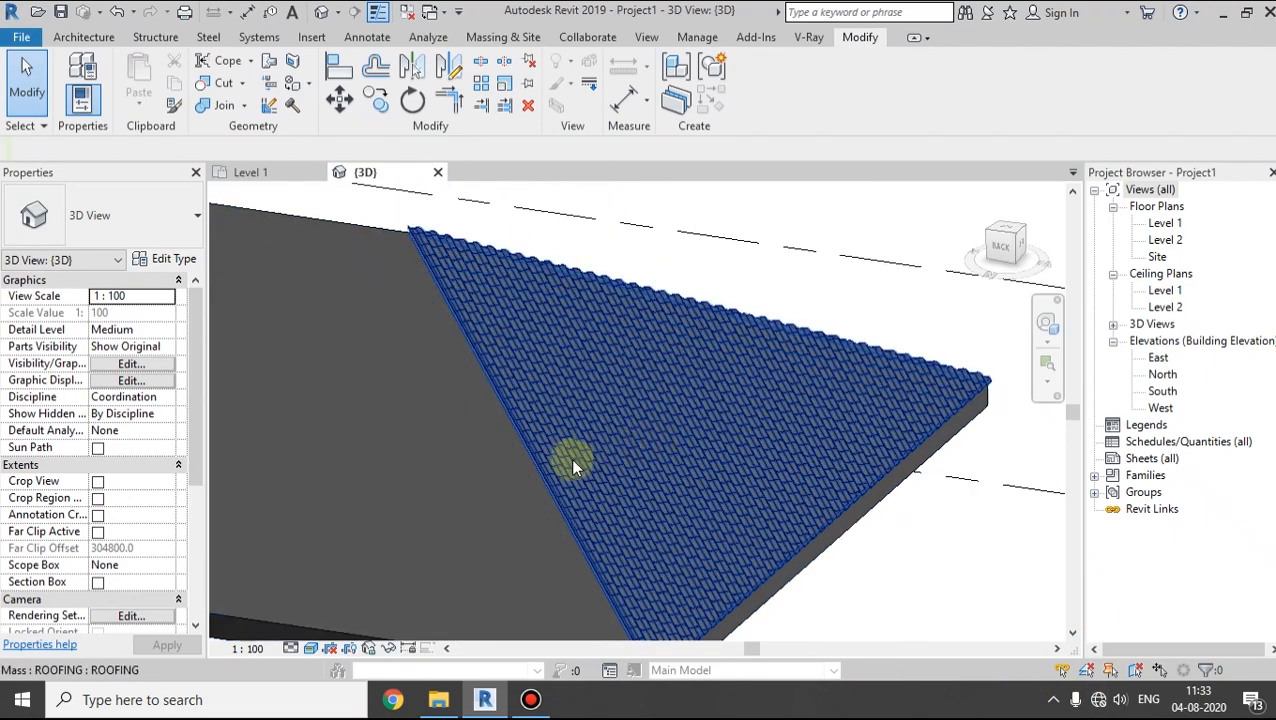
scroll(567, 459, up, 4)
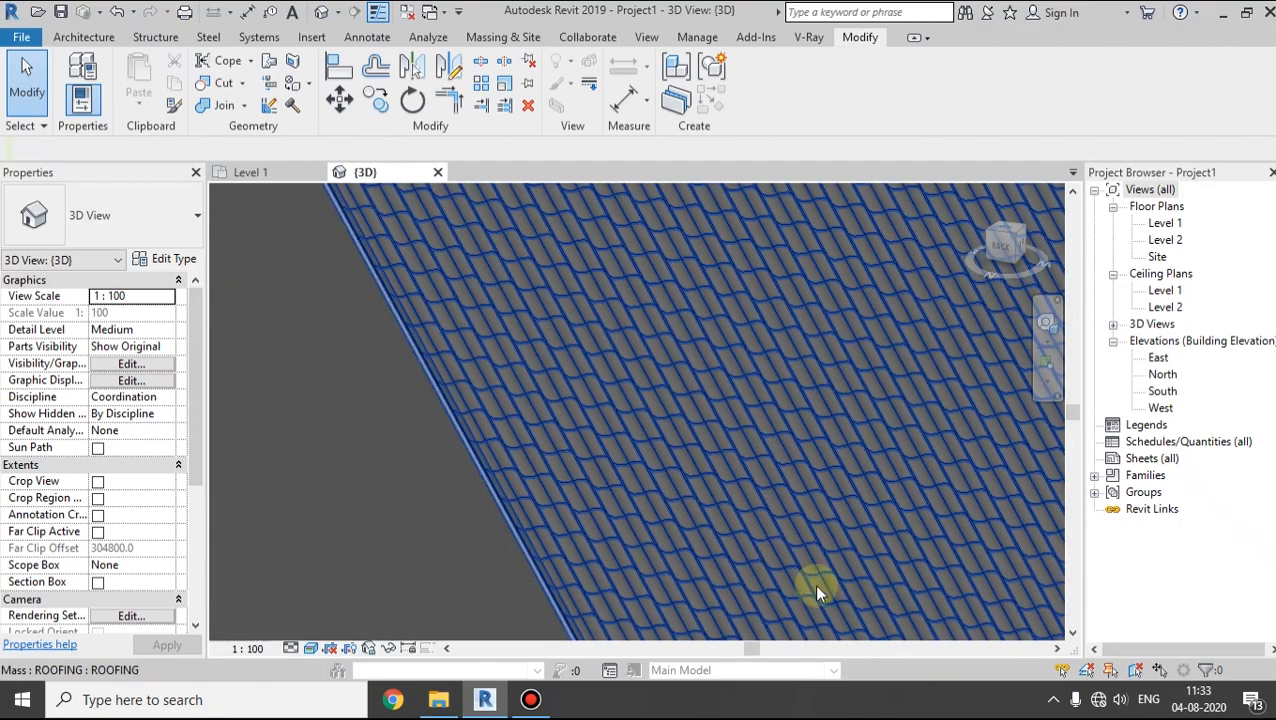
middle_drag(739, 455, 737, 585)
scroll(740, 580, down, 2)
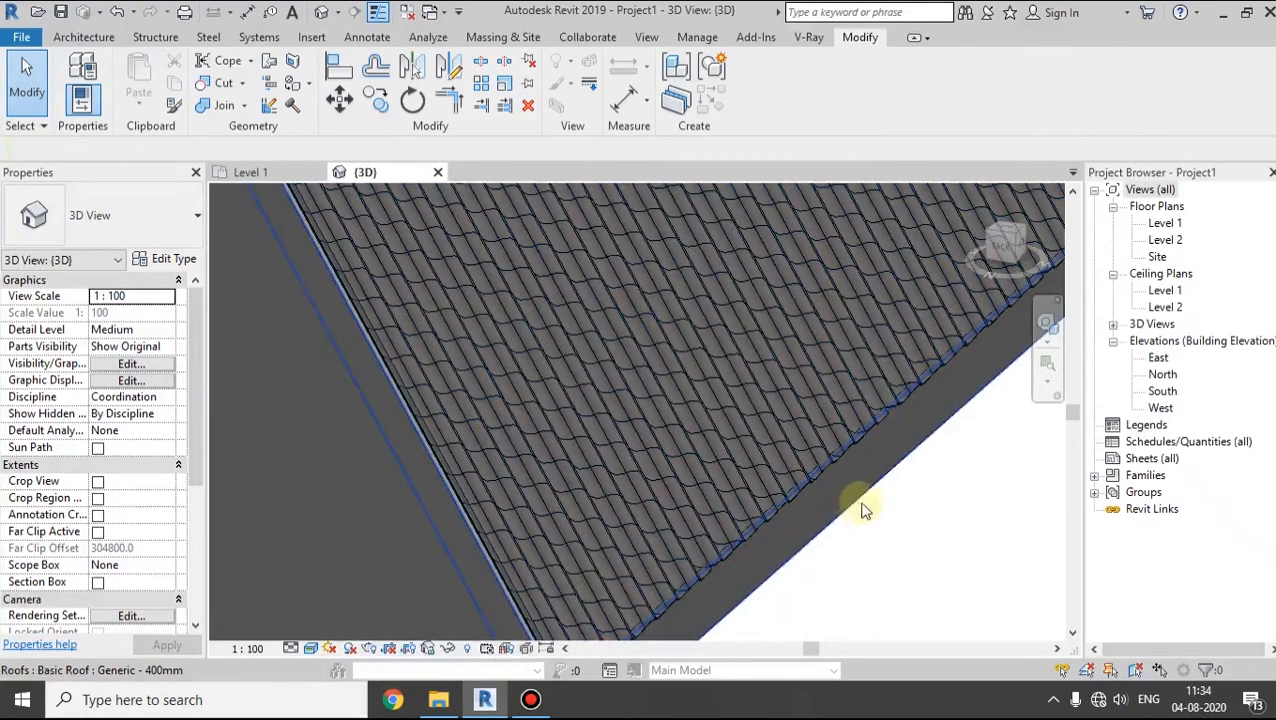
scroll(843, 521, down, 3)
scroll(870, 535, down, 1)
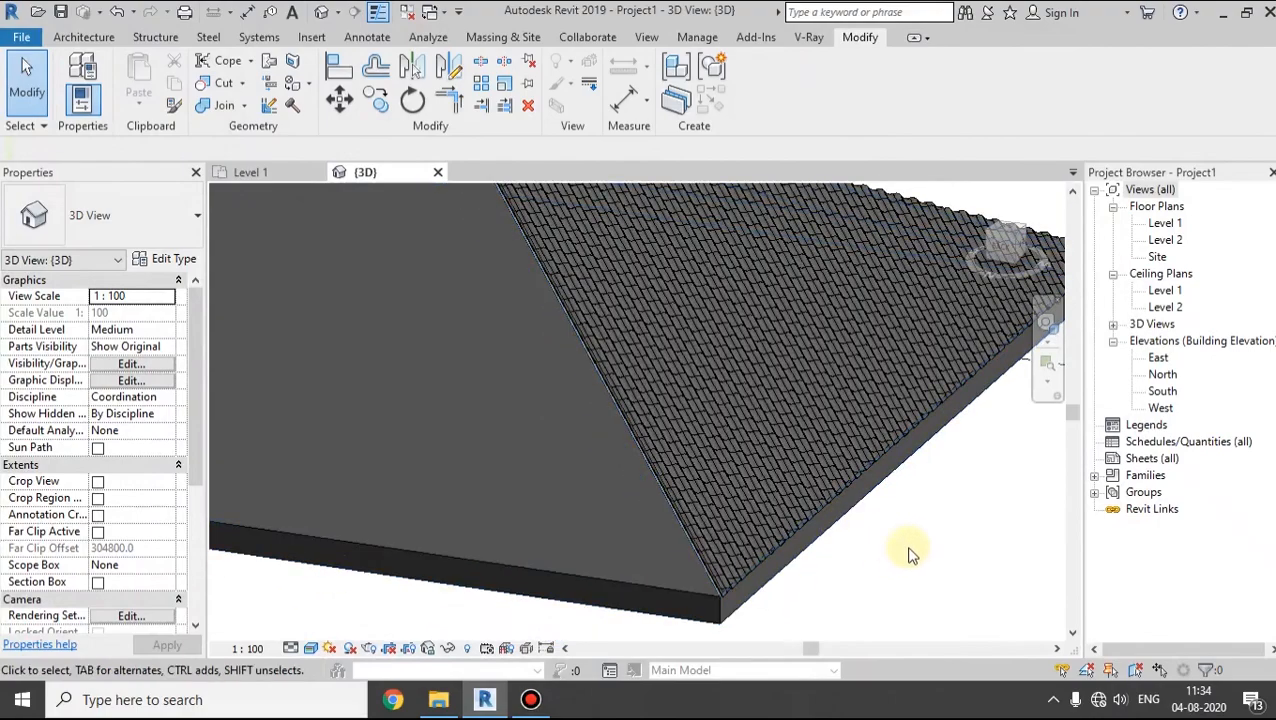
shift+middle_drag(911, 521, 651, 514)
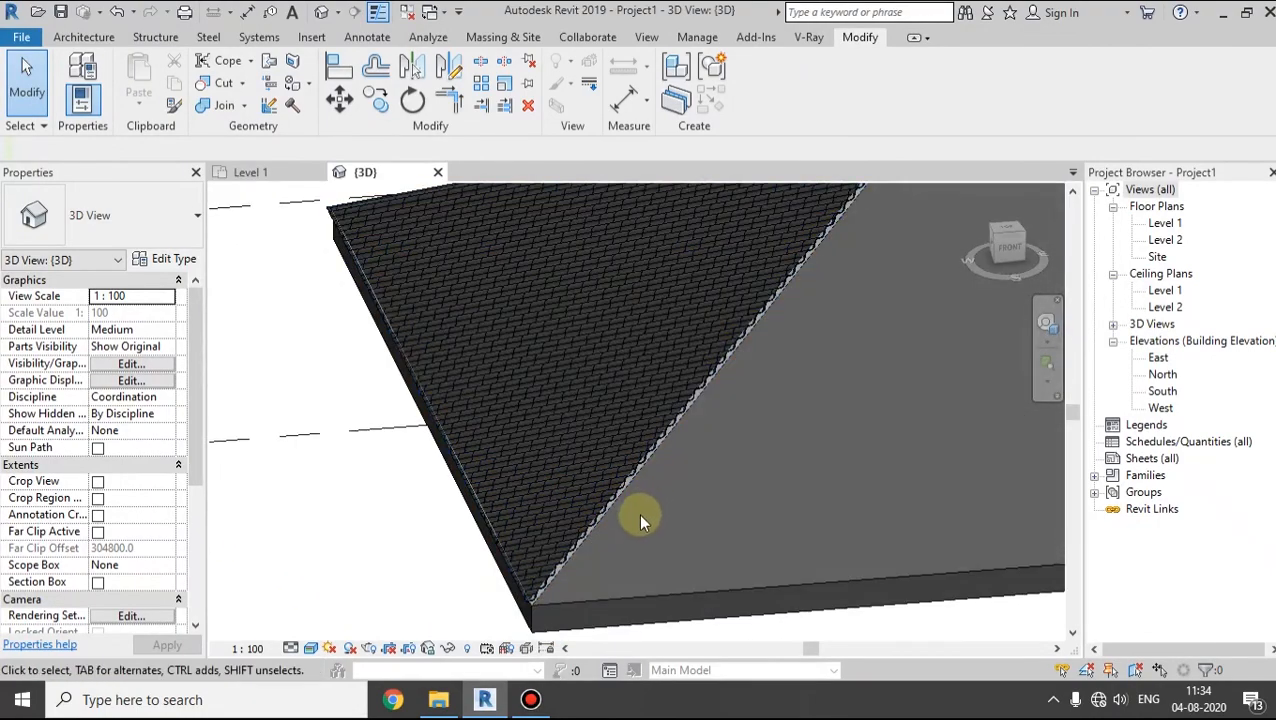